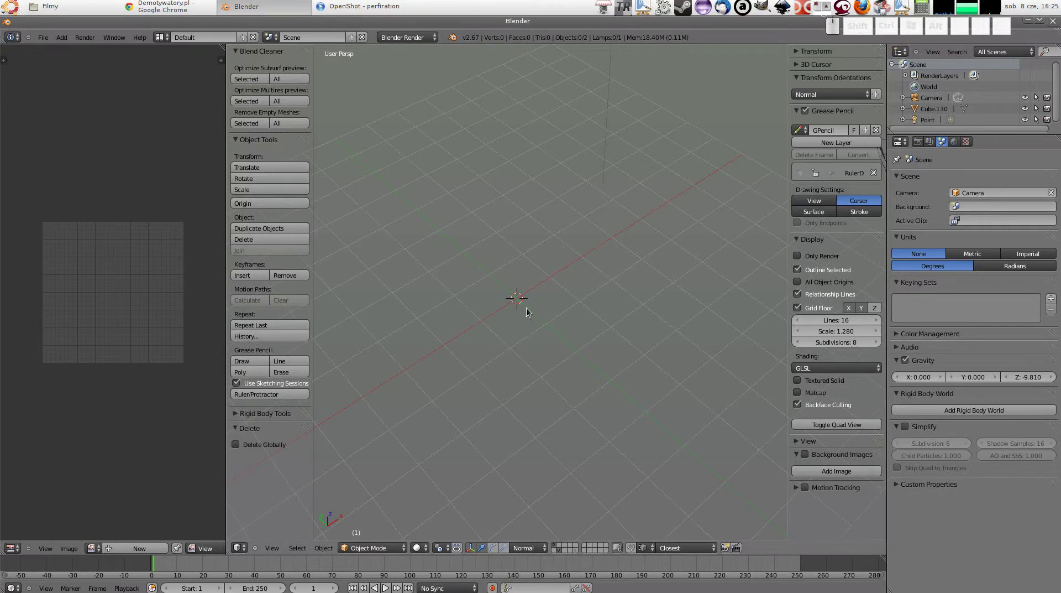
Add a Grid mesh and subdivide it once in Edit Mode via the W menu.
key(shift+a)
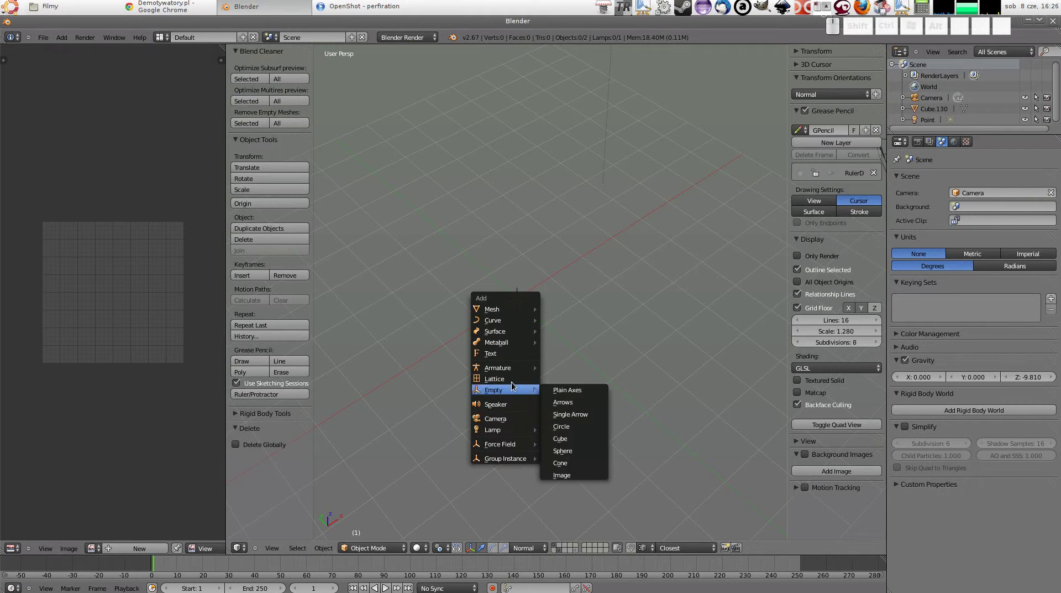
mouse_move(498, 309)
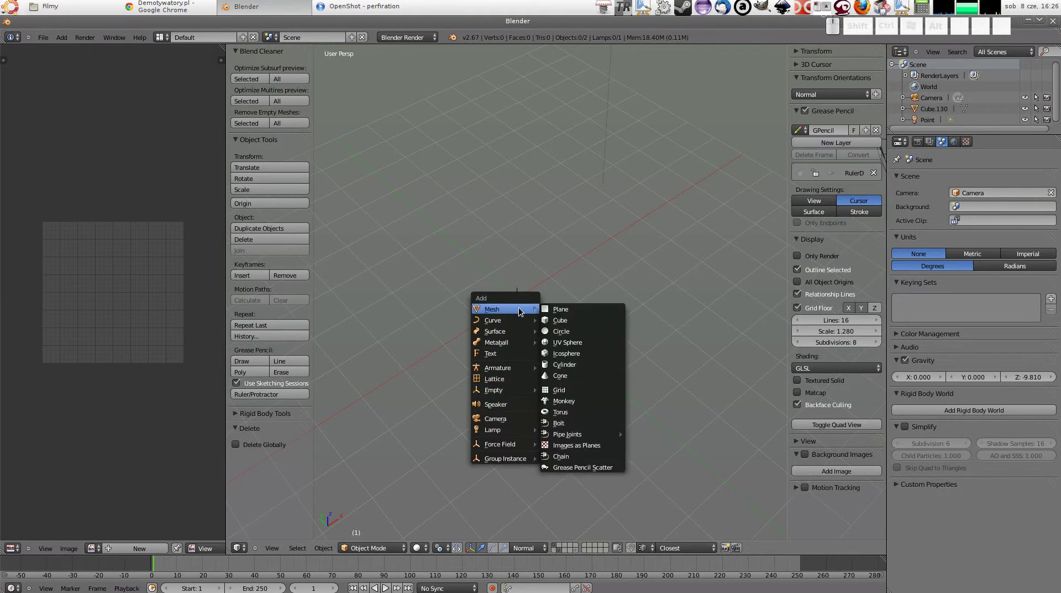
click(600, 390)
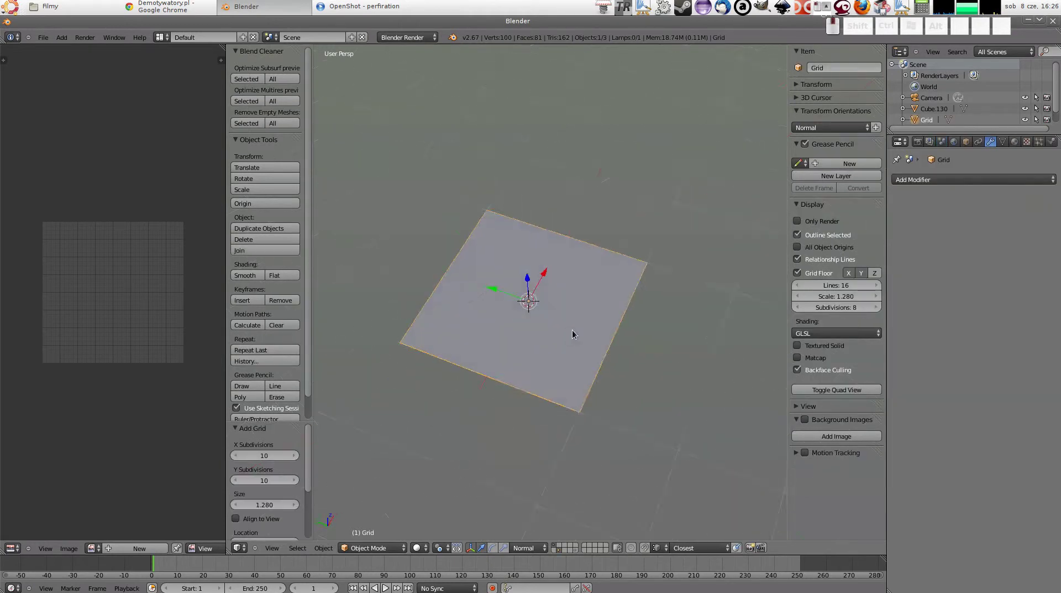
key(Tab)
scroll(553, 321, up, 3)
scroll(531, 310, up, 3)
key(w)
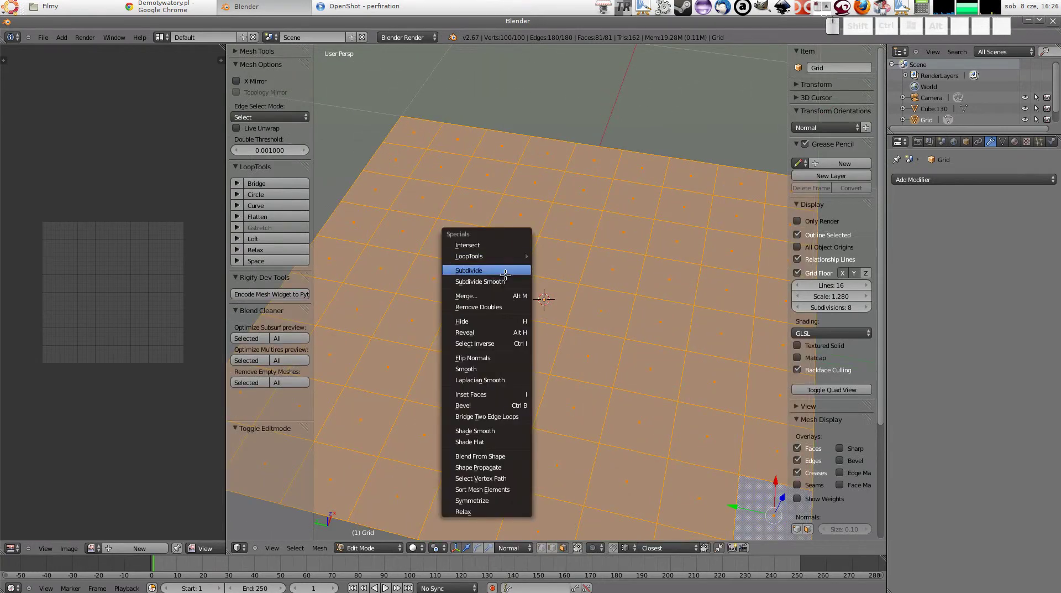
click(506, 270)
scroll(531, 298, down, 4)
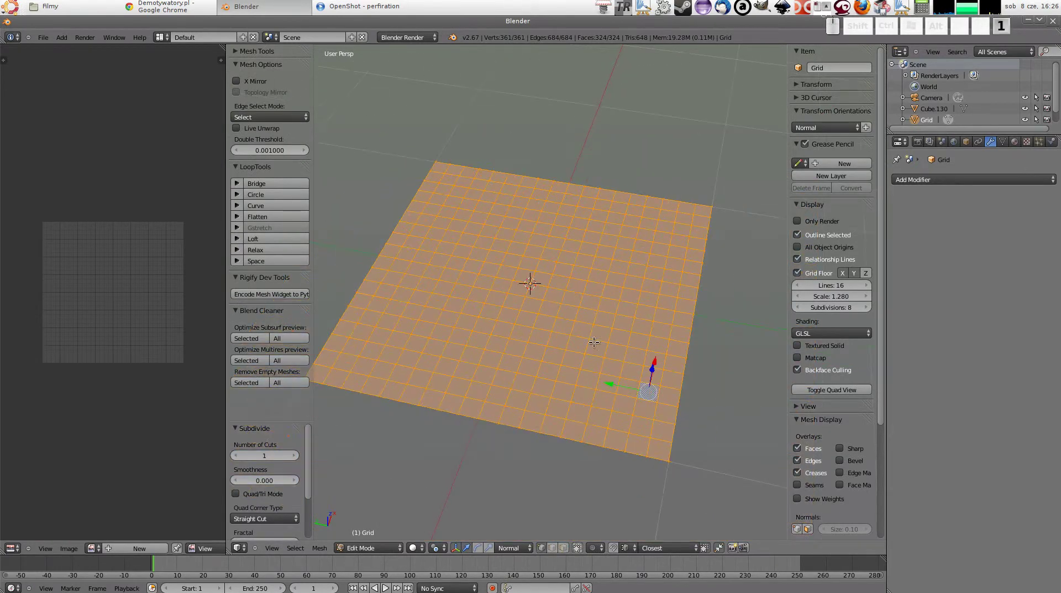
Select the whole grid, deselect the right, bottom, left and top border loops, then view from above.
alt+right_click(577, 446)
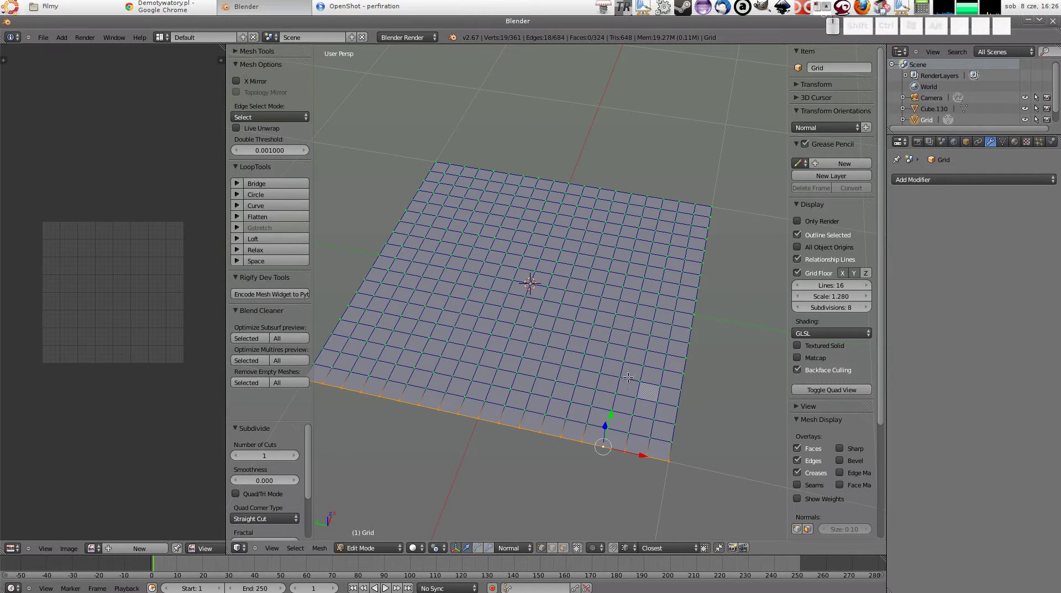
key(a)
key(a)
alt+shift+right_click(692, 338)
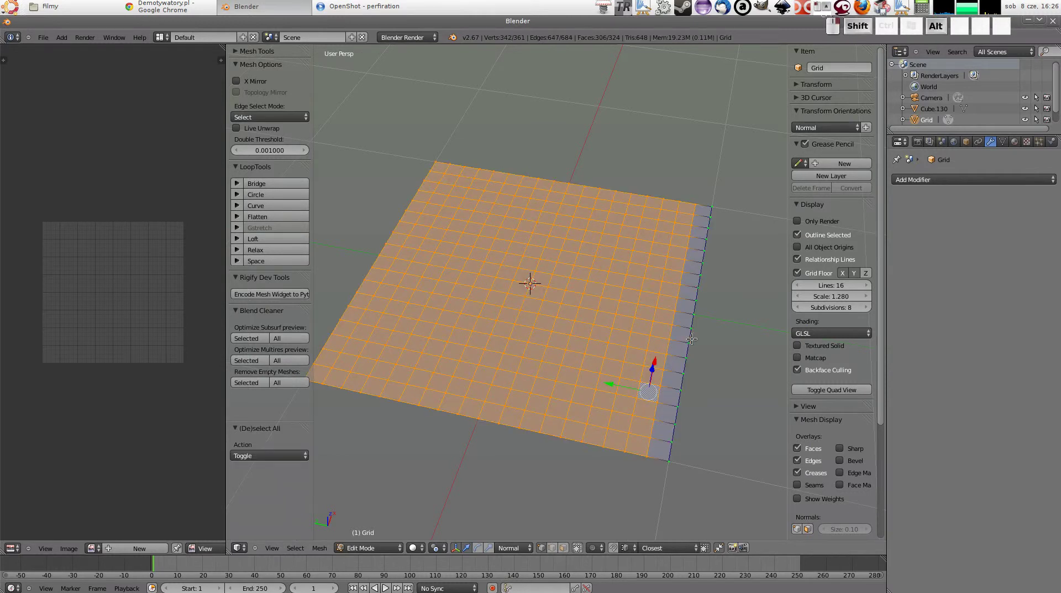
alt+shift+right_click(587, 442)
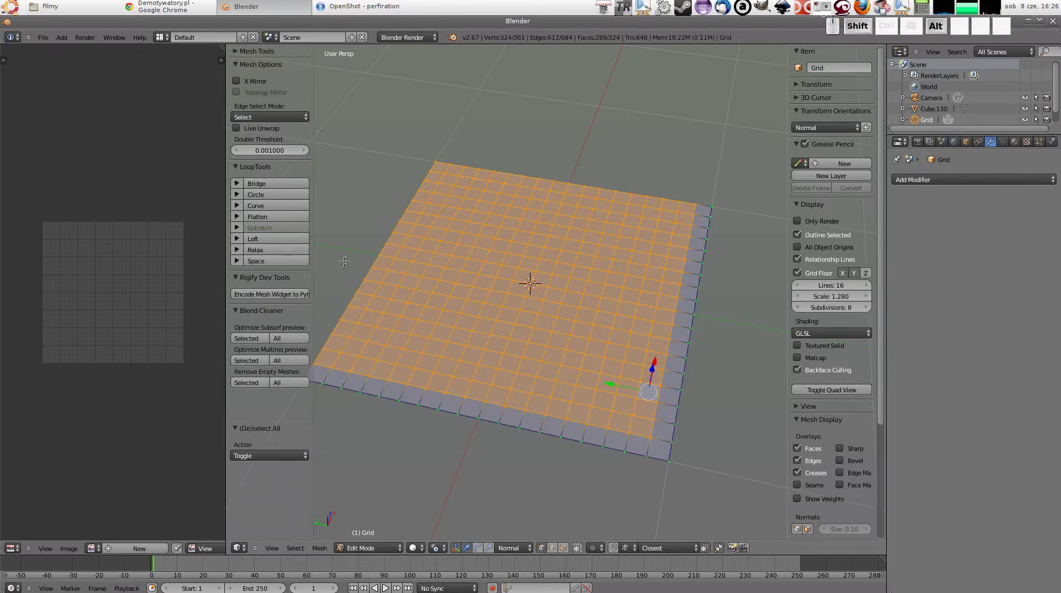
alt+shift+right_click(381, 262)
alt+shift+right_click(487, 172)
middle_drag(537, 219, 615, 212)
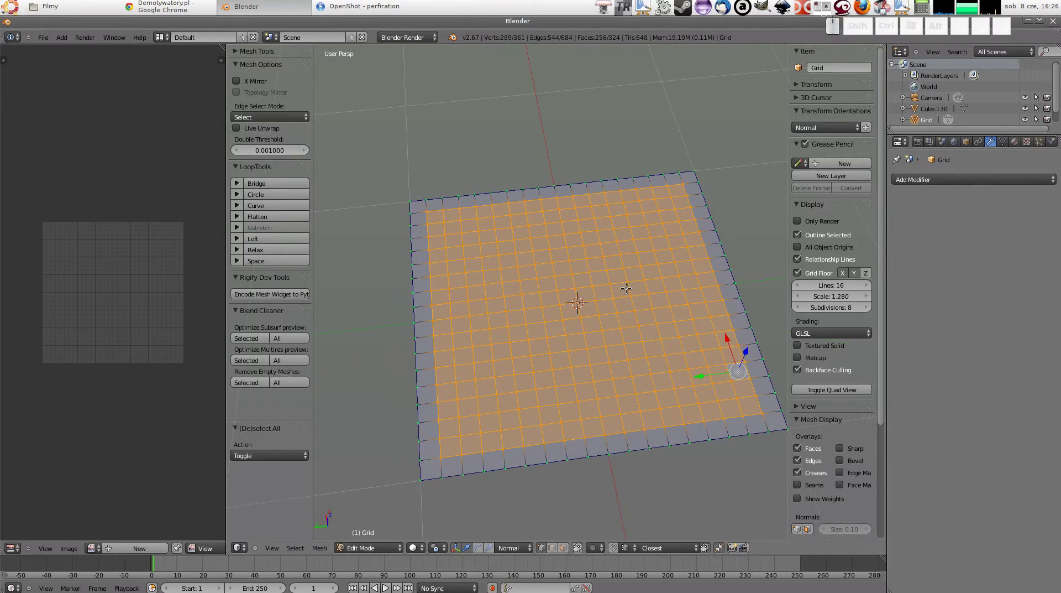
mouse_move(607, 305)
middle_down()
mouse_move(635, 271)
mouse_move(542, 235)
mouse_move(538, 246)
mouse_move(545, 230)
middle_up()
scroll(533, 249, up, 2)
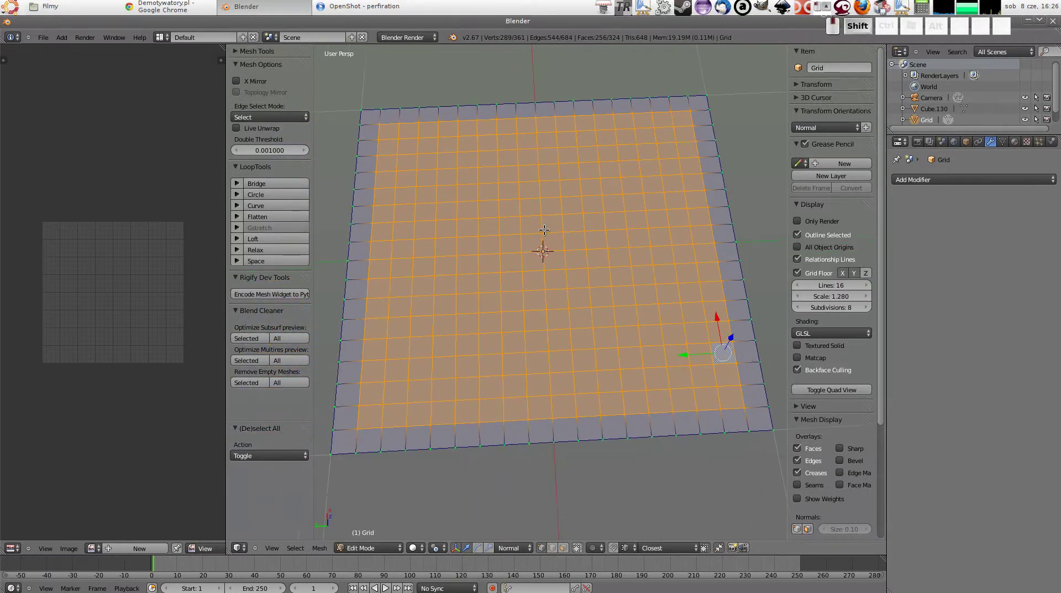
Bevel the inner selection with Ctrl+B and set the bevel to Vertex only.
key(ctrl+b)
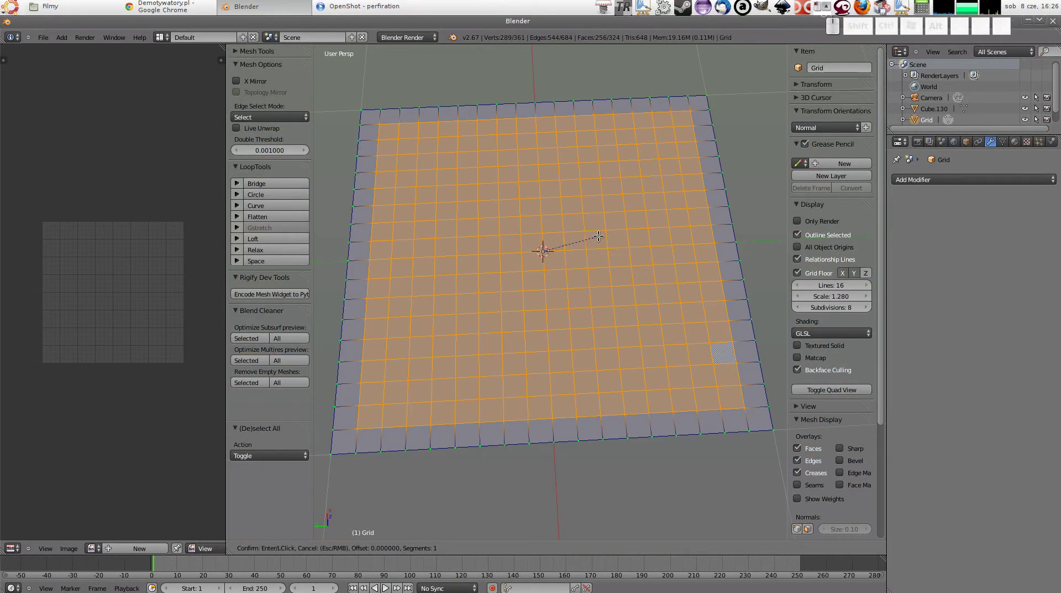
click(606, 237)
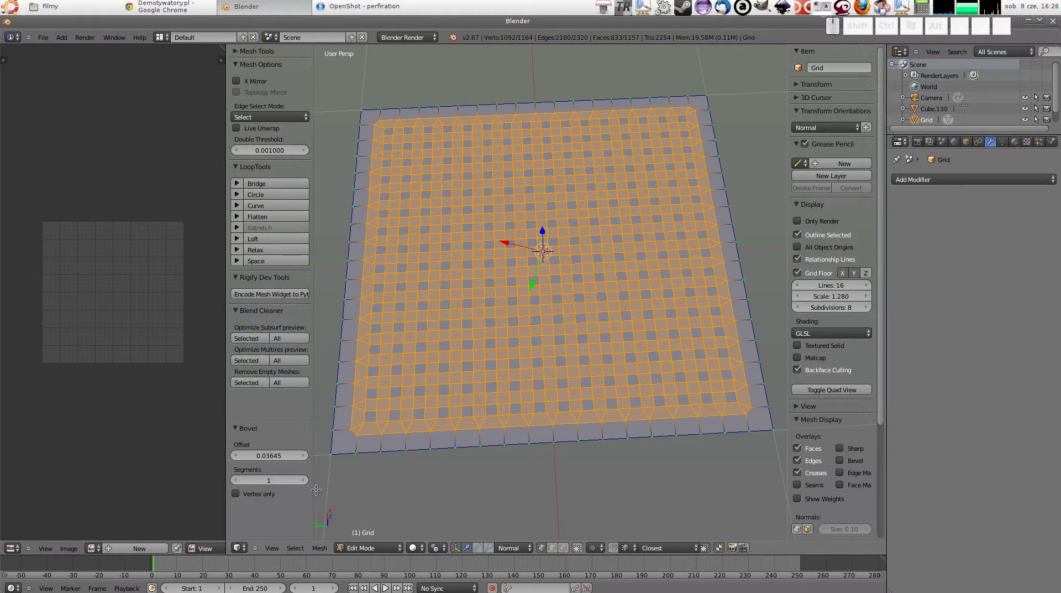
click(236, 493)
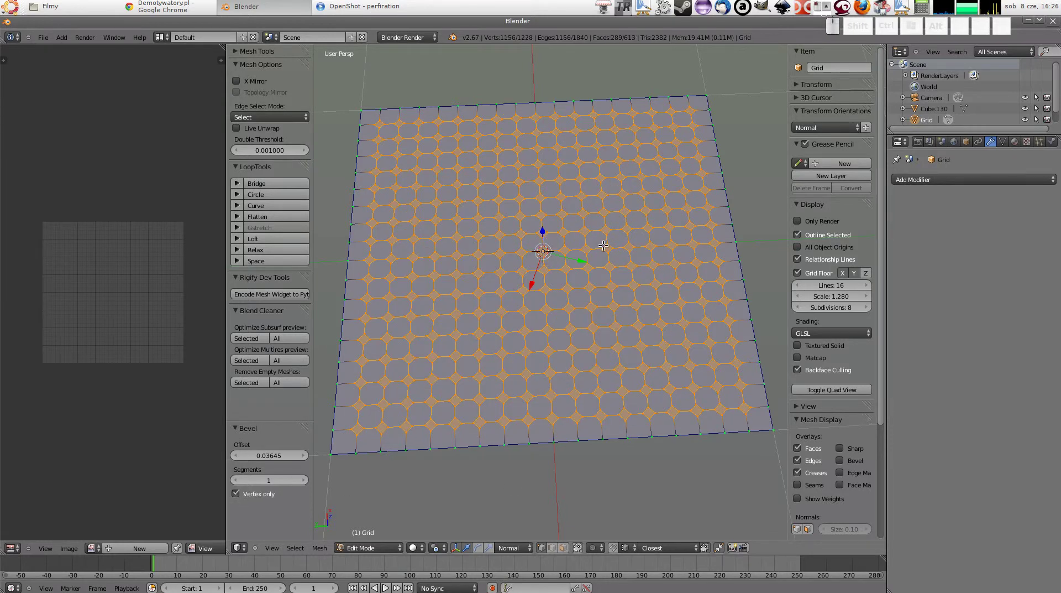
scroll(603, 246, up, 1)
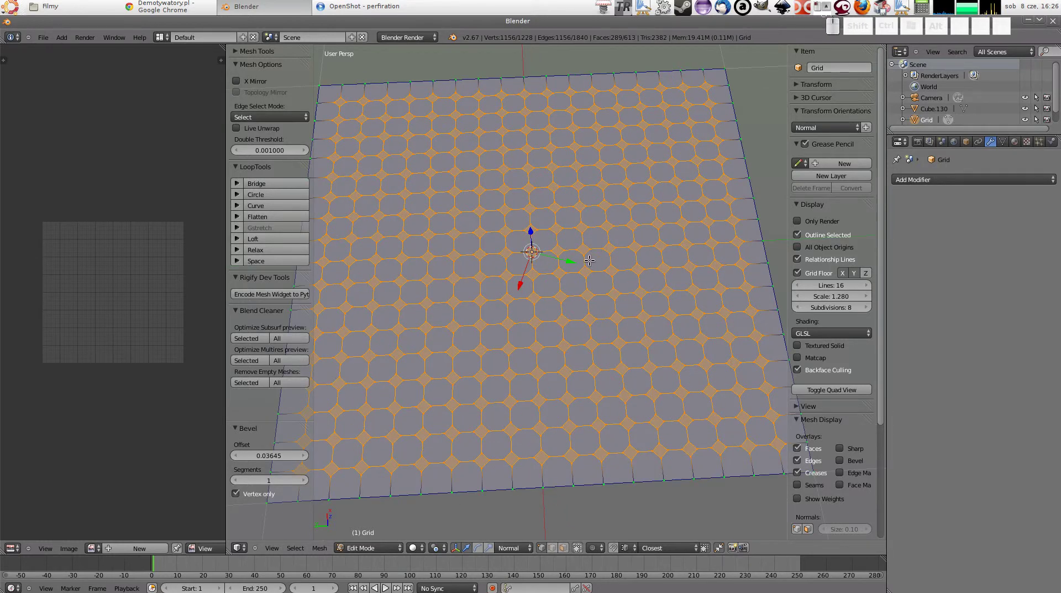
In face mode, subdivide the diamond faces and round them with LoopTools Circle.
key(3)
key(w)
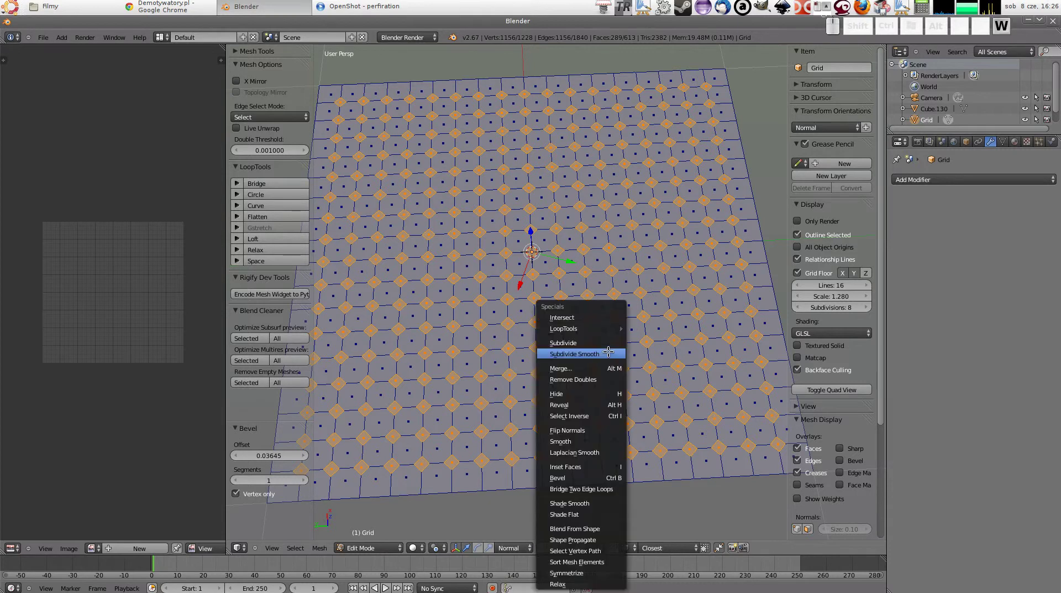
click(612, 342)
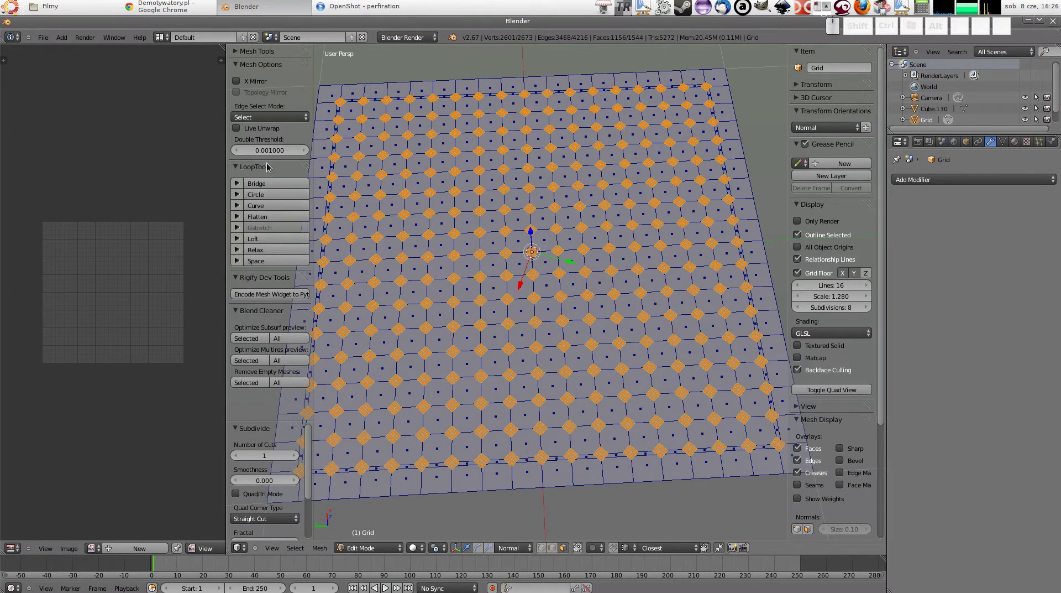
click(263, 195)
scroll(538, 253, up, 3)
scroll(538, 253, down, 2)
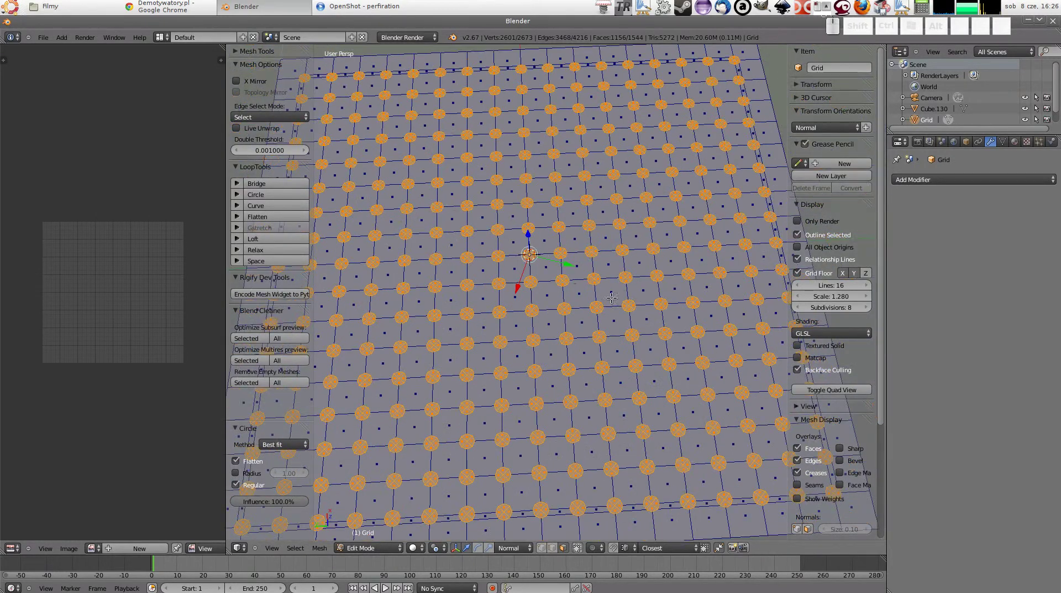
Inset the round faces and orbit to a low, tilted view of the grid.
key(i)
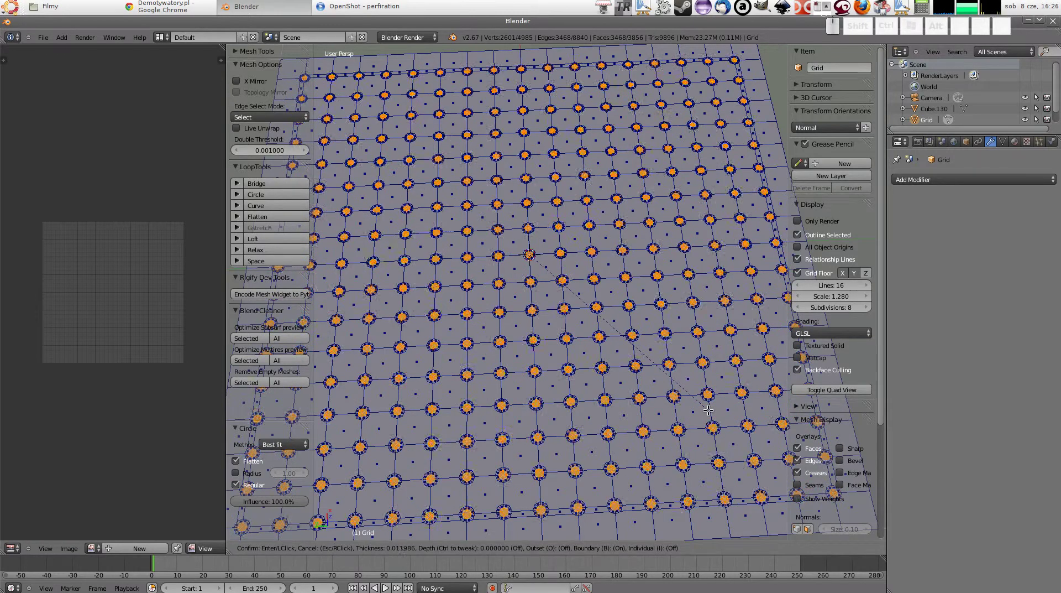
click(710, 410)
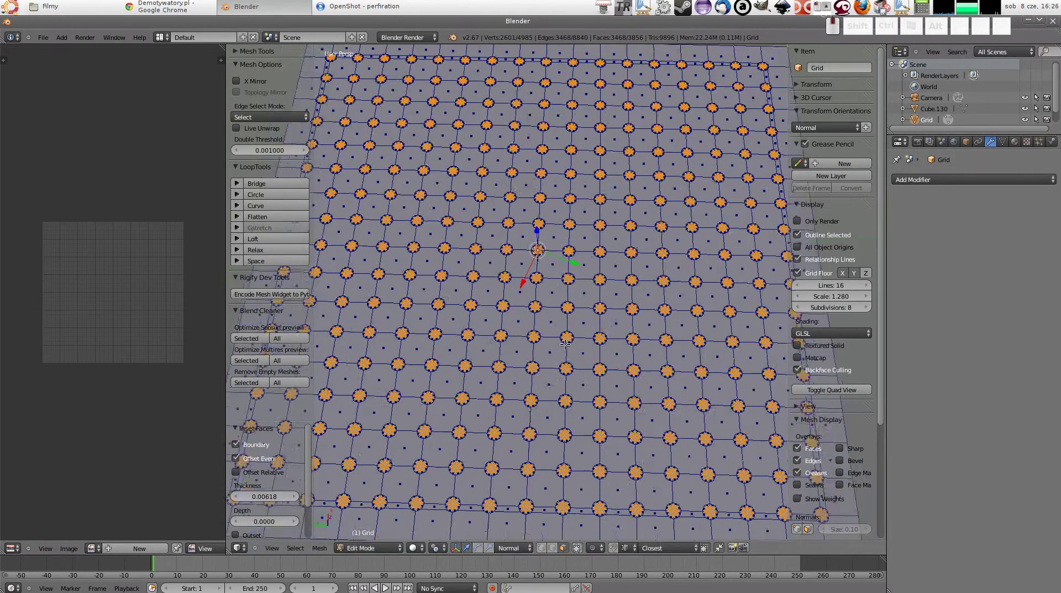
middle_drag(664, 387, 550, 330)
scroll(550, 330, up, 3)
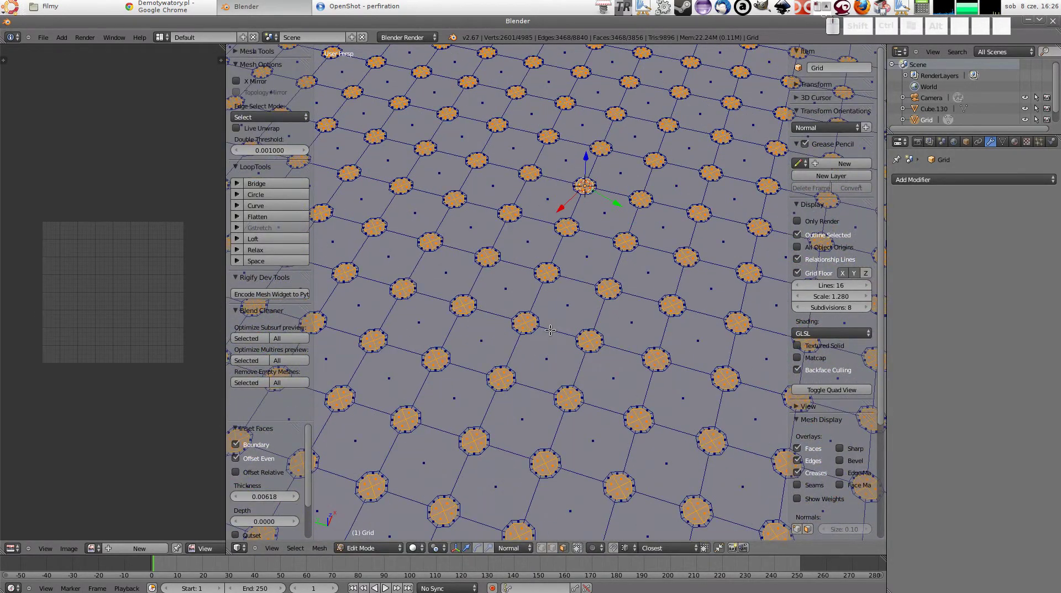
scroll(529, 338, down, 1)
scroll(539, 298, down, 1)
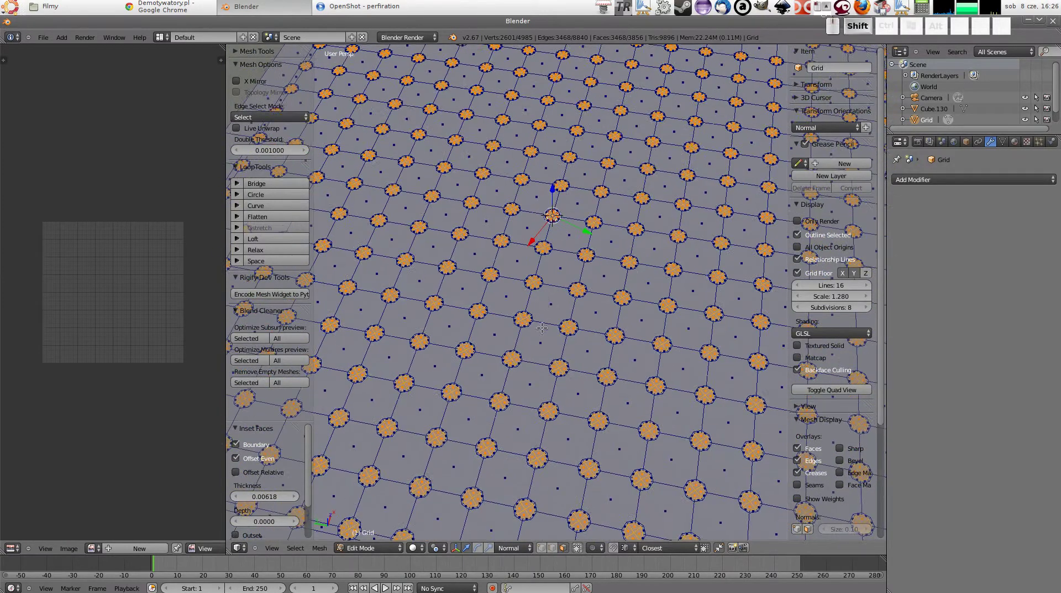
scroll(553, 304, down, 2)
middle_drag(583, 296, 620, 265)
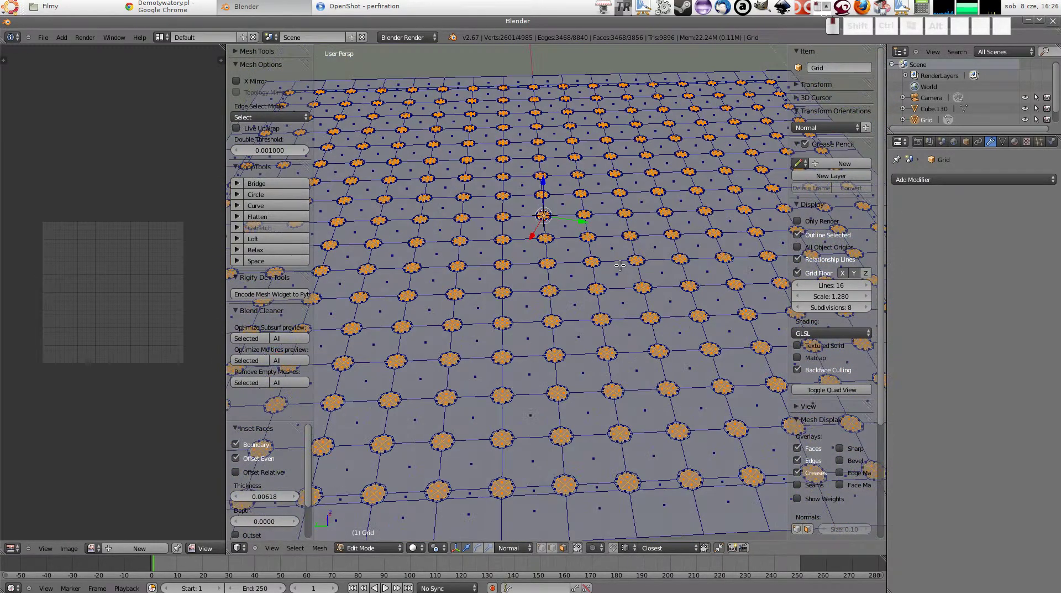
Back out of the delete menu and undo an accidental extrusion of the round faces.
key(x)
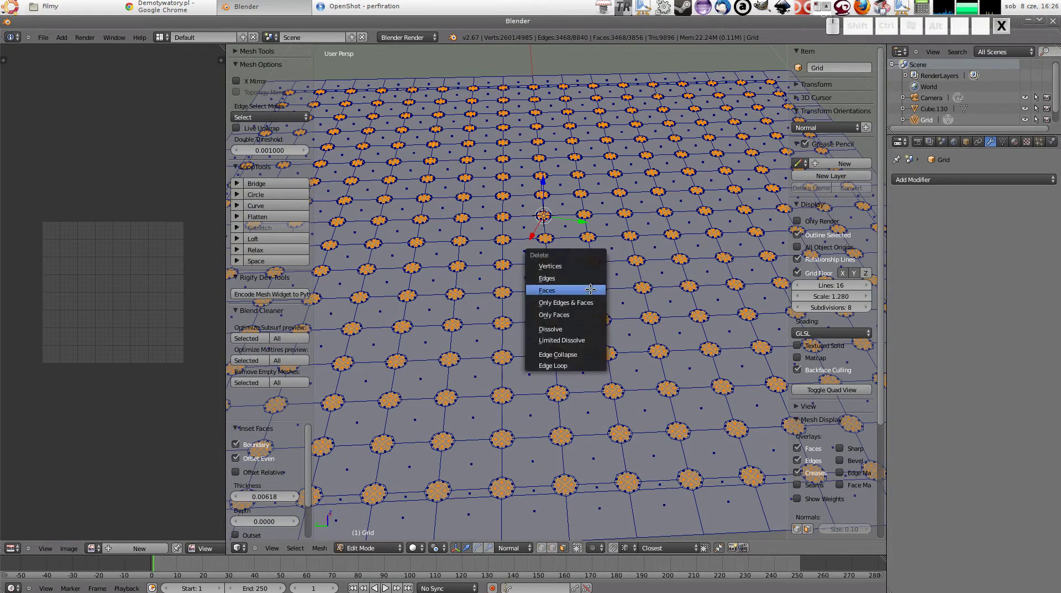
key(Escape)
key(e)
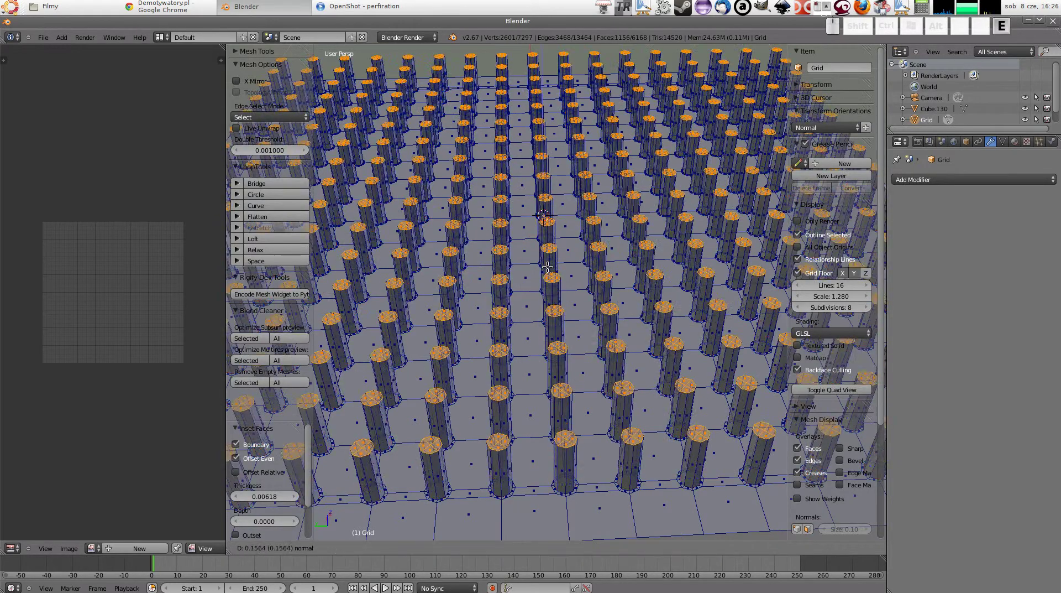
key(Escape)
key(x)
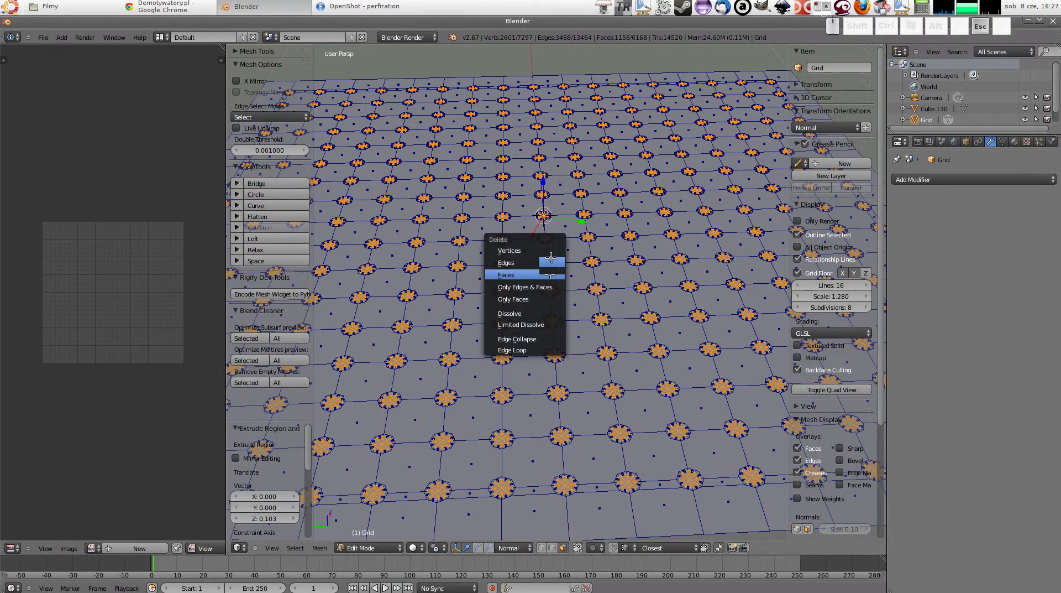
key(Escape)
key(ctrl+z)
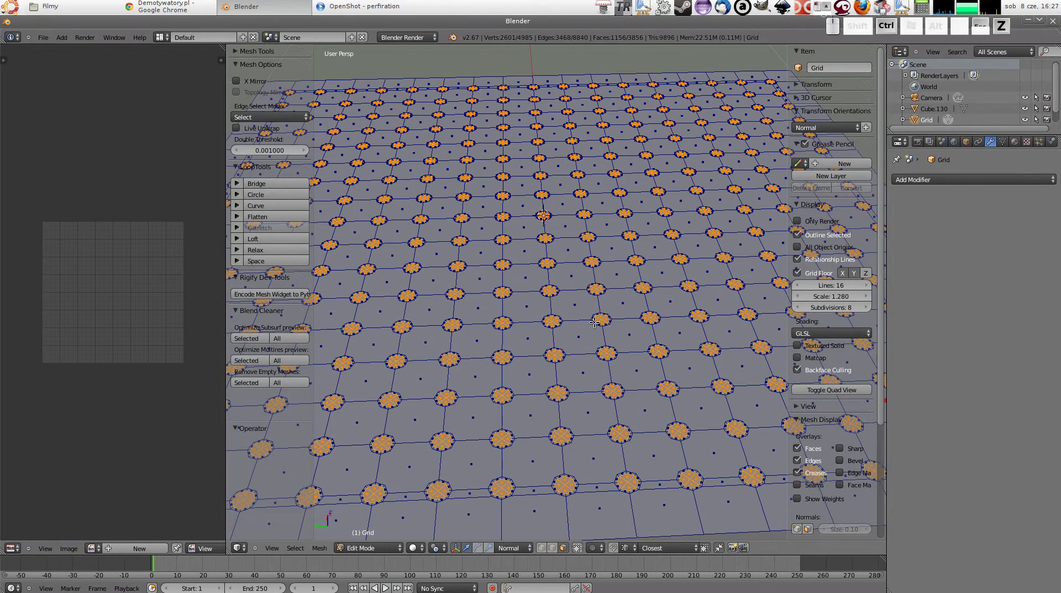
Delete the inset round faces to leave holes across the grid.
key(x)
click(595, 323)
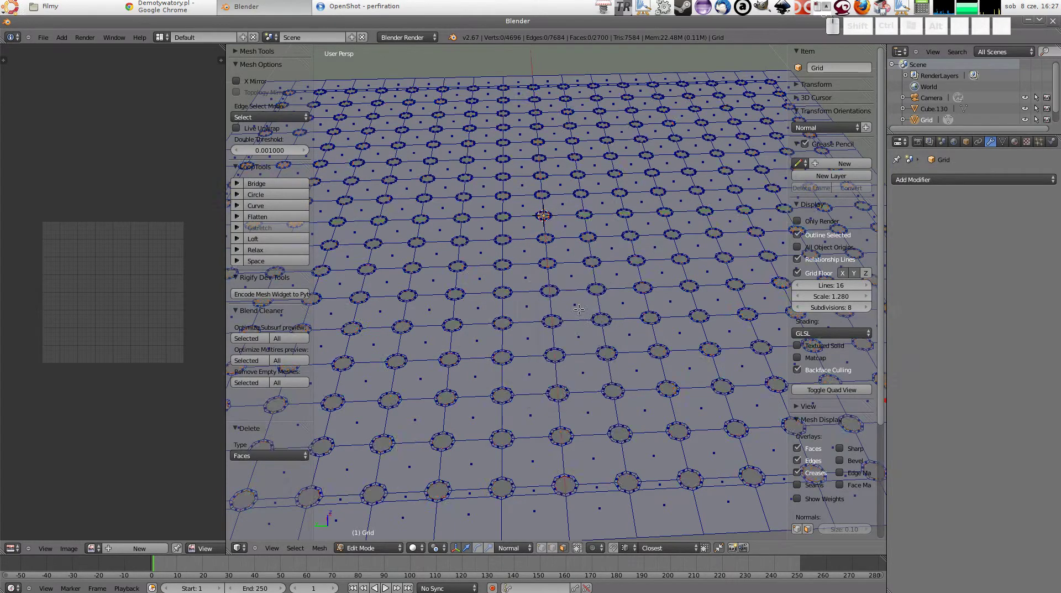
scroll(575, 315, down, 5)
middle_drag(575, 315, 562, 298)
scroll(563, 301, up, 4)
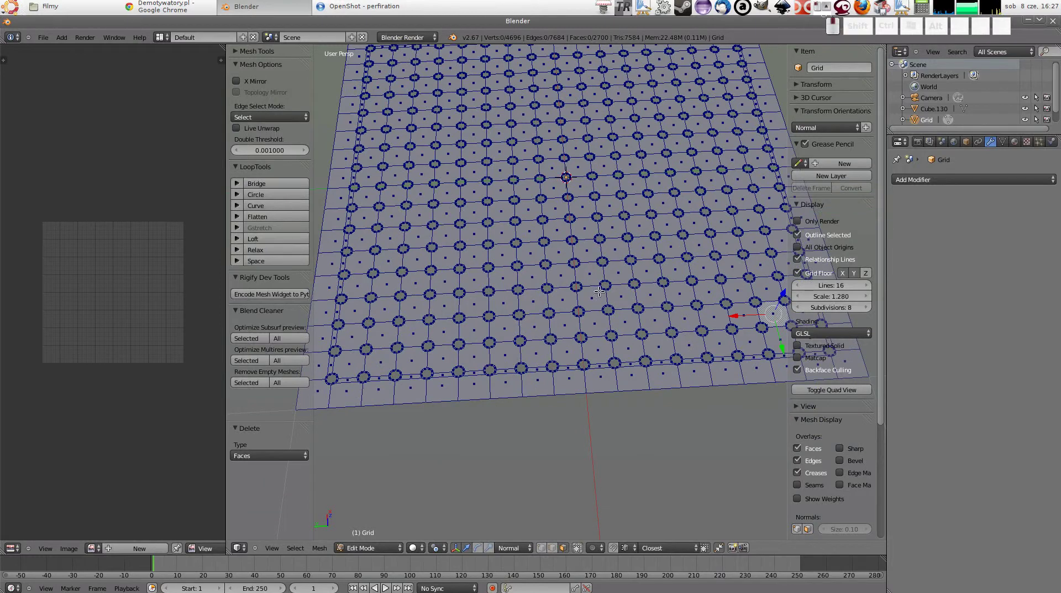
Re-enter Edit Mode and select one hole-area face, one border-strip face and one corner face.
key(Tab)
mouse_move(644, 225)
middle_down()
mouse_move(554, 218)
mouse_move(617, 209)
mouse_move(637, 270)
mouse_move(608, 242)
middle_up()
key(Tab)
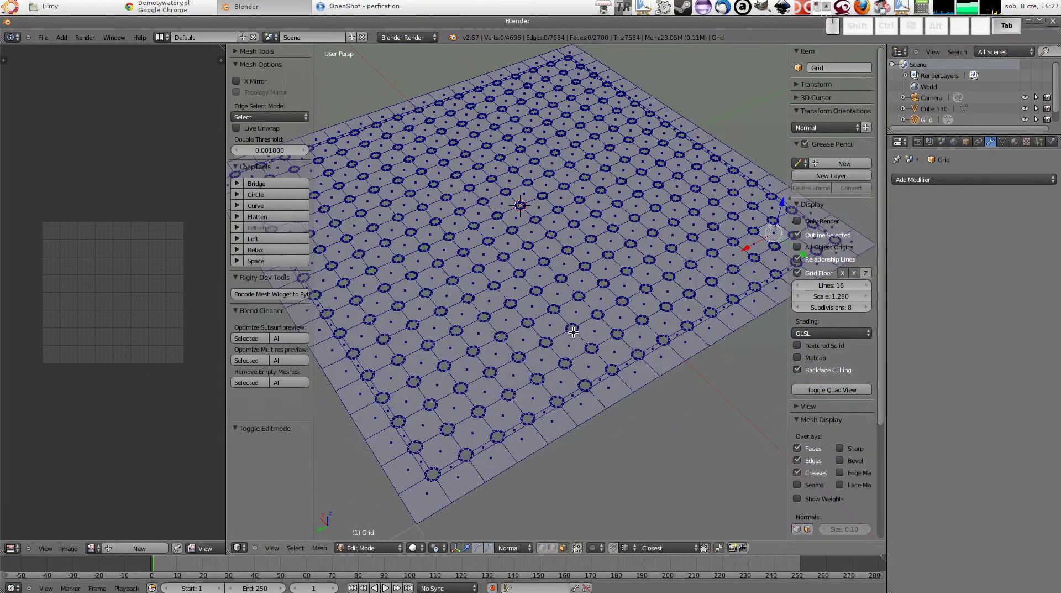
scroll(573, 326, up, 3)
right_click(526, 343)
scroll(560, 274, up, 1)
middle_drag(560, 273, 563, 347)
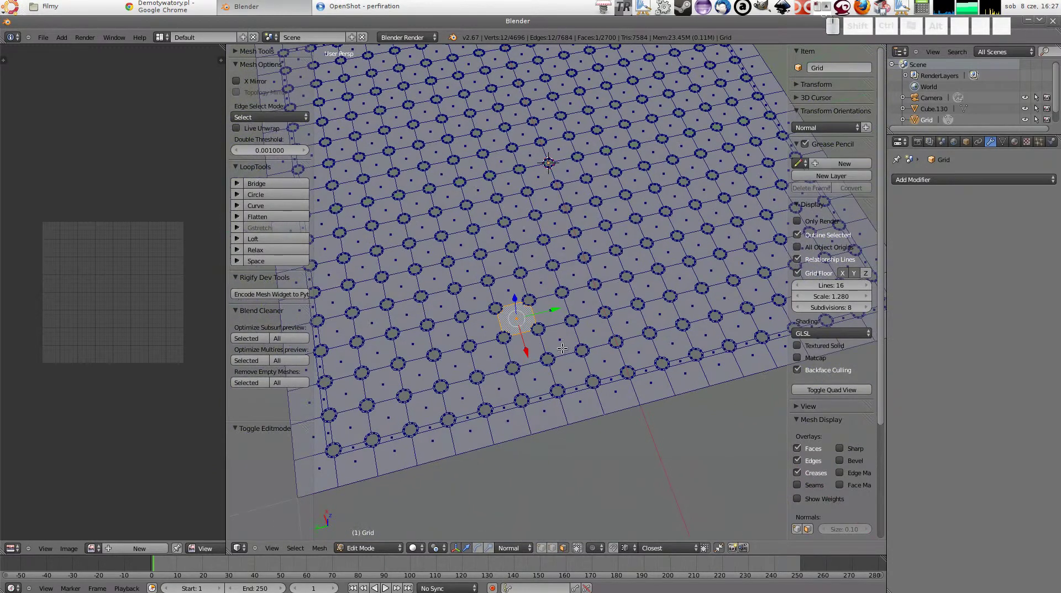
shift+right_click(549, 405)
shift+right_click(318, 472)
shift+middle_drag(466, 379, 530, 362)
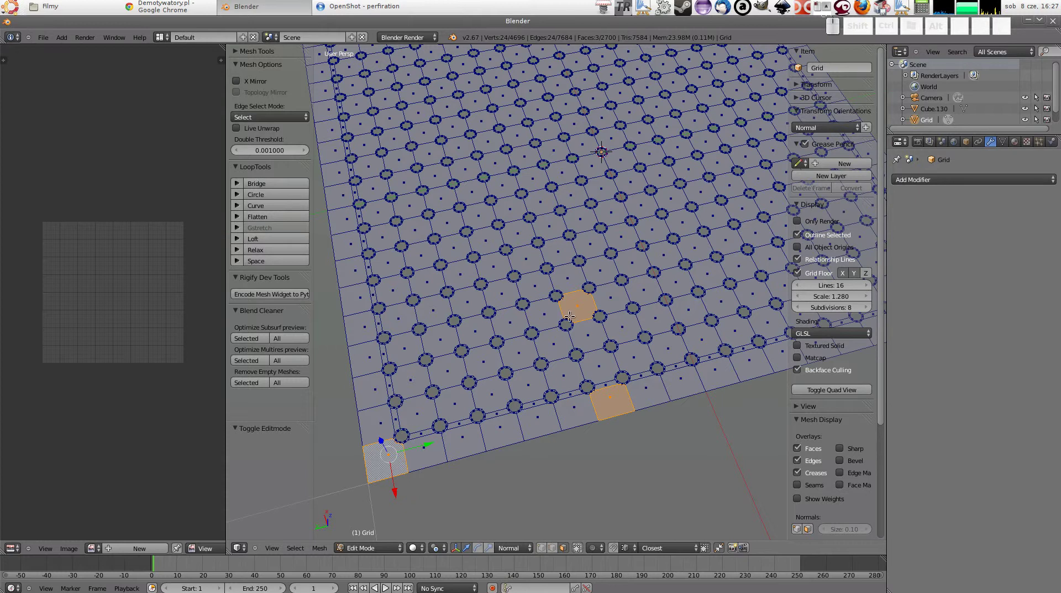
Select faces with similar polygon sides, triangulate them, then convert Tris to Quads.
key(shift)
key(shift+g)
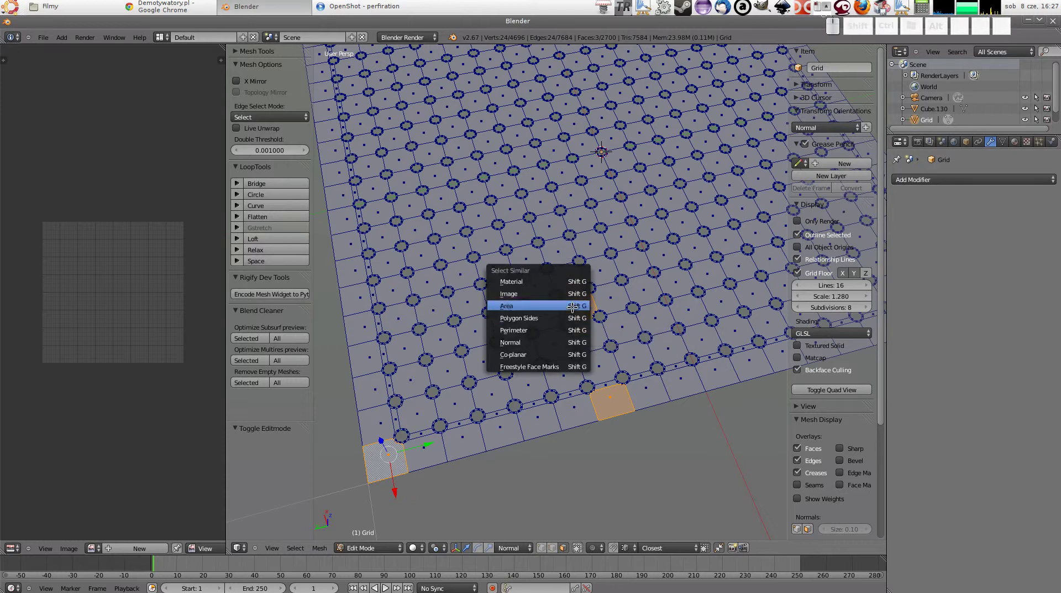
click(572, 317)
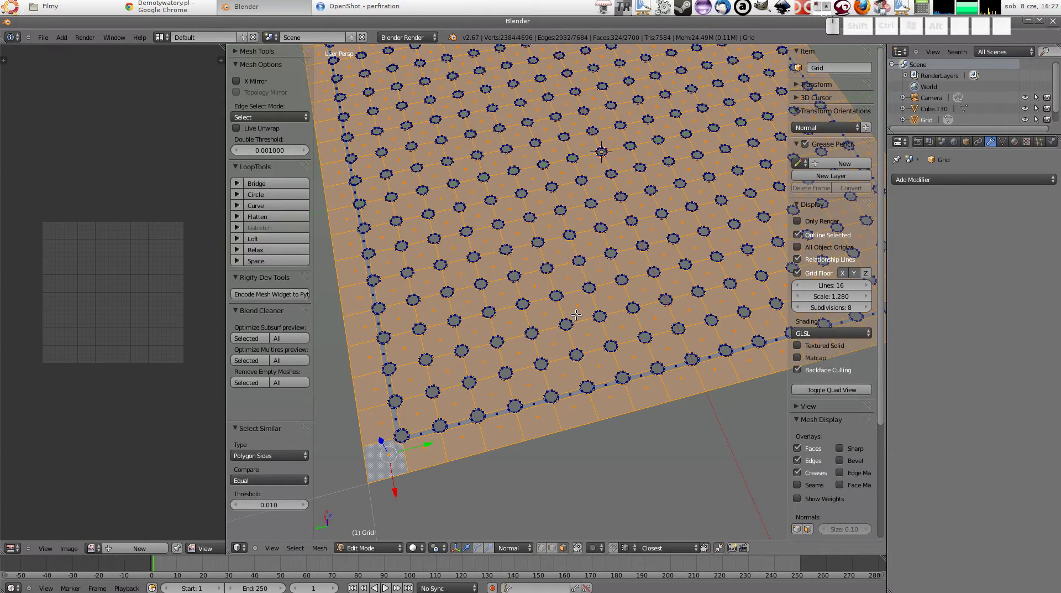
key(ctrl+t)
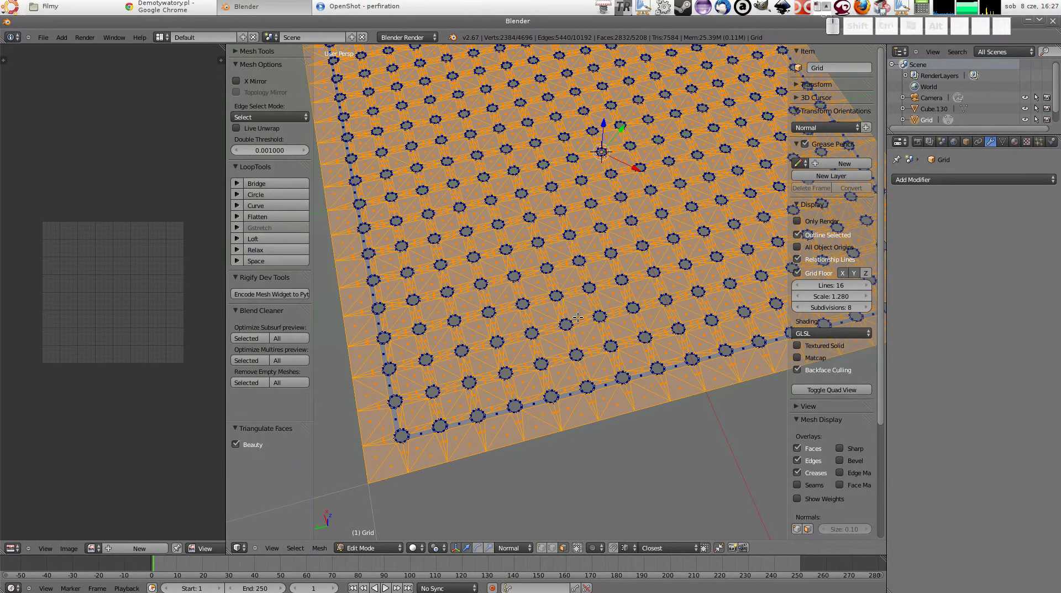
key(alt+j)
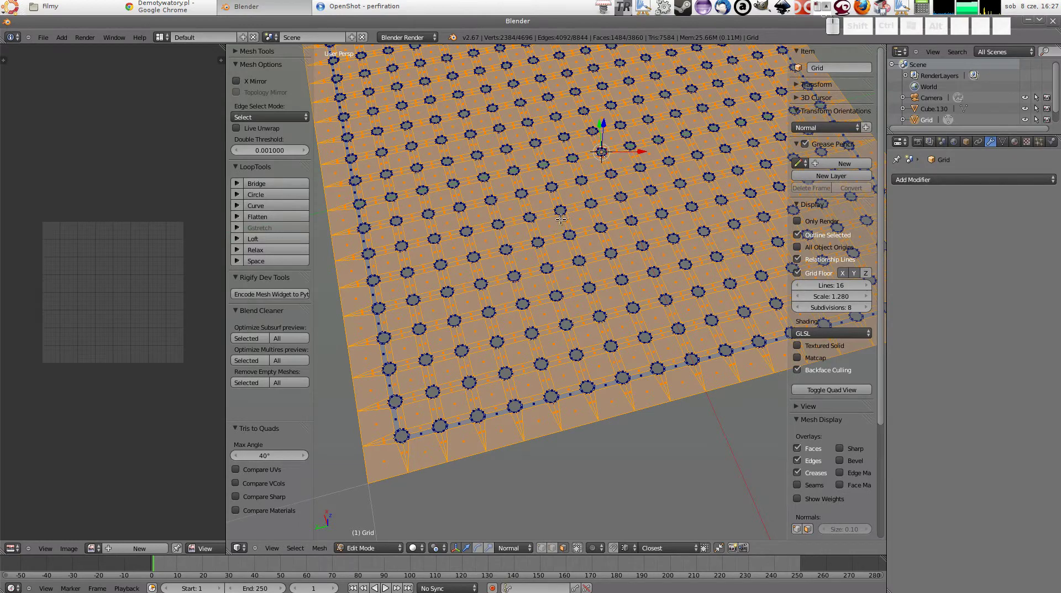
Toggle between Object and Edit Mode while orbiting to inspect the new topology.
middle_drag(561, 220, 568, 229)
key(Tab)
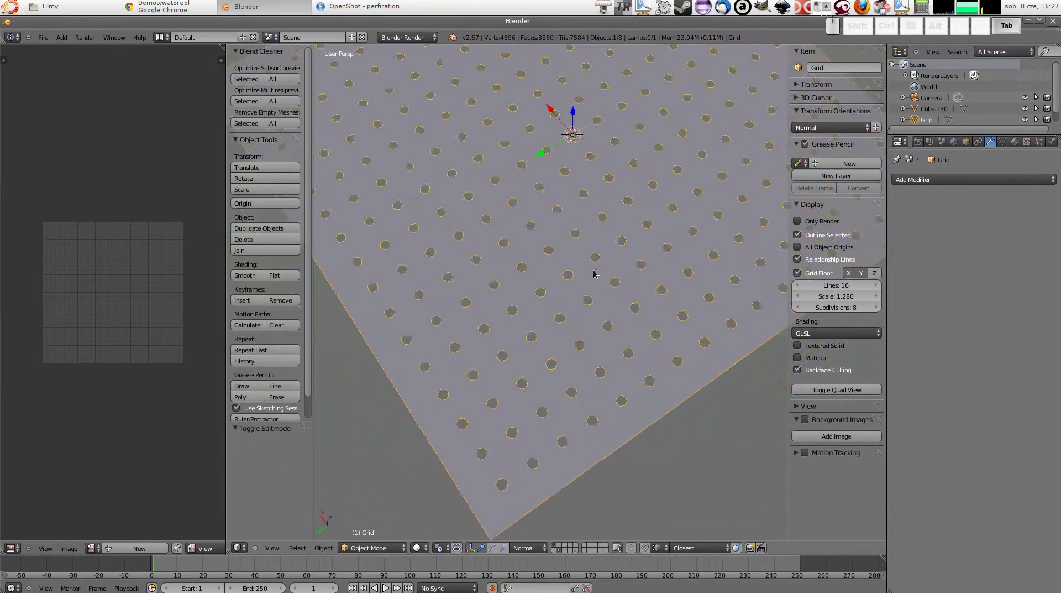
key(Tab)
middle_drag(564, 294, 577, 298)
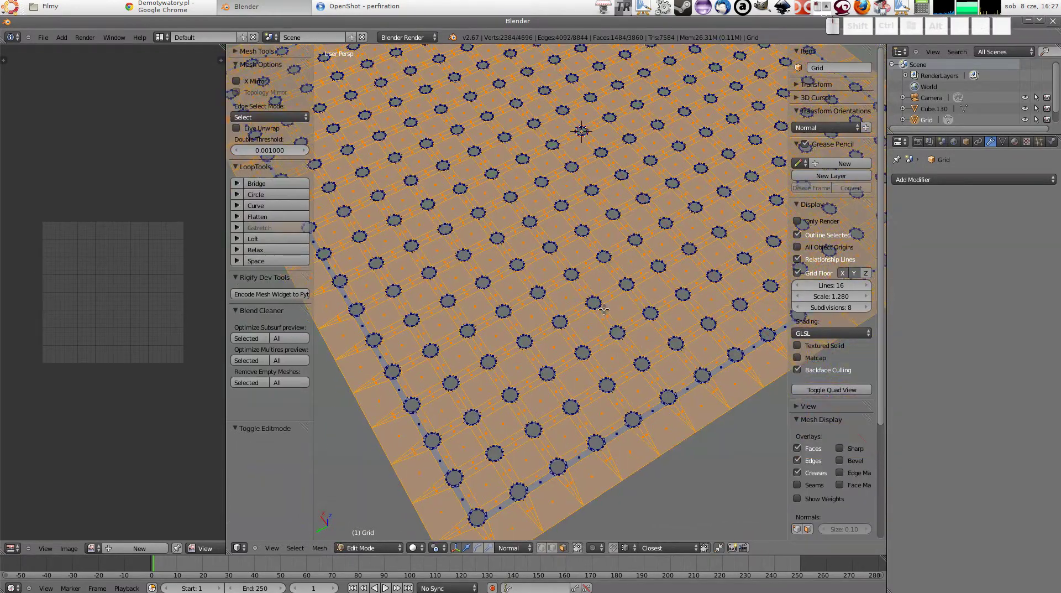
key(Tab)
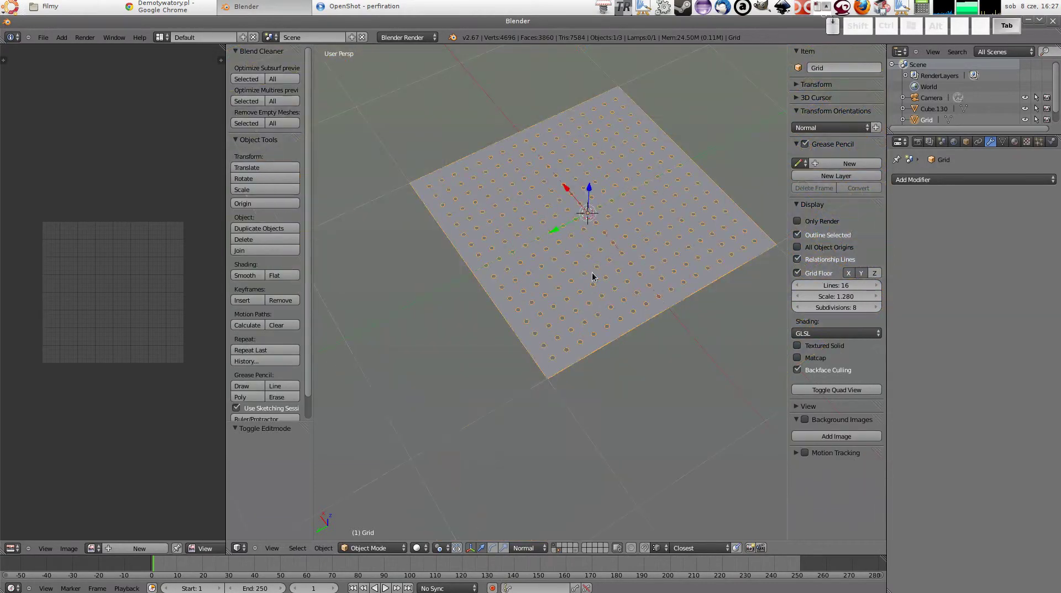
middle_drag(592, 272, 571, 301)
key(Tab)
scroll(606, 228, down, 5)
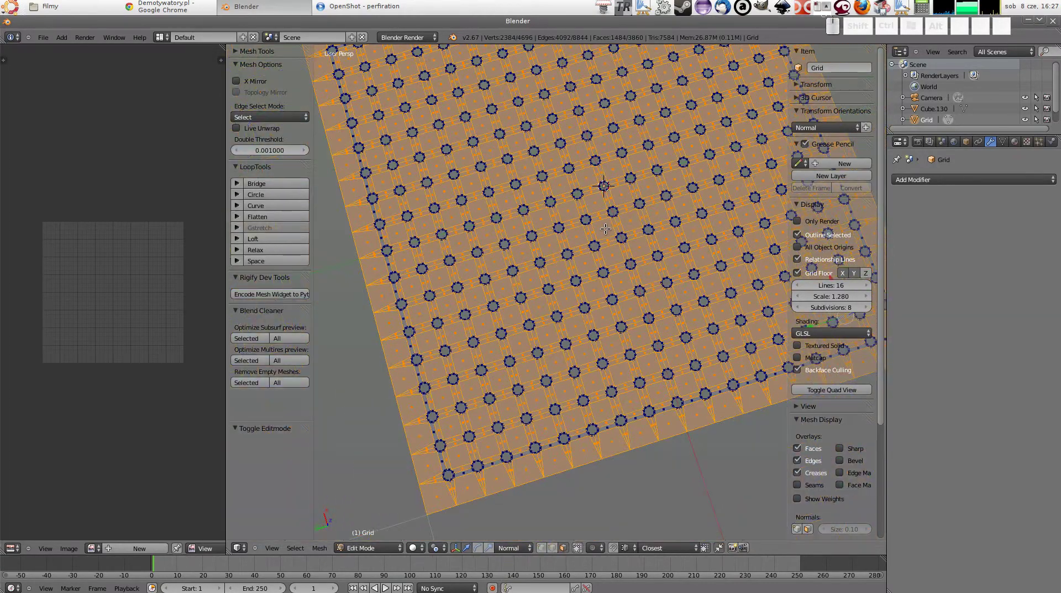
mouse_move(602, 227)
middle_down()
mouse_move(589, 228)
mouse_move(602, 277)
middle_up()
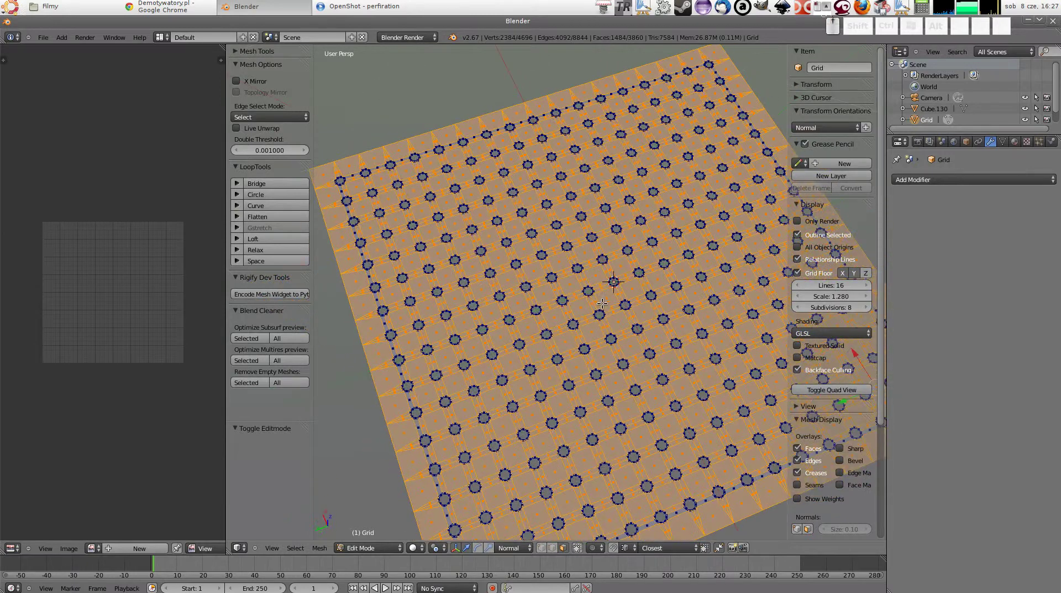
In Object Mode, try a Ctrl+1 subdivision surface on the plate, then remove it.
key(Tab)
scroll(602, 276, up, 4)
key(Tab)
scroll(605, 306, up, 4)
key(Tab)
scroll(568, 328, down, 3)
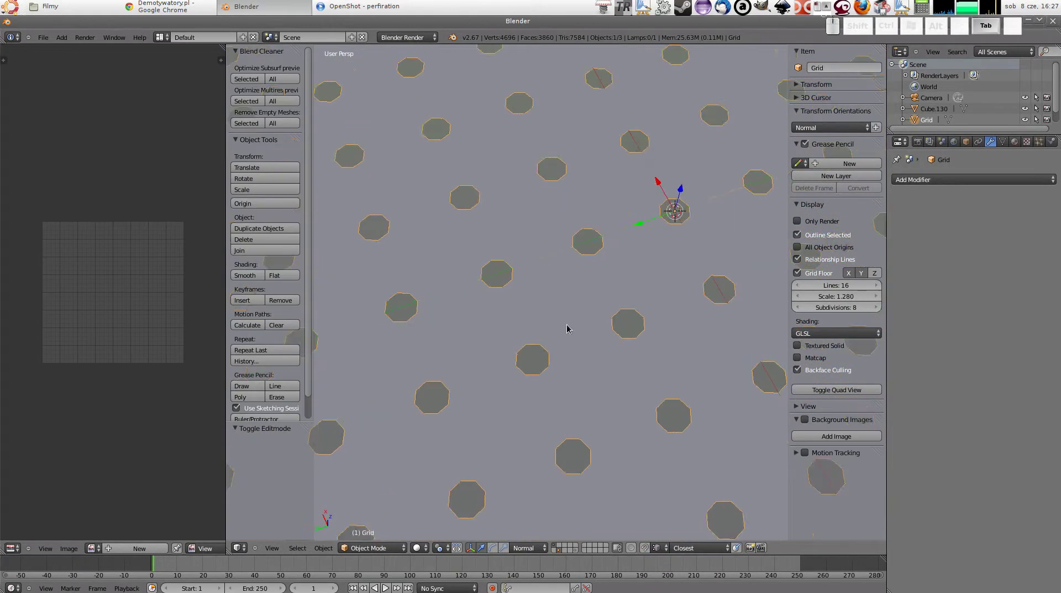
middle_drag(569, 329, 585, 302)
key(ctrl+1)
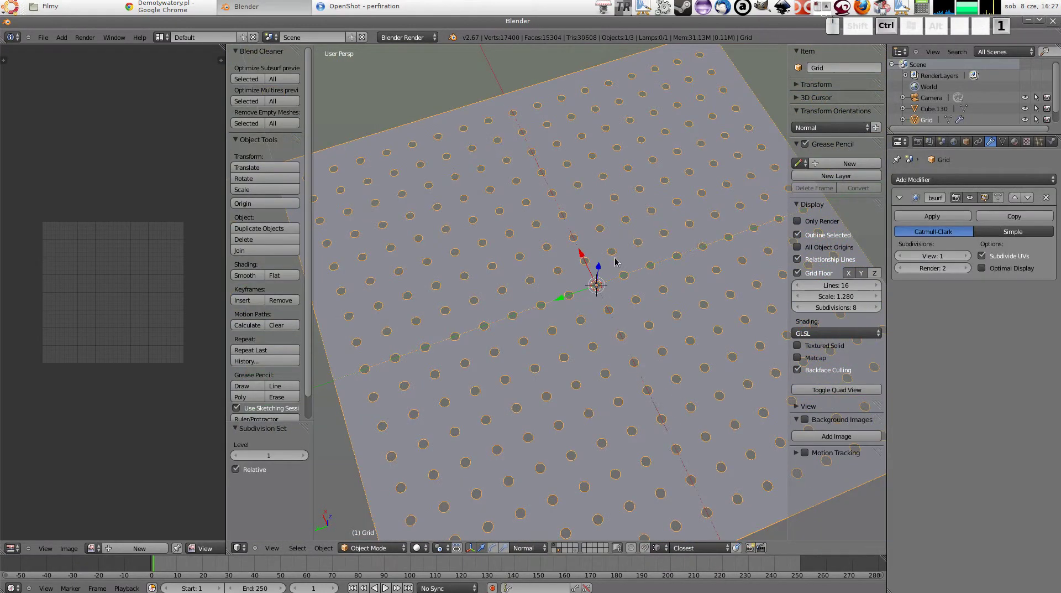
middle_drag(617, 260, 622, 252)
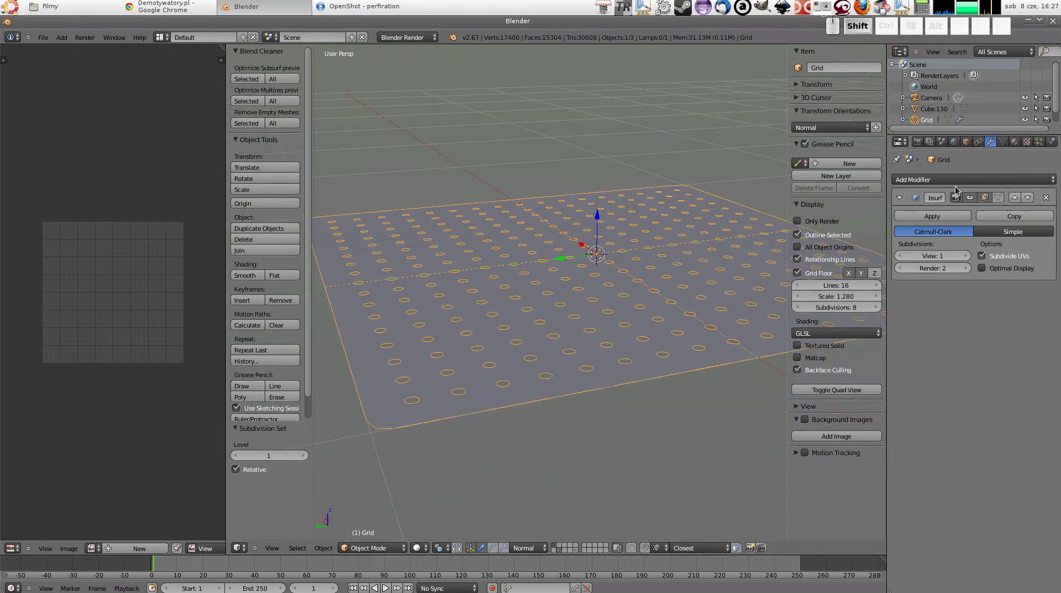
key(ctrl+x)
Add Solidify then Subsurf; set Crease Inner 1.0, Outer 0.923 and Thickness 0.0990.
key(ctrl+2)
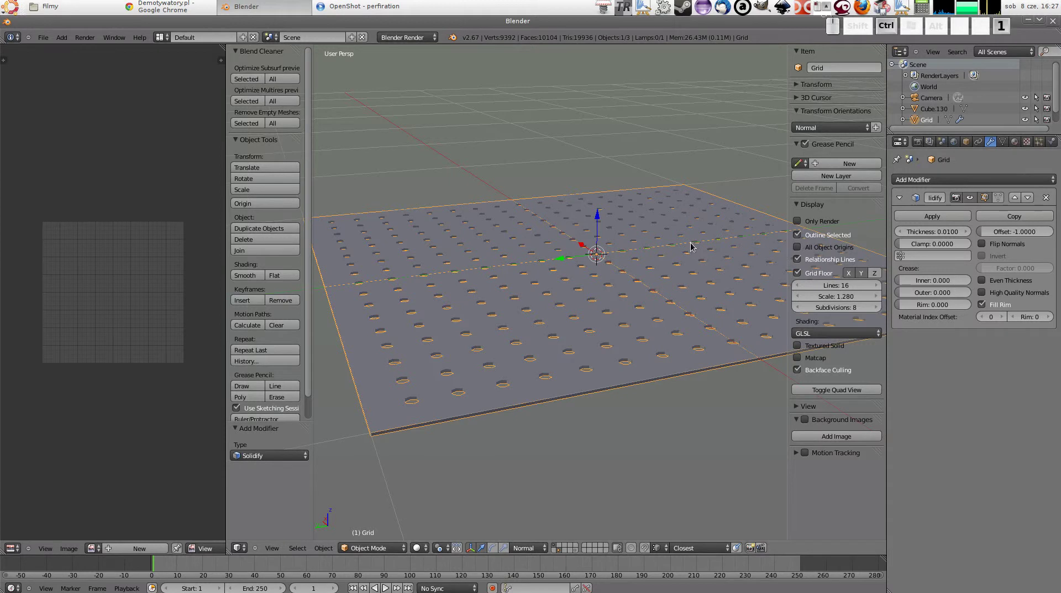
key(ctrl+1)
mouse_move(934, 280)
mouse_down()
mouse_move(961, 280)
mouse_move(973, 297)
mouse_up()
middle_drag(730, 275, 588, 308)
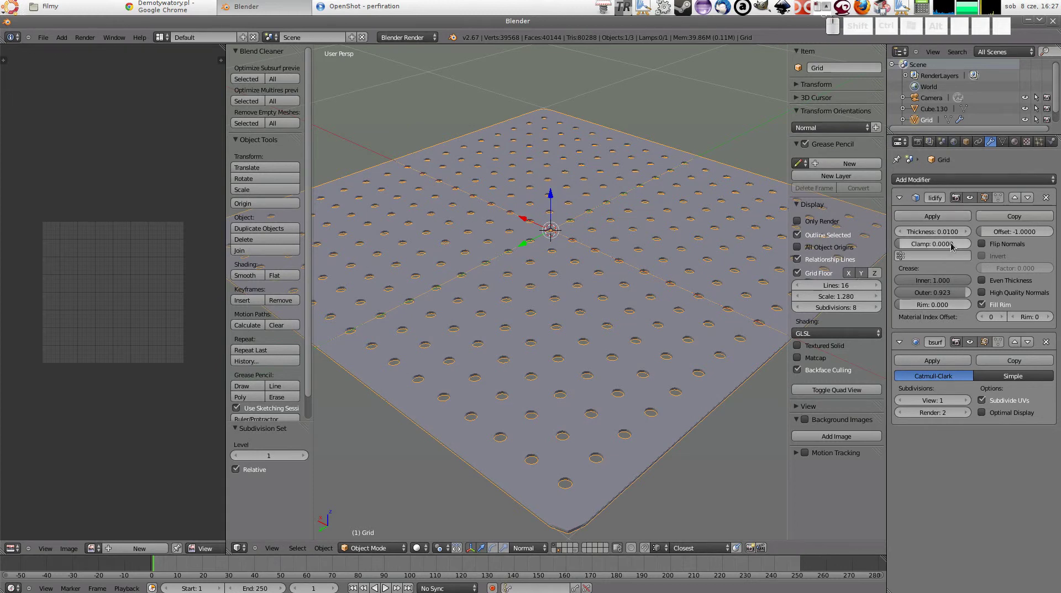
drag(920, 231, 951, 231)
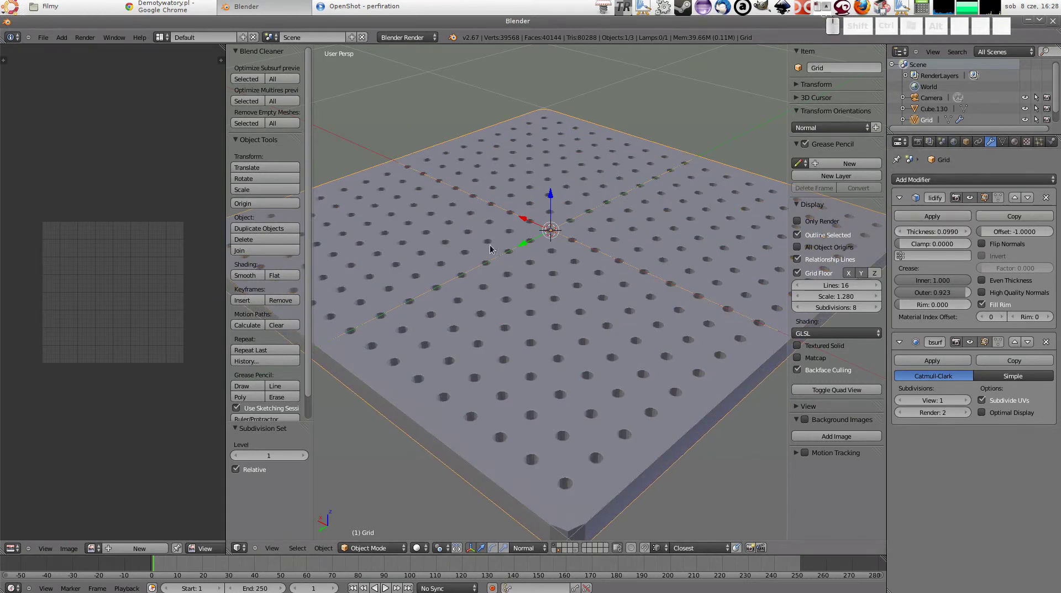
mouse_move(491, 244)
middle_down()
mouse_move(508, 323)
mouse_move(522, 115)
mouse_move(545, 86)
mouse_move(575, 177)
middle_up()
scroll(508, 324, down, 5)
scroll(608, 265, up, 3)
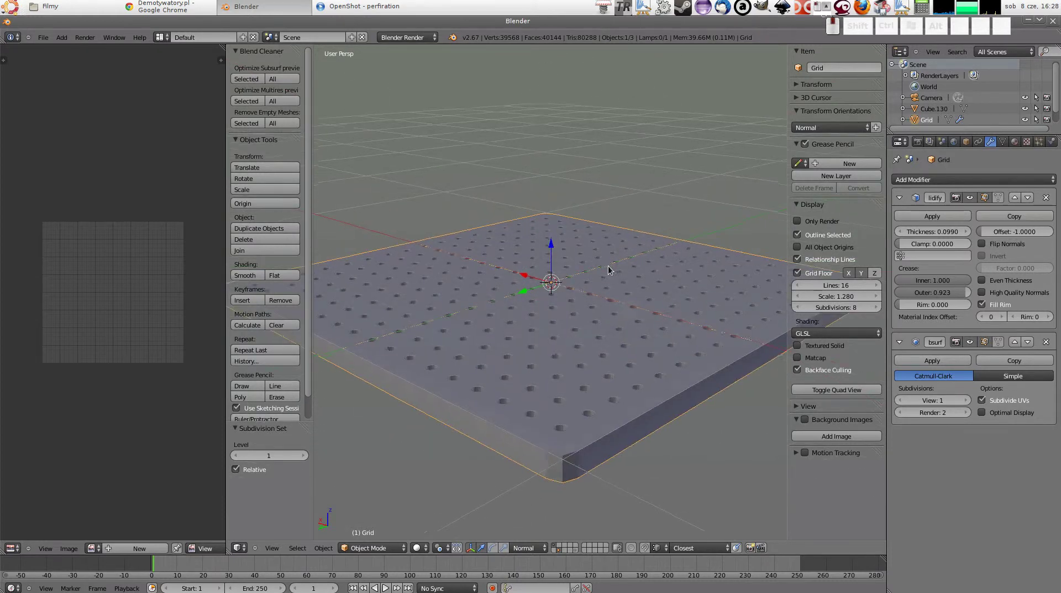
scroll(668, 271, up, 3)
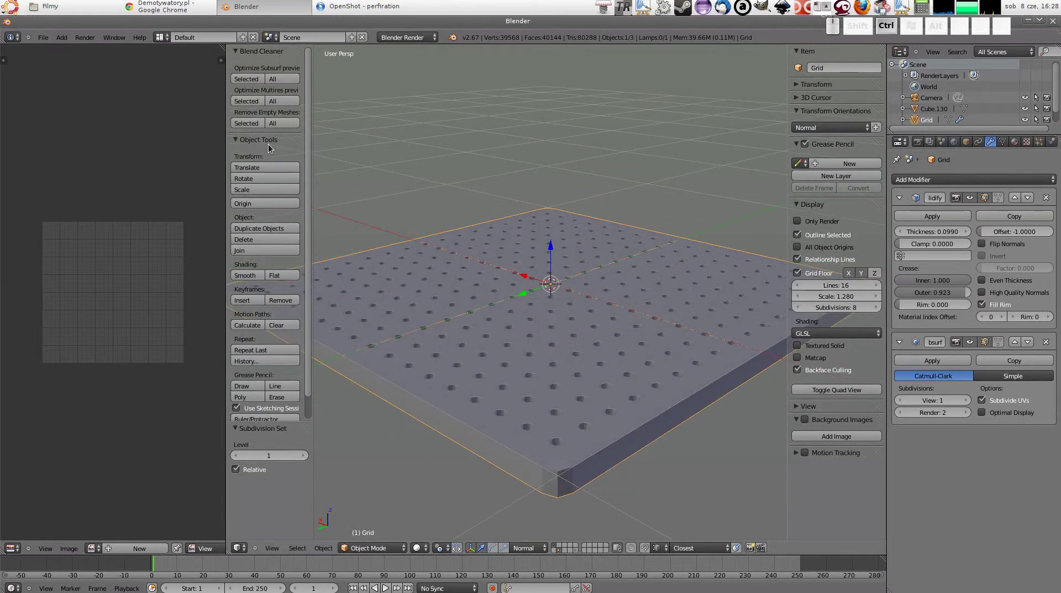
Shade the plate smooth and raise its subdivision level to 2.
click(247, 275)
middle_drag(578, 322, 570, 317)
key(Tab)
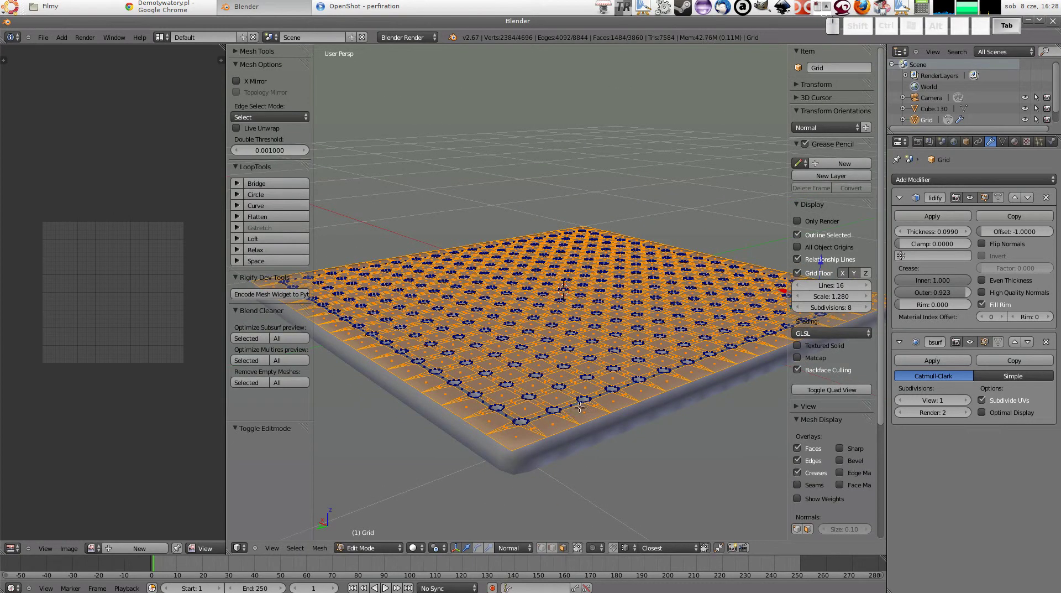
key(Tab)
key(ctrl+1)
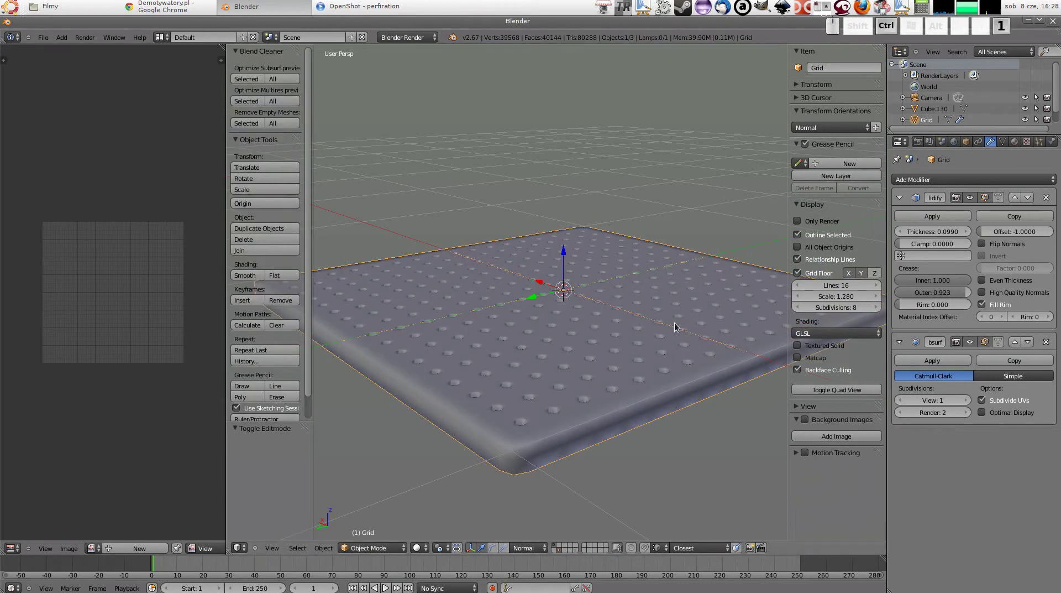
mouse_move(635, 369)
middle_down()
mouse_move(512, 352)
mouse_move(554, 392)
mouse_move(555, 427)
mouse_move(564, 349)
mouse_move(542, 408)
middle_up()
scroll(542, 407, up, 2)
Select the plate's border edge loop, extrude it in place and scale it outward.
key(Tab)
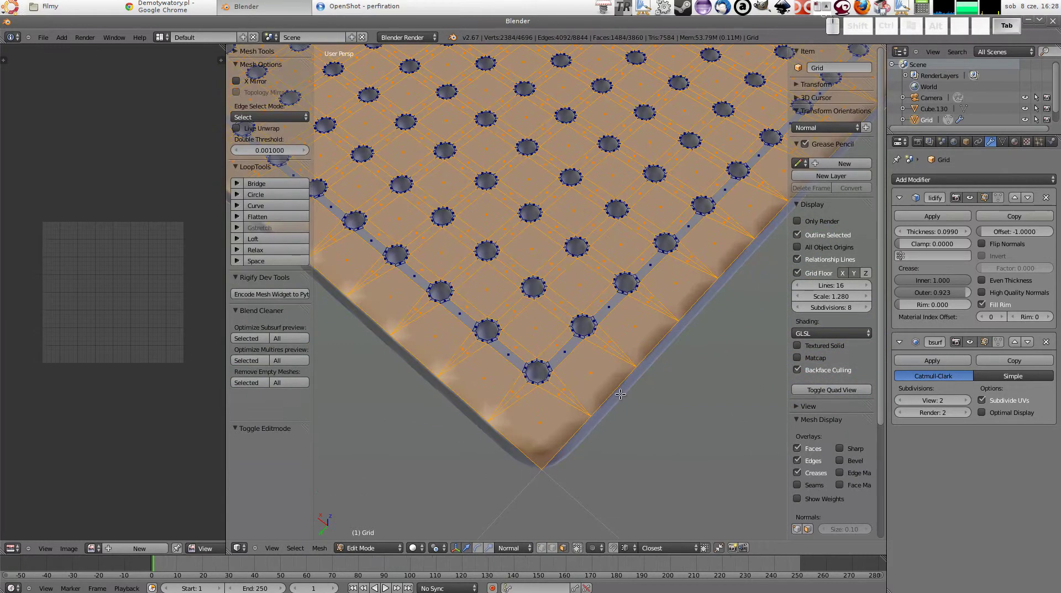
key(alt+a)
alt+right_click(613, 387)
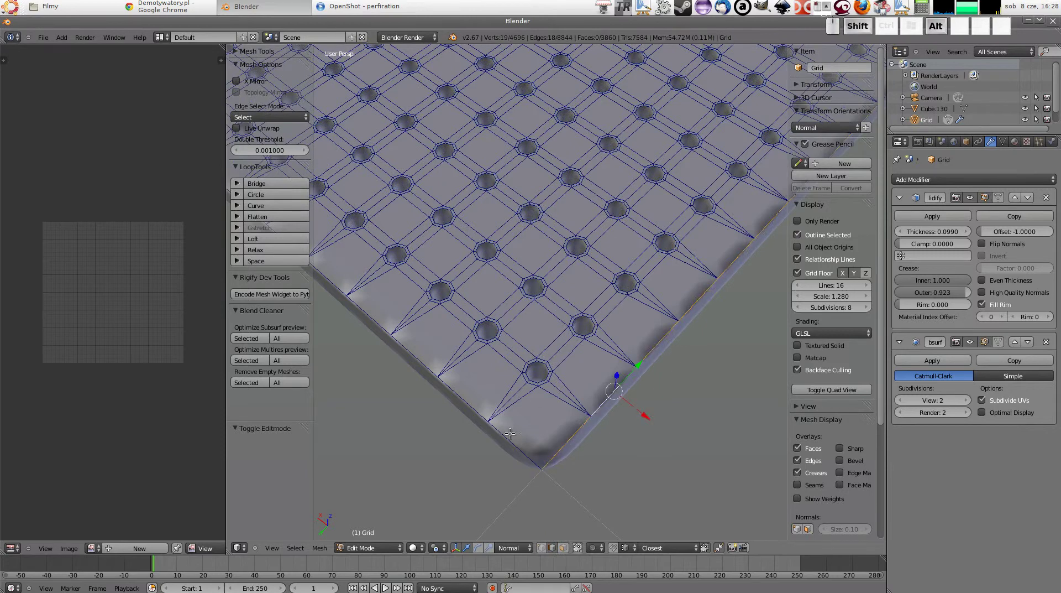
scroll(613, 387, down, 3)
mouse_move(711, 145)
shift+middle_down()
mouse_move(675, 235)
mouse_move(542, 177)
shift+middle_up()
key(e)
key(Escape)
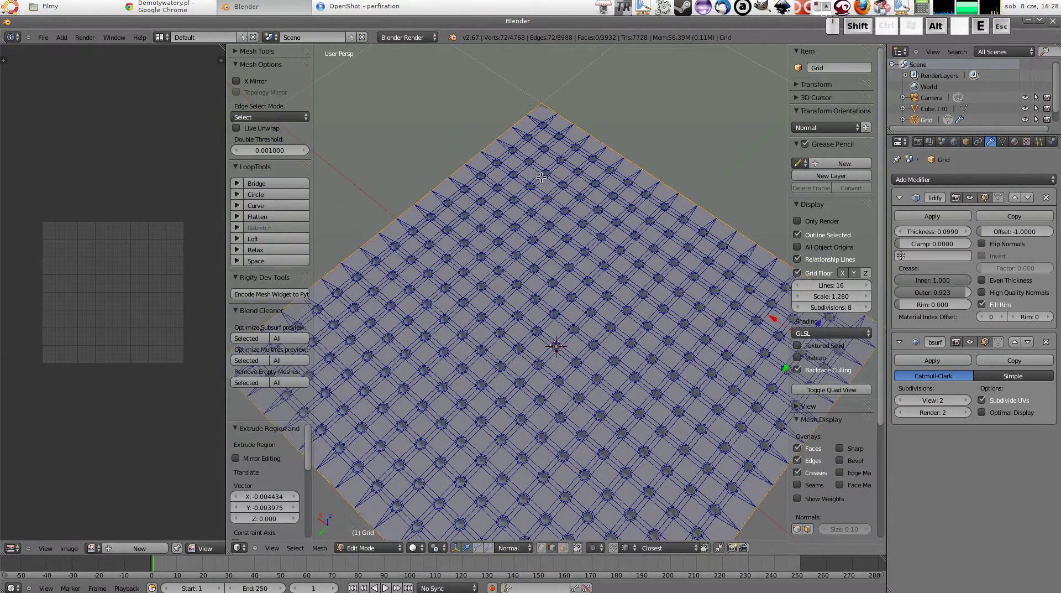
key(s)
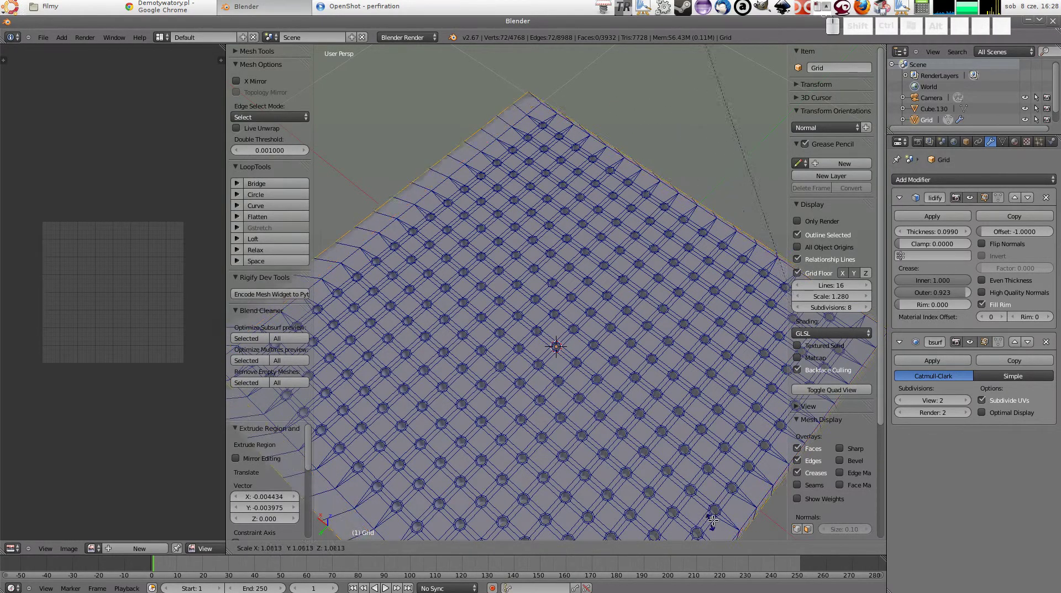
key(shift+s)
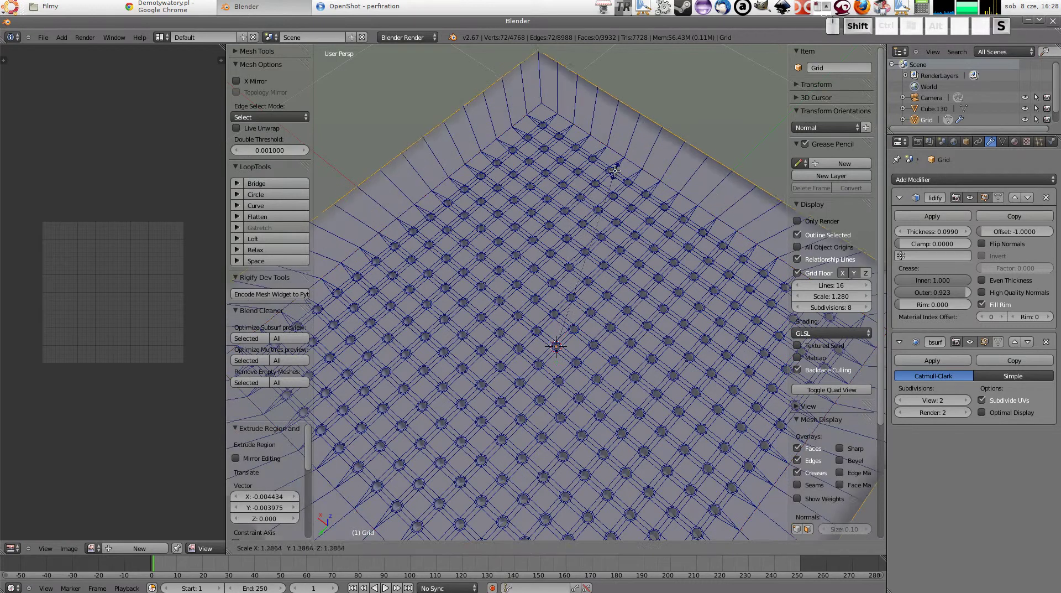
click(603, 206)
Inspect the enlarged rim in Object Mode from low and high angles.
key(Tab)
middle_drag(599, 218, 553, 328)
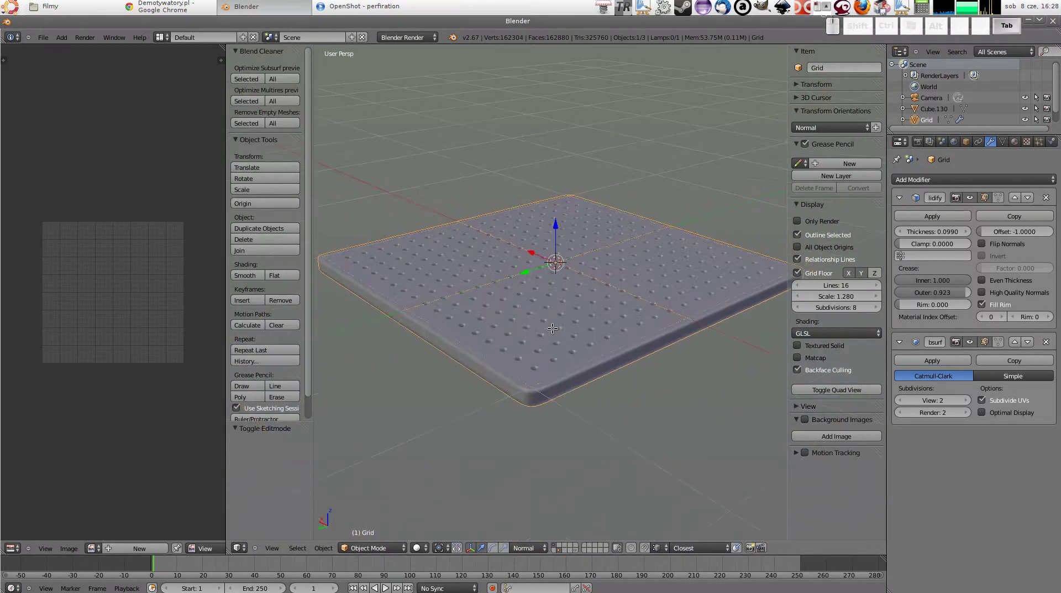
scroll(553, 328, up, 5)
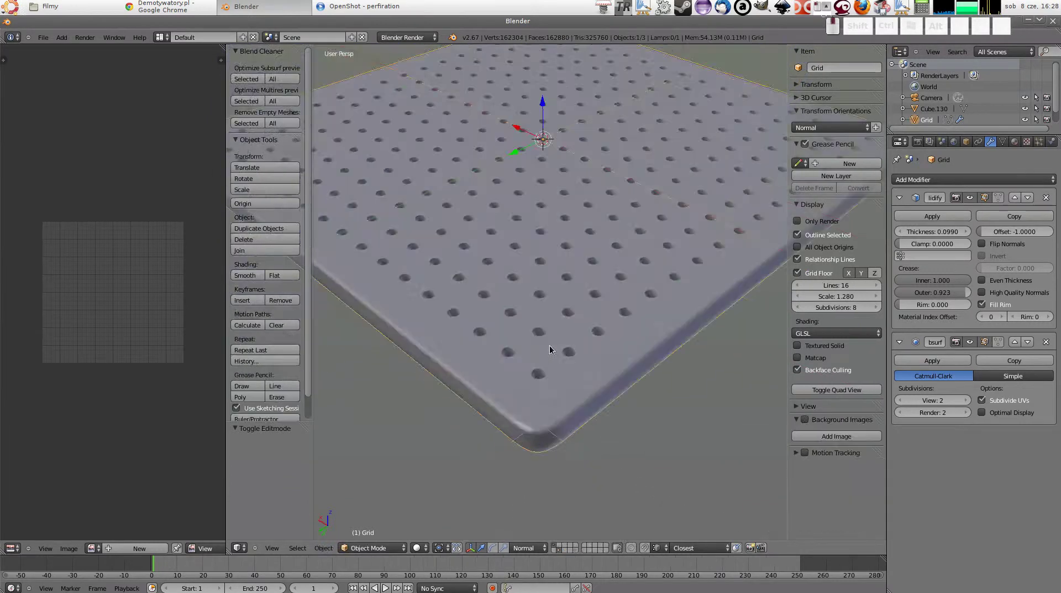
scroll(550, 349, down, 5)
middle_drag(566, 304, 581, 383)
scroll(582, 383, up, 5)
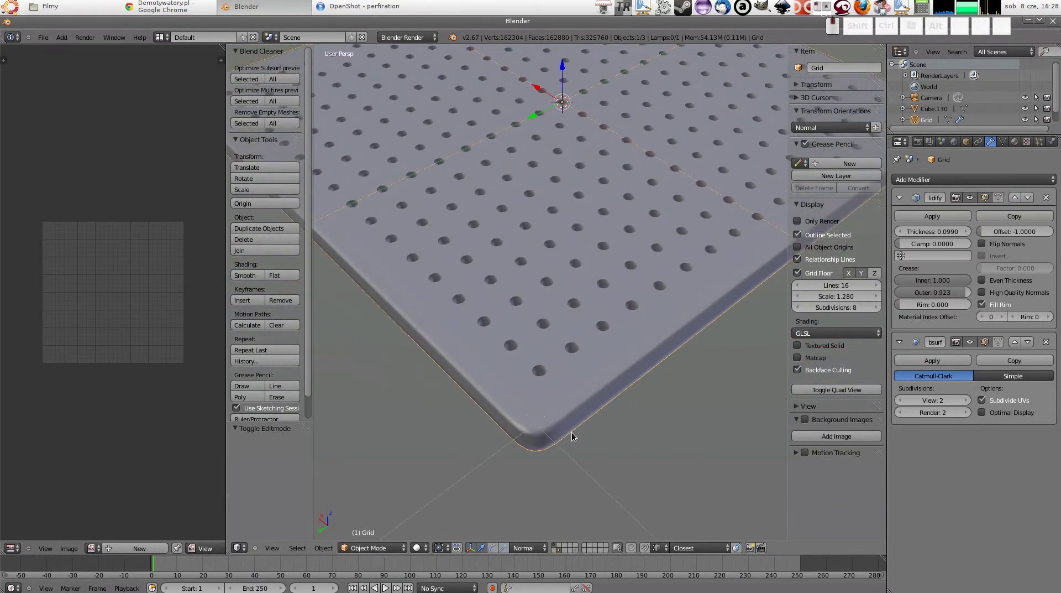
scroll(550, 380, up, 2)
scroll(534, 360, up, 3)
Loop-cut a new edge loop slid close to the plate's border, then check the rounded corner.
key(Tab)
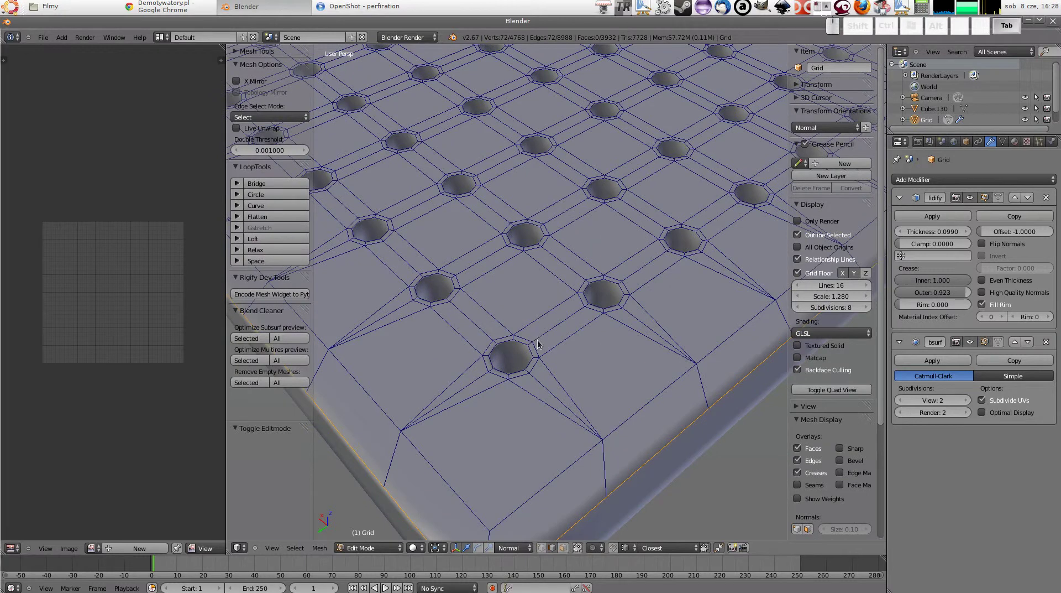
key(Tab)
key(Tab)
key(ctrl+r)
click(619, 454)
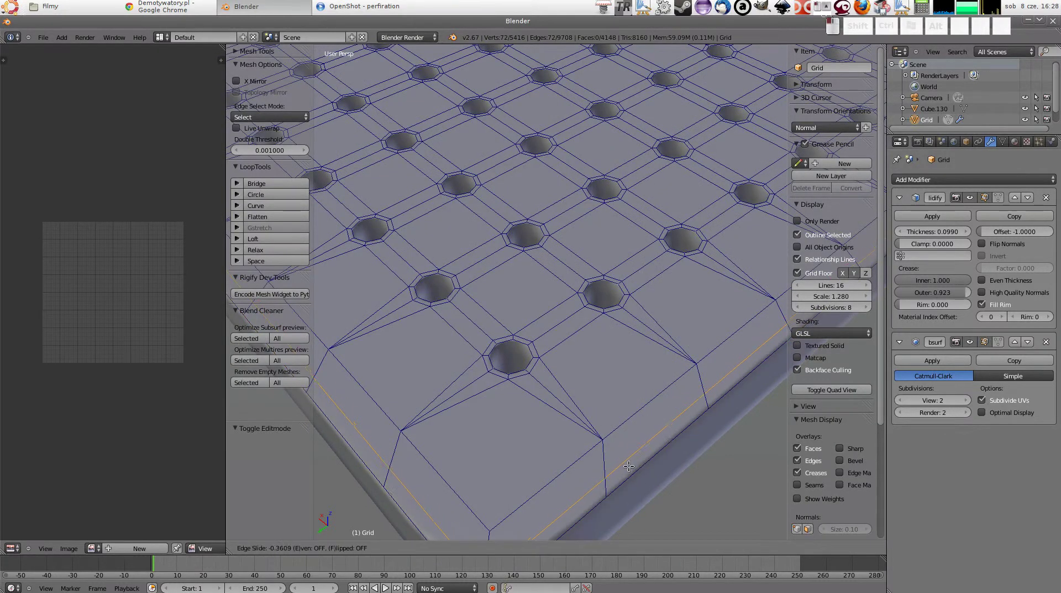
click(630, 469)
key(Tab)
scroll(595, 420, down, 5)
middle_drag(538, 372, 613, 393)
scroll(613, 394, up, 4)
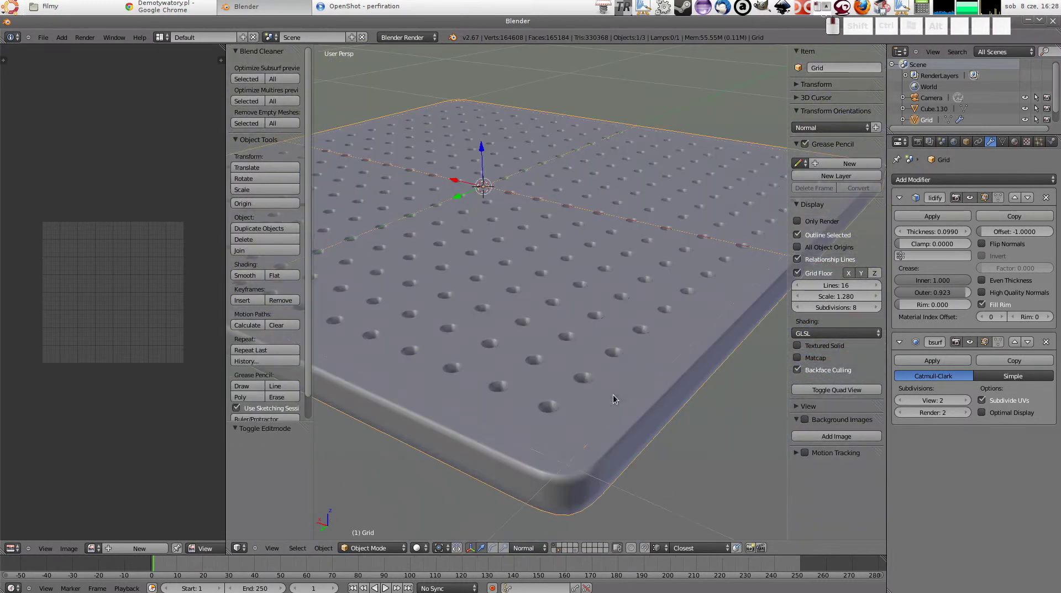
key(Tab)
key(Tab)
scroll(576, 311, down, 4)
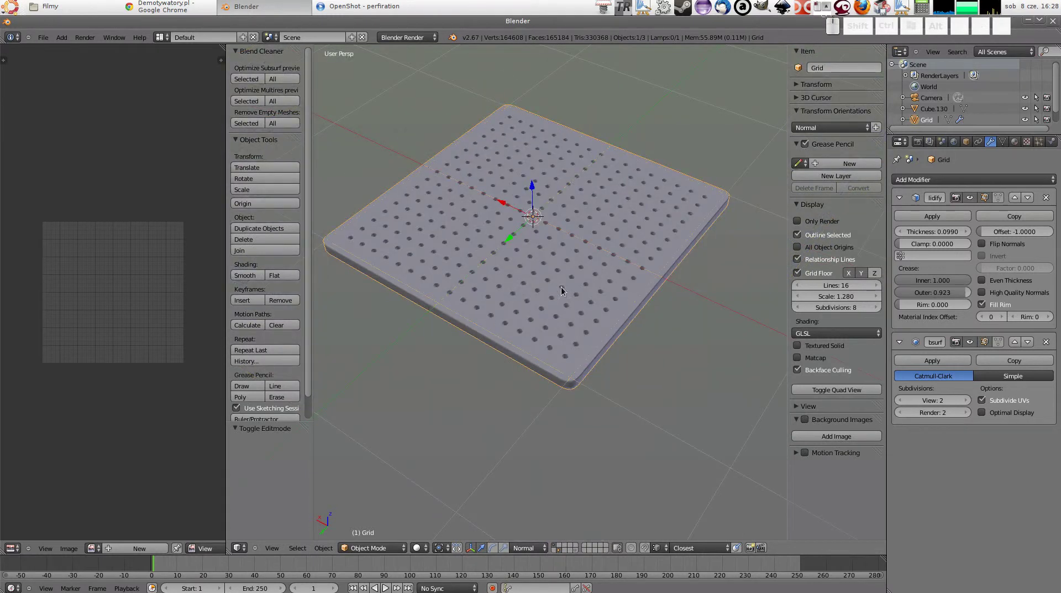
mouse_move(550, 263)
middle_down()
mouse_move(560, 277)
mouse_move(578, 245)
middle_up()
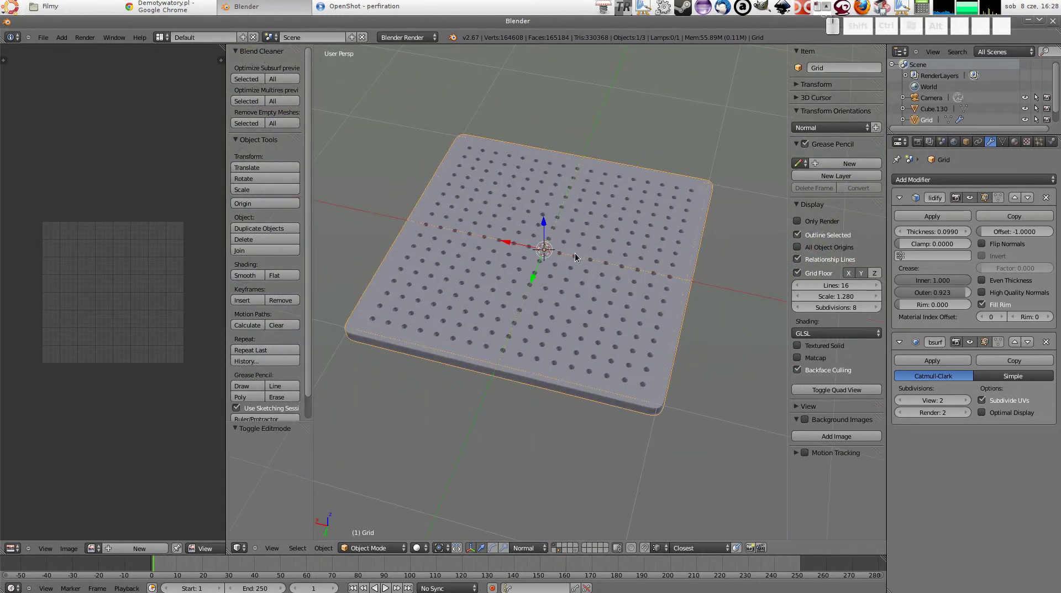
Replace the plate with a new Grid and subdivide it once in Edit Mode.
key(Delete)
key(shift+a)
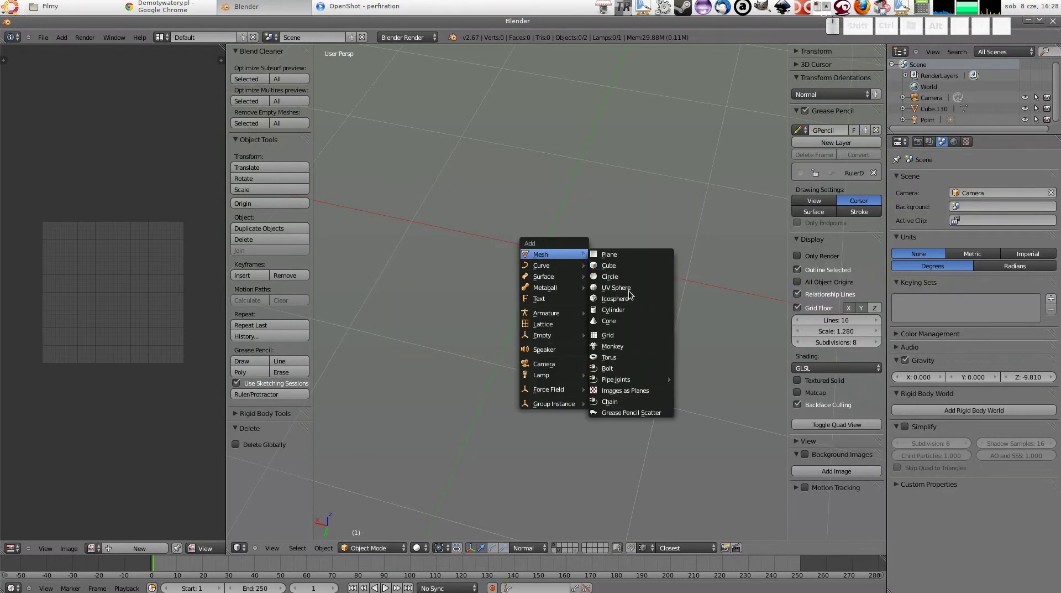
click(630, 334)
key(Tab)
key(w)
click(582, 251)
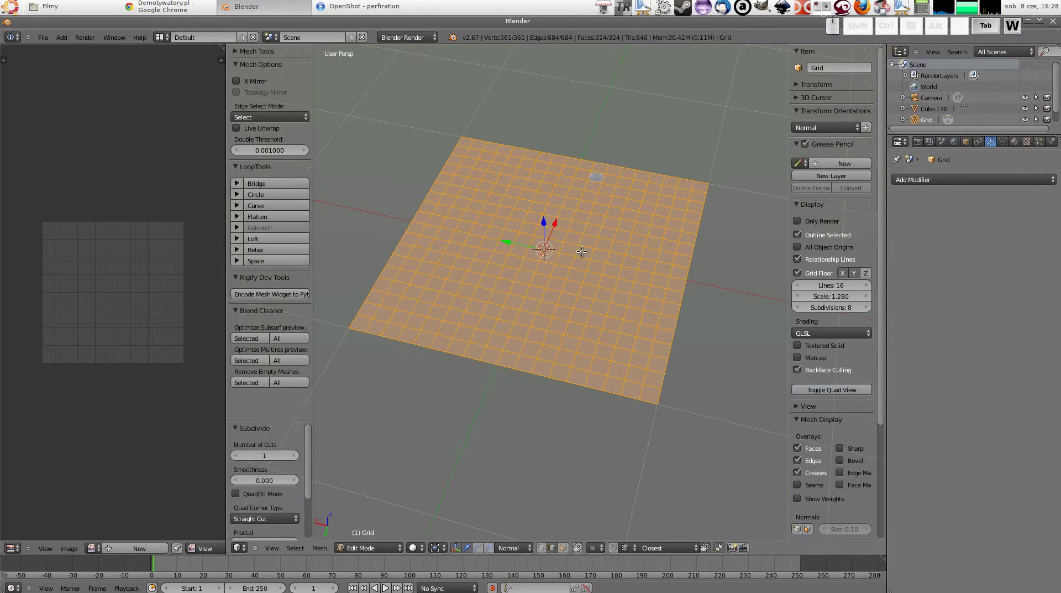
scroll(582, 252, up, 3)
Deselect the grid's four border loops: bottom, left, top and right.
alt+shift+right_click(511, 486)
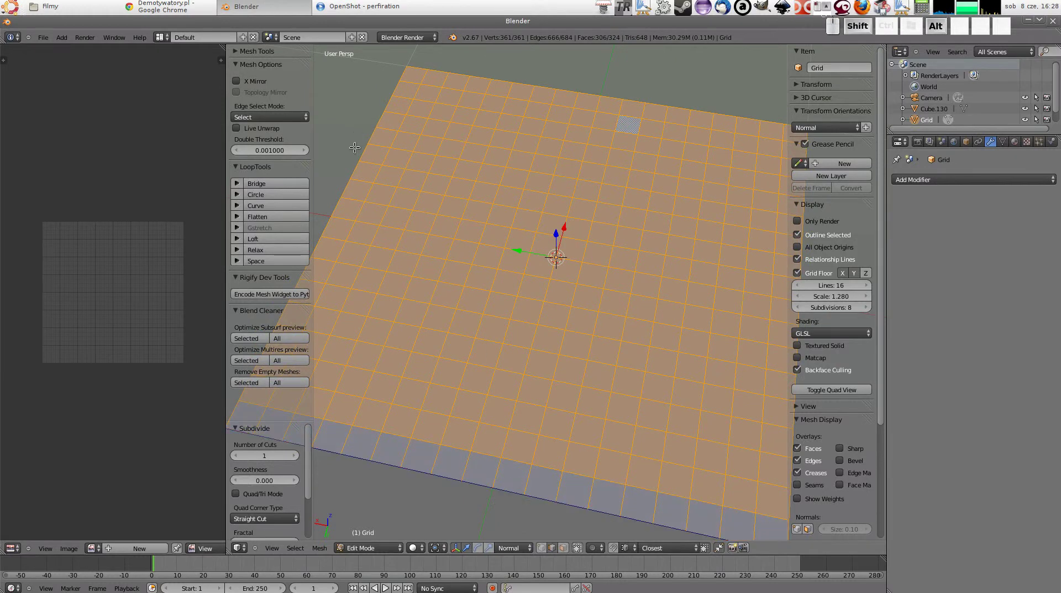
key(ctrl+z)
alt+shift+right_click(370, 280)
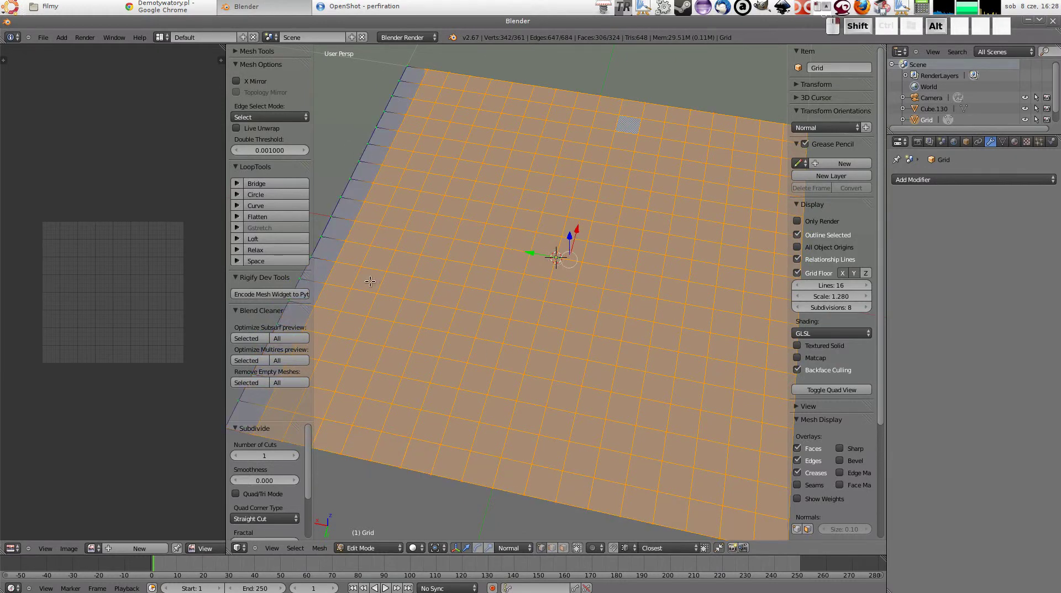
alt+shift+right_click(516, 498)
alt+shift+right_click(603, 85)
shift+middle_drag(660, 155, 578, 191)
alt+shift+right_click(567, 219)
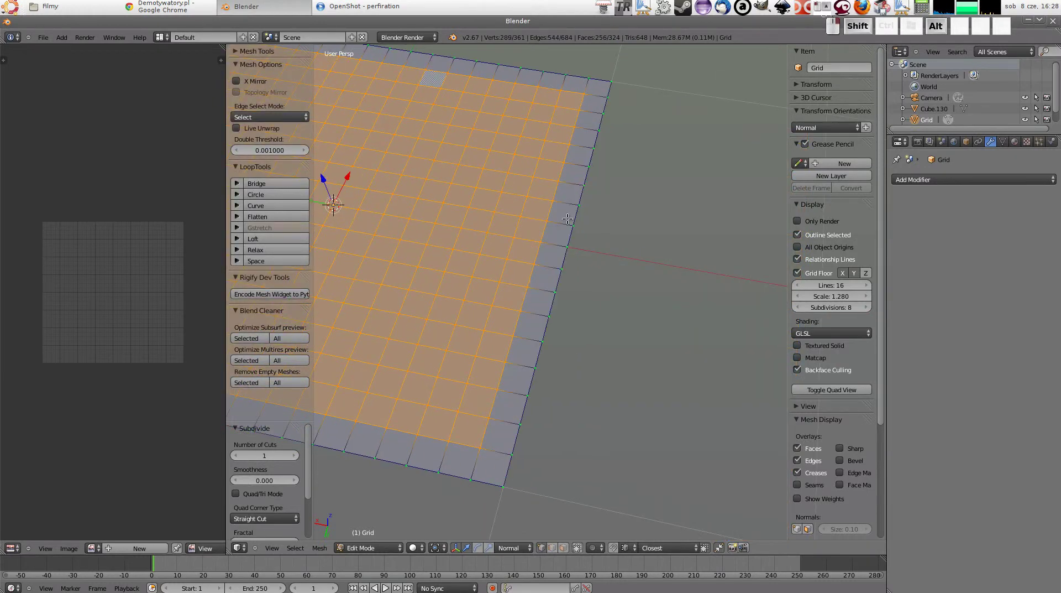
scroll(568, 219, down, 4)
scroll(553, 265, down, 2)
mouse_move(553, 288)
middle_down()
mouse_move(542, 322)
mouse_move(392, 439)
middle_up()
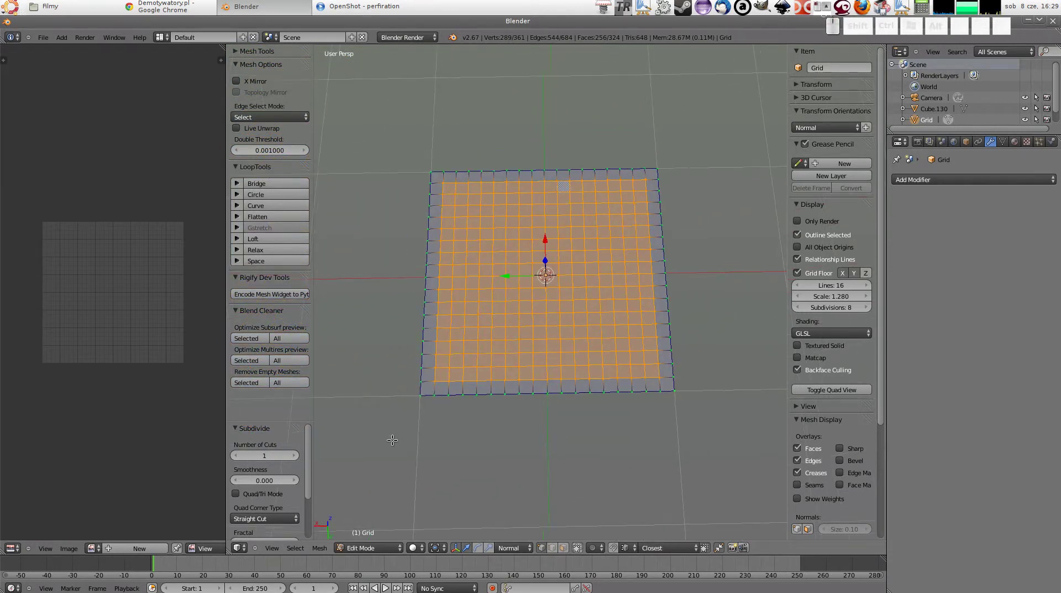
Apply Checker Deselect so only every other interior vertex stays selected.
click(297, 549)
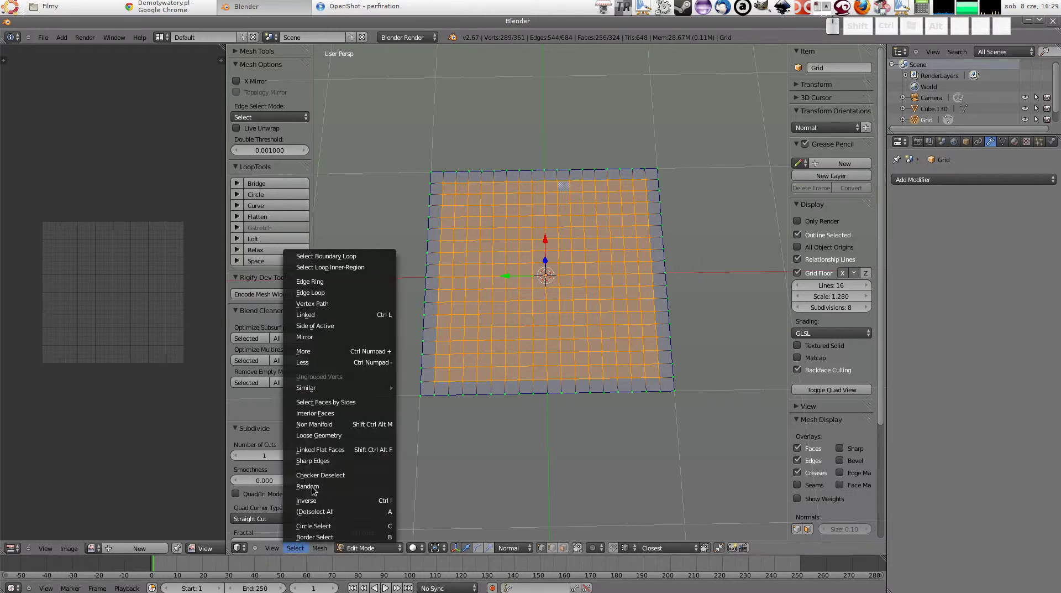
click(342, 477)
scroll(547, 265, up, 3)
middle_drag(547, 265, 550, 266)
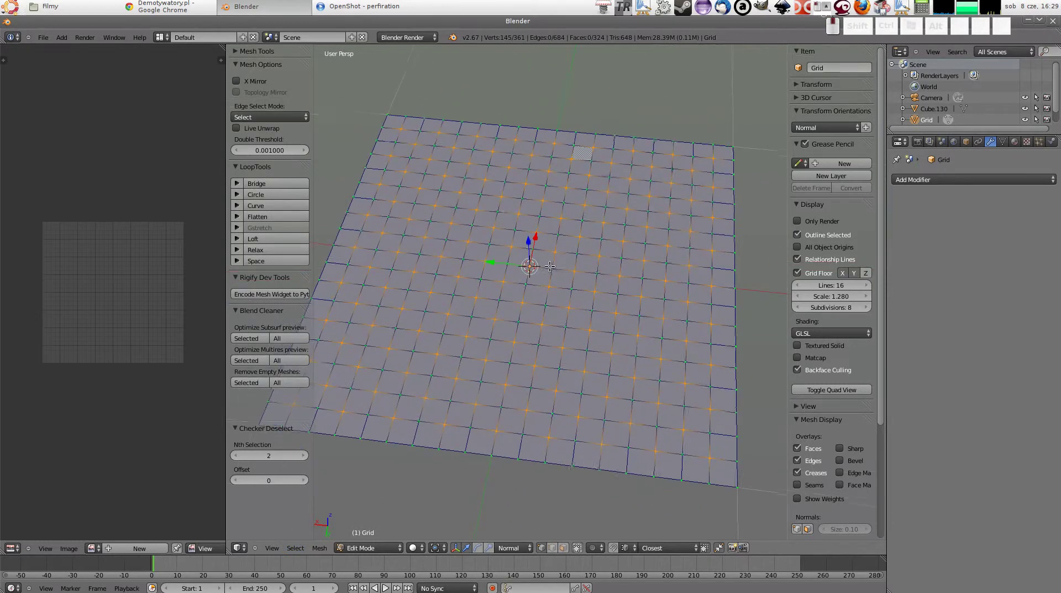
Bevel the selected vertices vertex-only at offset 0.030, carving small diamond faces.
key(ctrl+b)
click(620, 244)
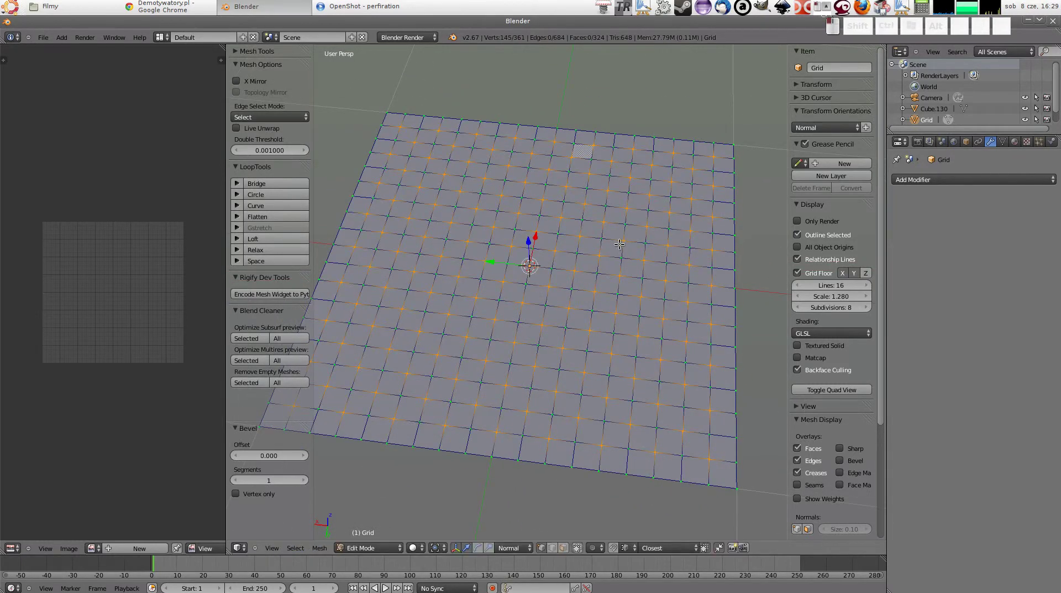
click(236, 493)
mouse_move(267, 455)
mouse_down()
mouse_move(288, 456)
mouse_move(276, 456)
mouse_up()
scroll(556, 309, up, 2)
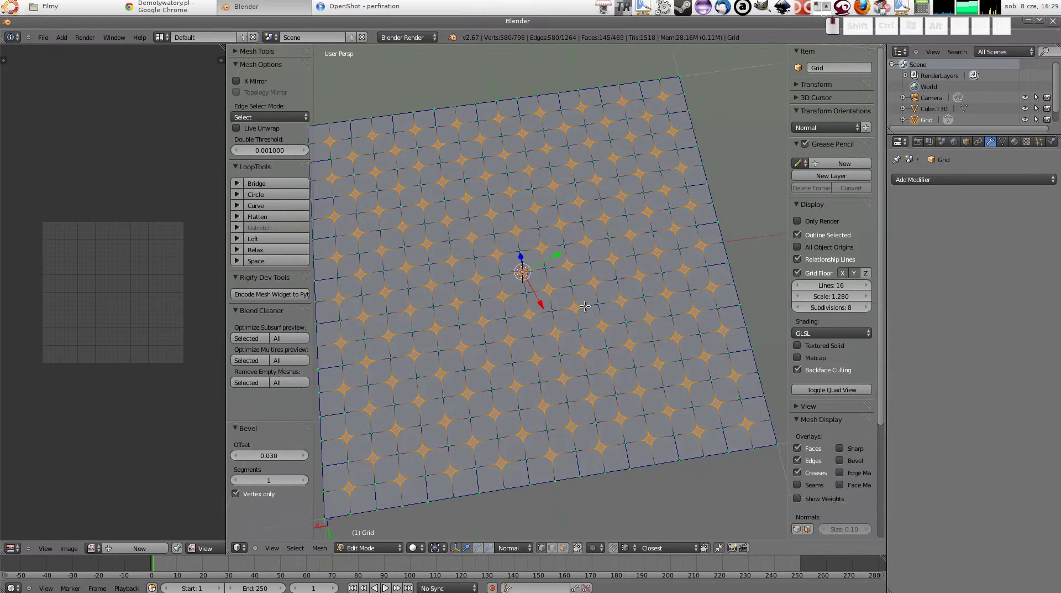
scroll(518, 271, up, 2)
mouse_move(476, 322)
shift+middle_down()
mouse_move(570, 227)
mouse_move(603, 290)
shift+middle_up()
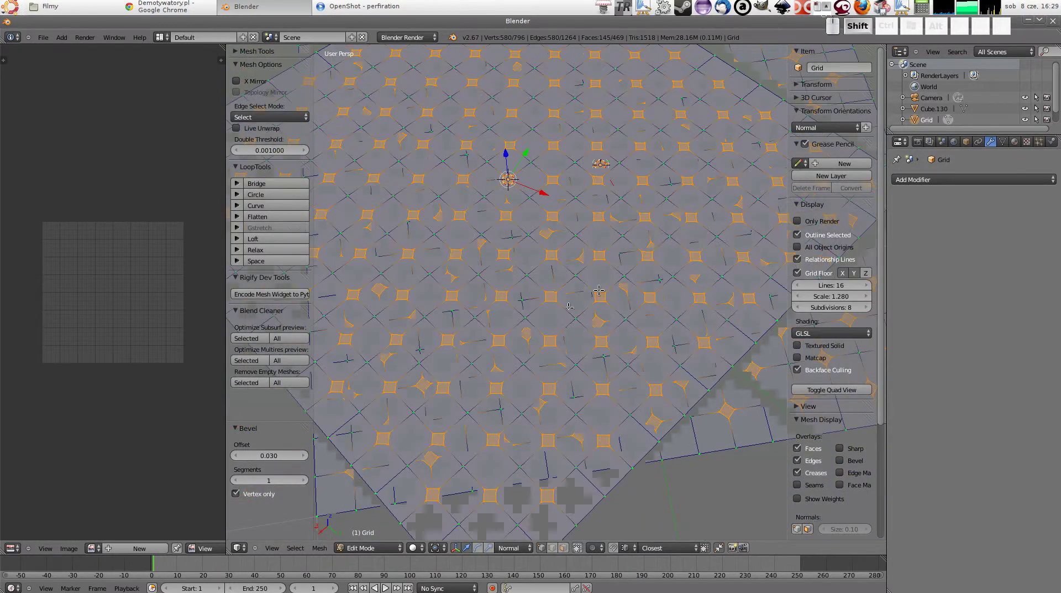
middle_drag(532, 301, 514, 292)
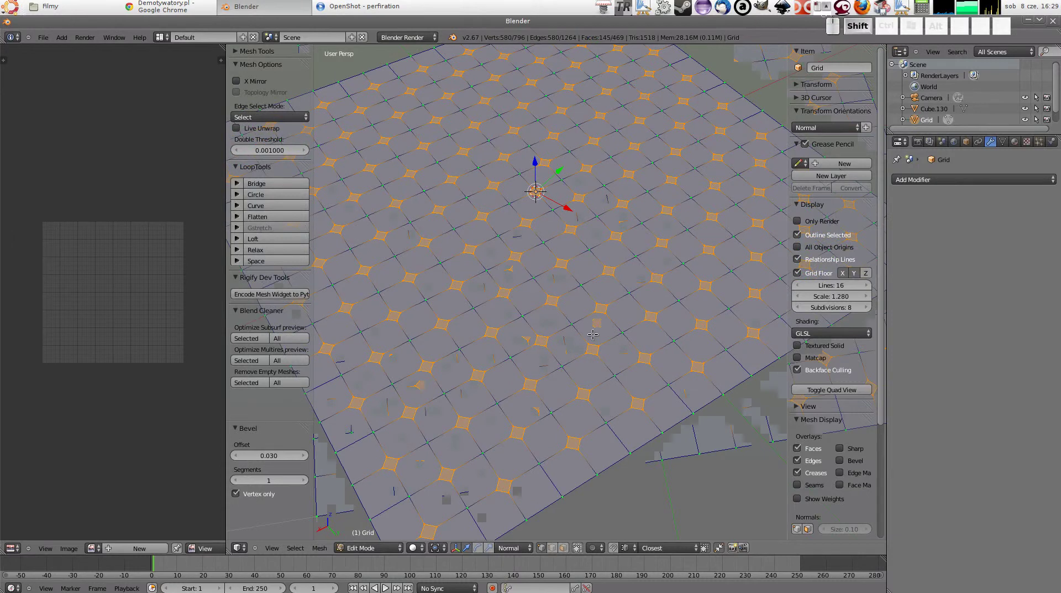
In face mode, subdivide the diamond faces and round them with LoopTools Circle.
key(ctrl+Tab)
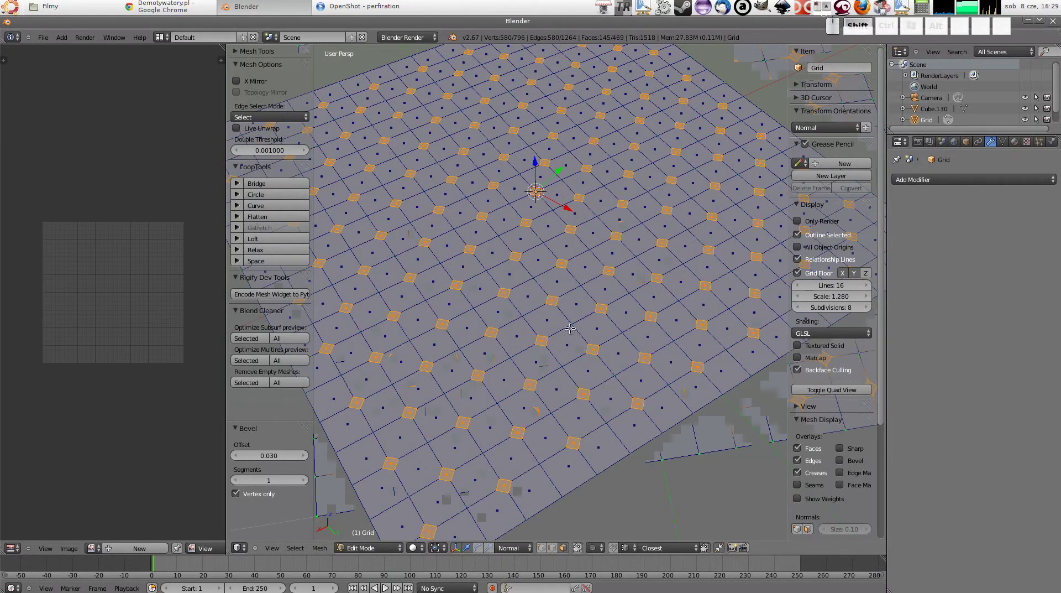
middle_drag(599, 343, 566, 339)
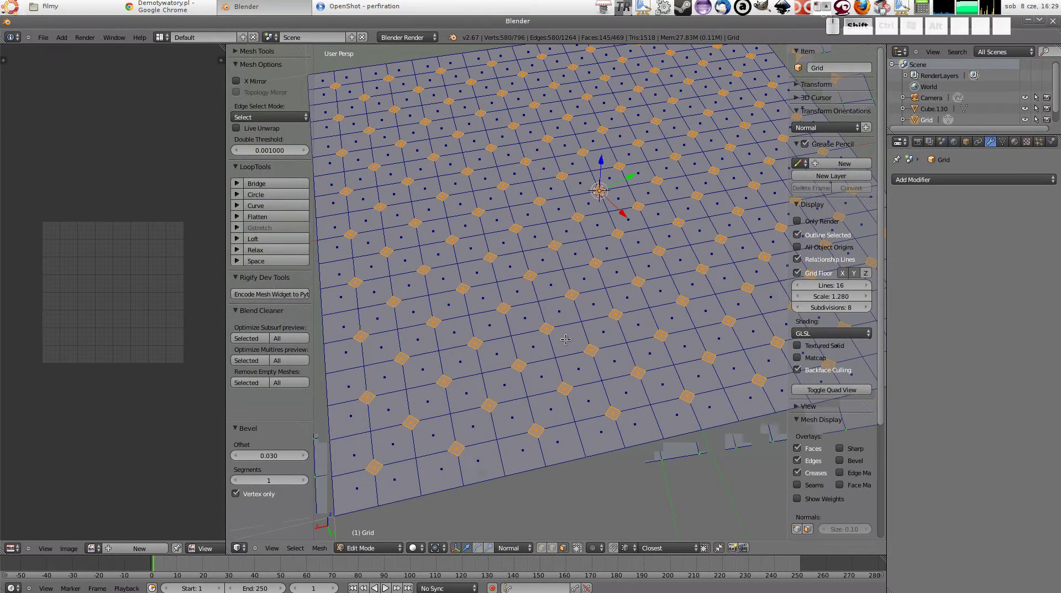
key(w)
click(565, 339)
scroll(555, 285, up, 2)
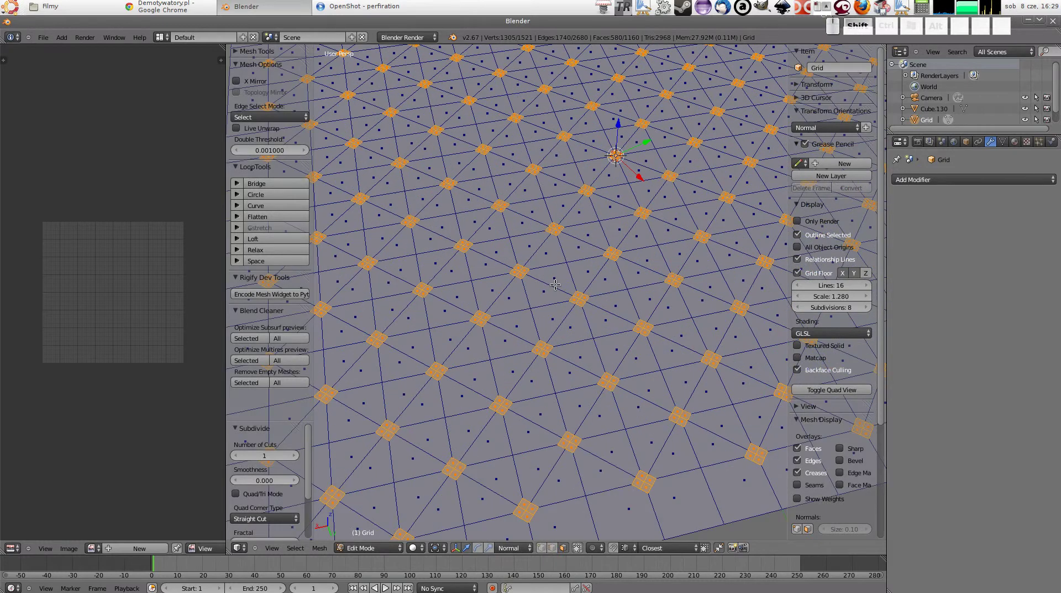
click(277, 195)
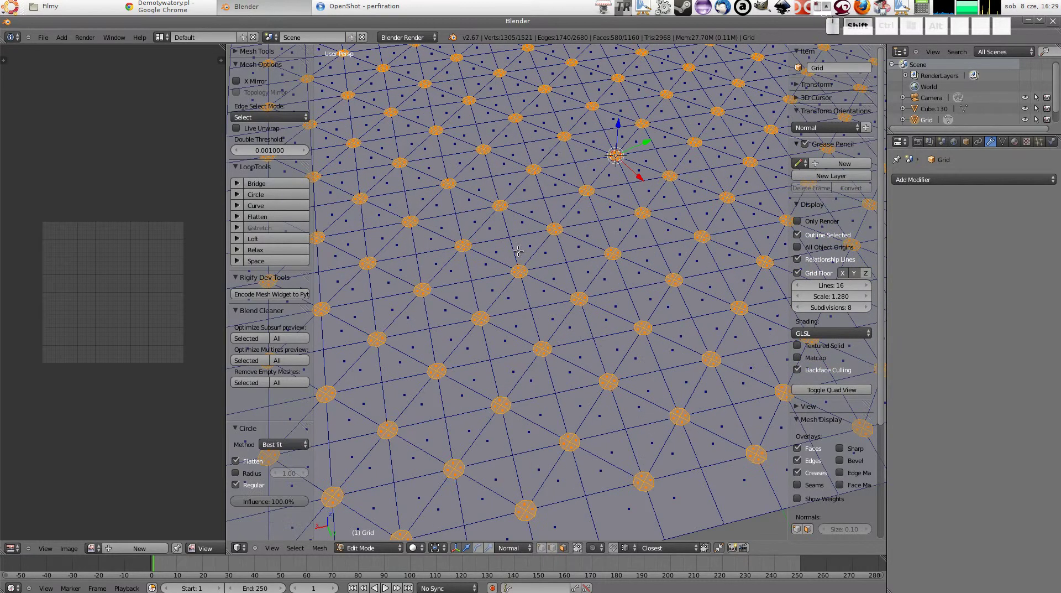
Inset the round faces at thickness 0.00746, toggling Select Outer on and back off.
scroll(518, 251, up, 2)
scroll(718, 334, up, 2)
key(i)
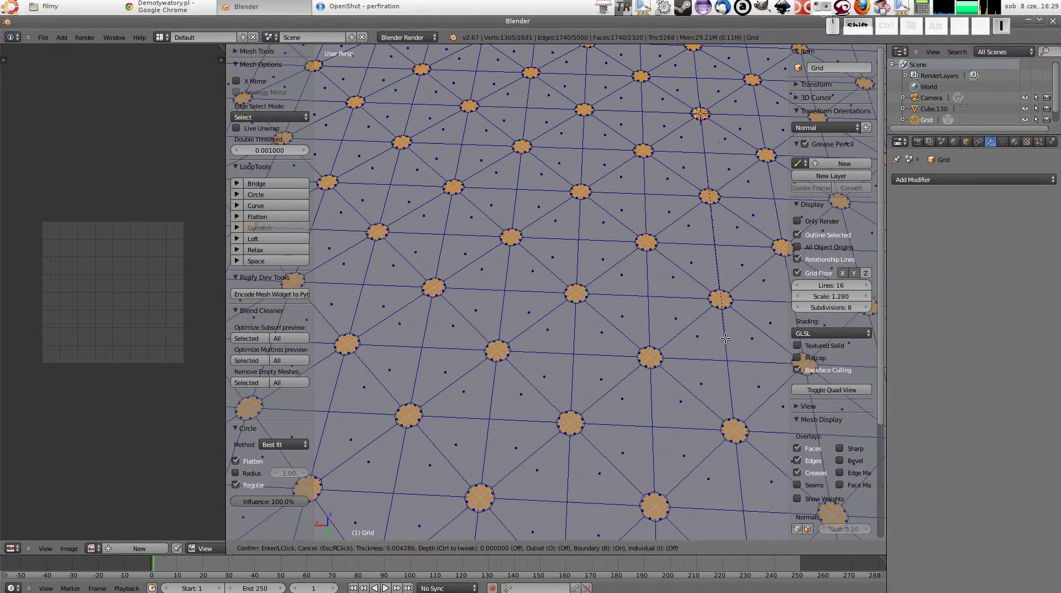
click(679, 364)
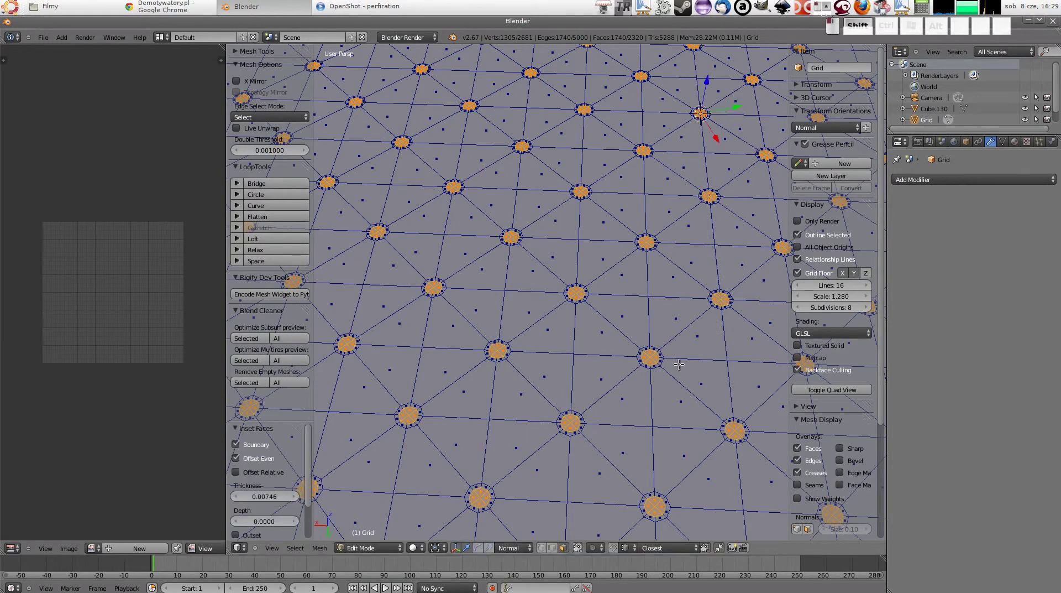
scroll(619, 288, up, 2)
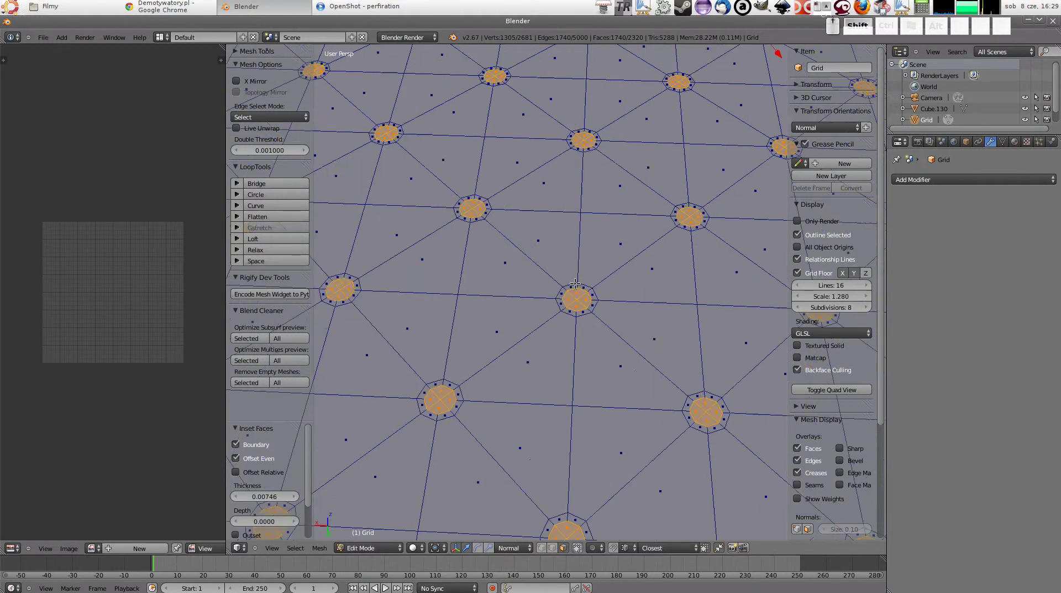
scroll(533, 327, up, 2)
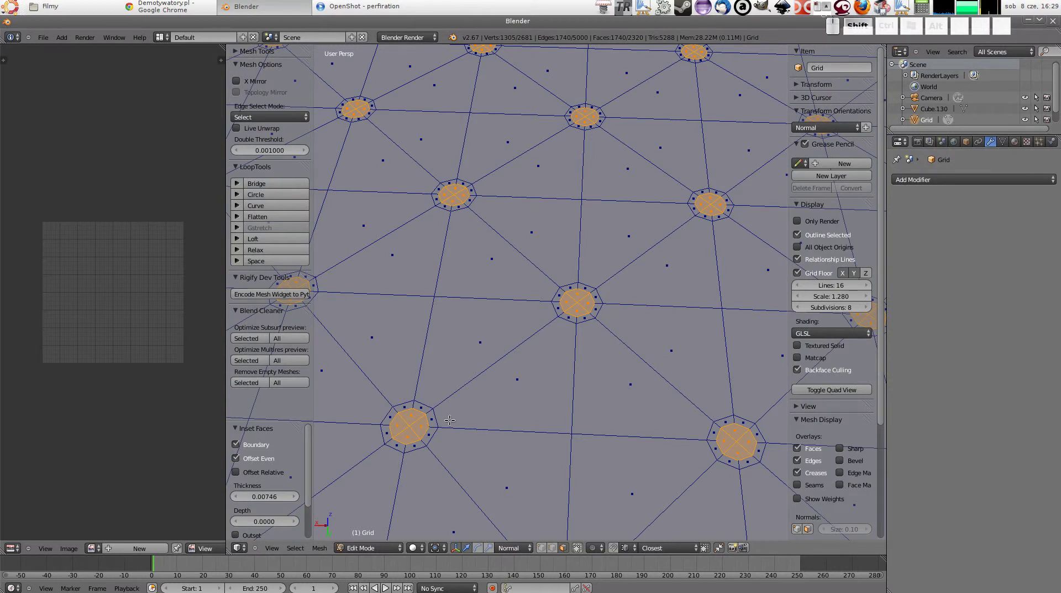
scroll(278, 485, down, 2)
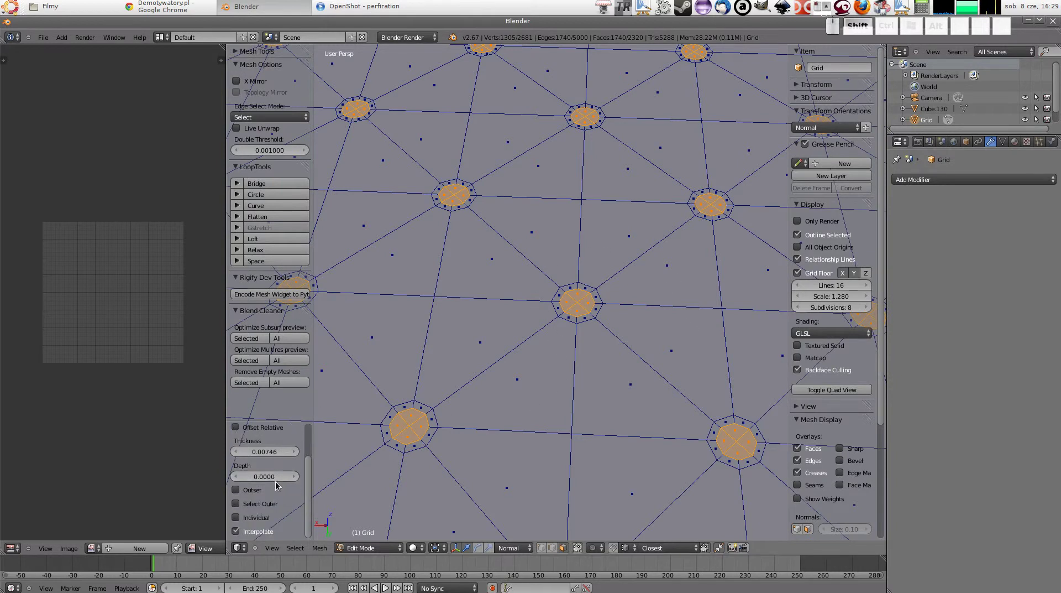
click(236, 504)
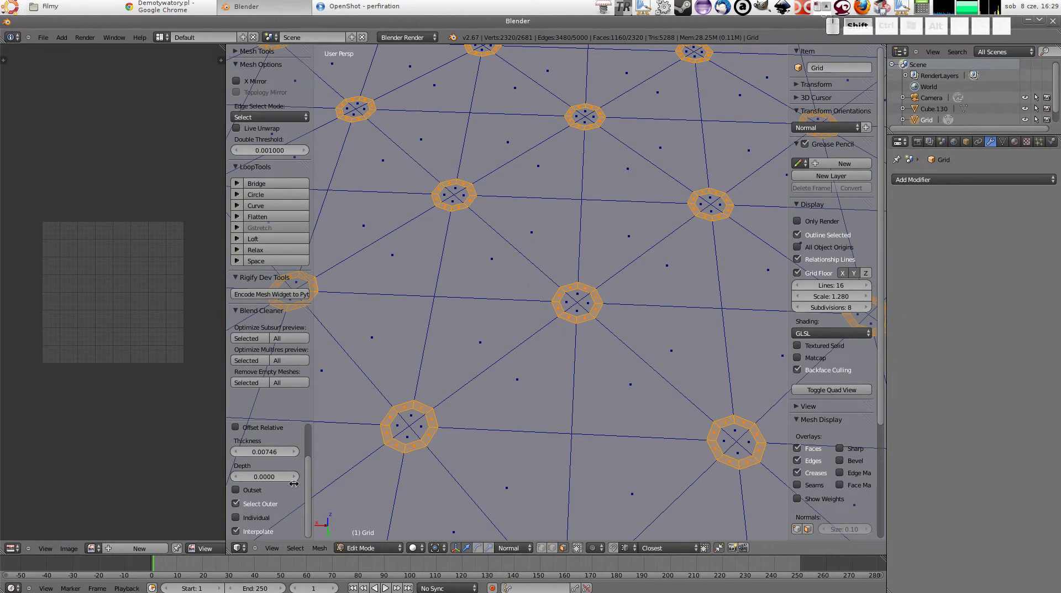
click(236, 503)
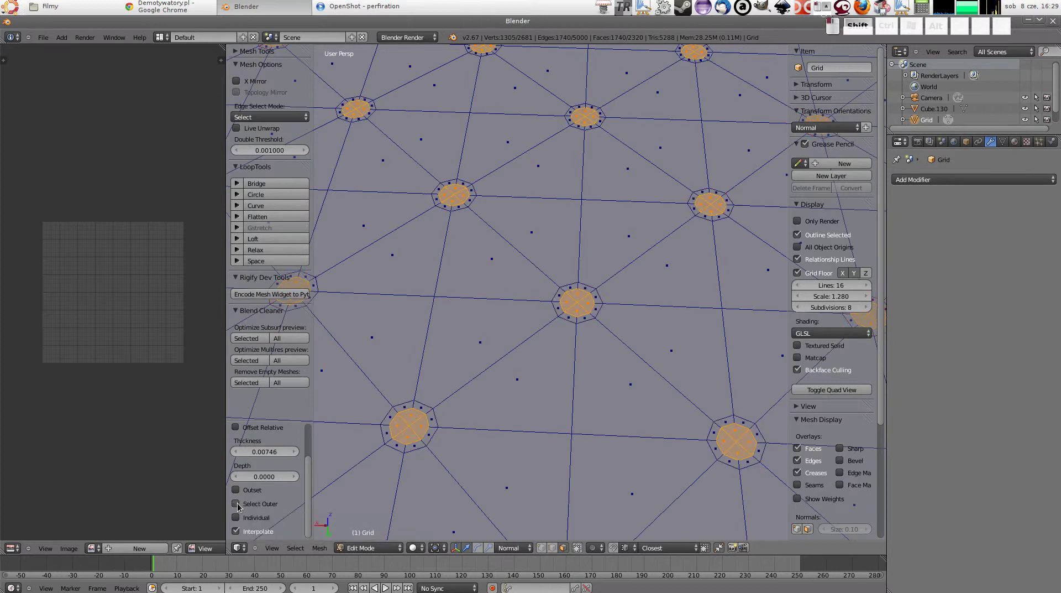
scroll(518, 346, down, 2)
middle_drag(518, 346, 604, 313)
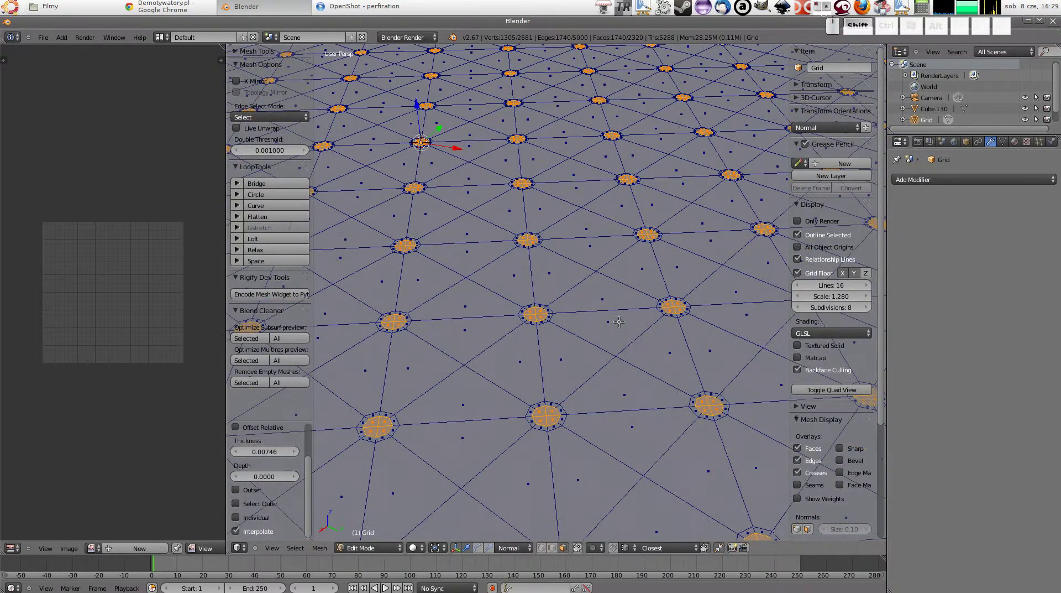
scroll(638, 247, down, 3)
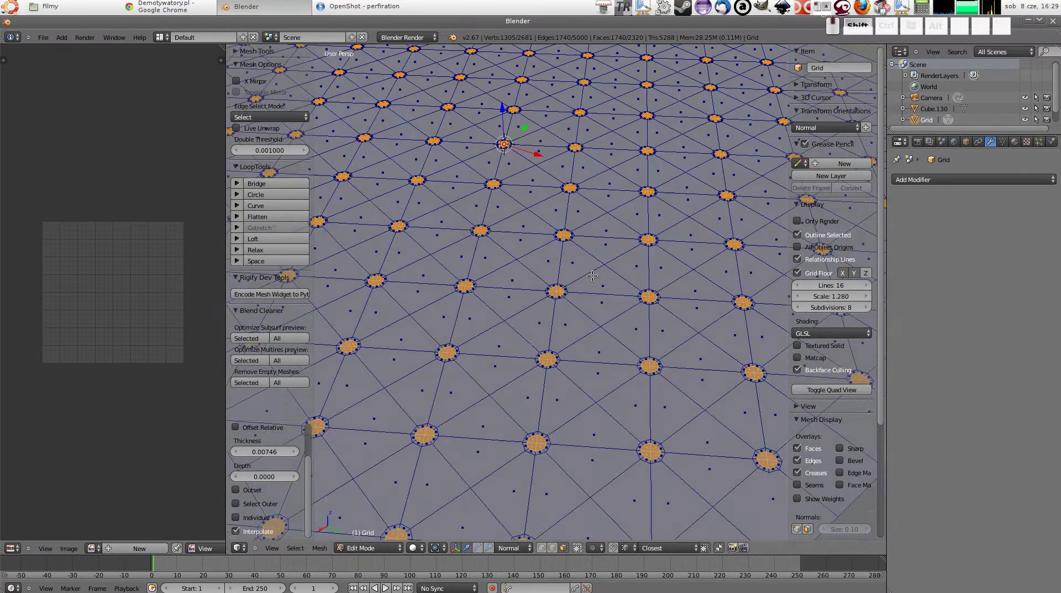
mouse_move(638, 247)
middle_down()
mouse_move(508, 210)
mouse_move(553, 216)
middle_up()
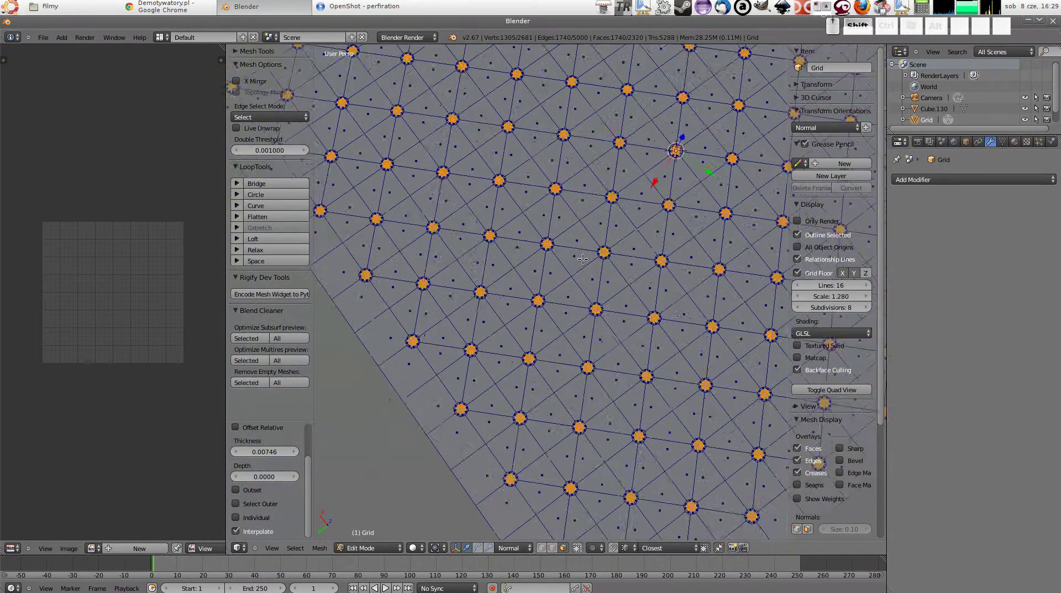
Select all vertices sharing a picked vertex's number of adjacent faces.
scroll(553, 216, up, 3)
click(584, 211)
click(582, 208)
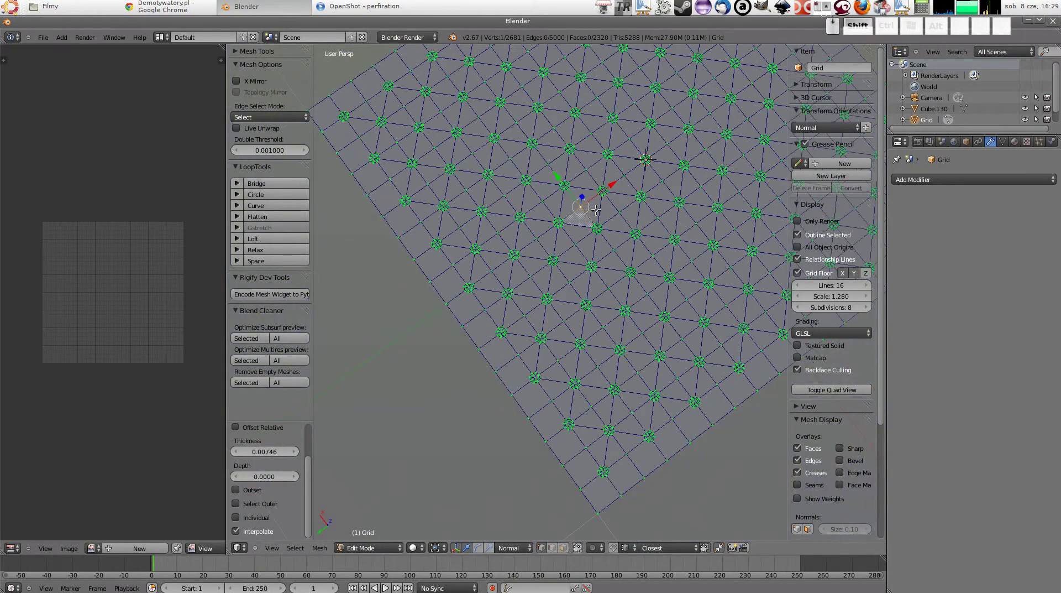
scroll(608, 221, down, 3)
key(shift+g)
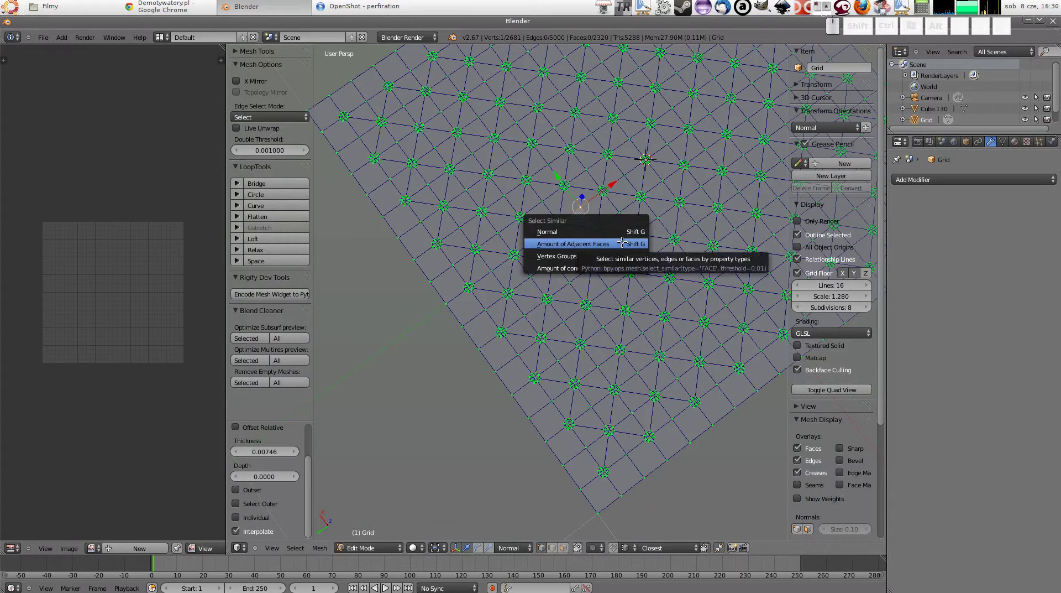
click(623, 244)
scroll(622, 247, up, 4)
middle_drag(622, 247, 634, 262)
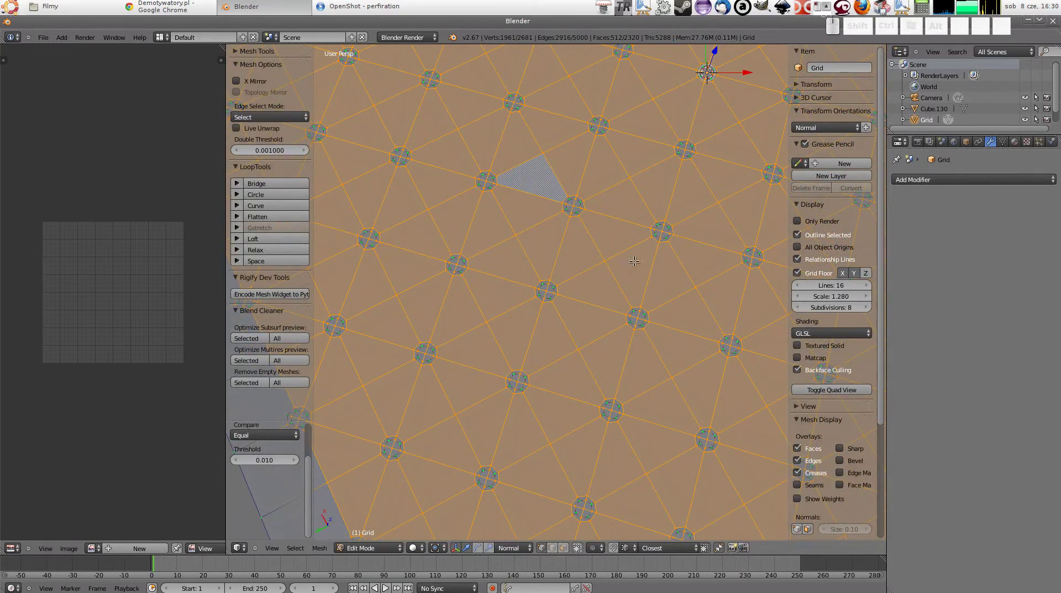
Select all vertices with a picked vertex's count of connecting edges, then shrink the selection.
click(606, 258)
scroll(606, 258, down, 2)
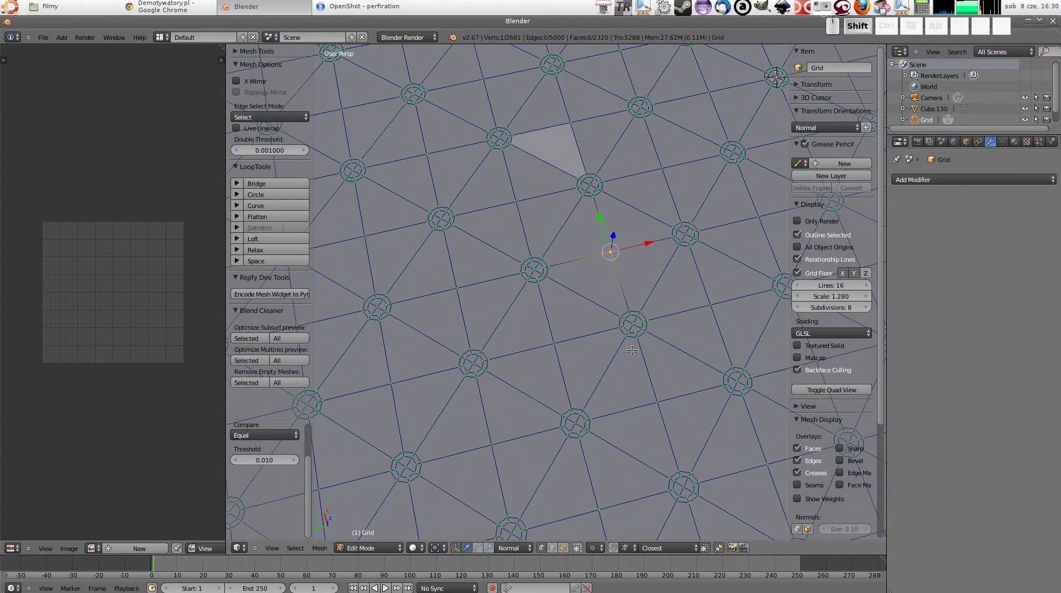
scroll(573, 316, down, 2)
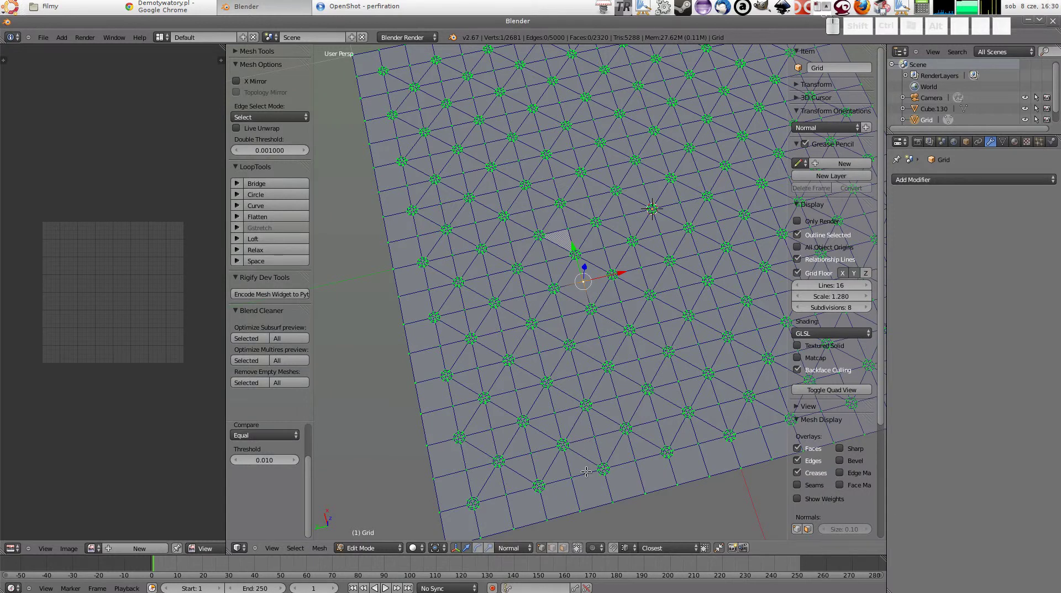
key(KP_4)
key(KP_4)
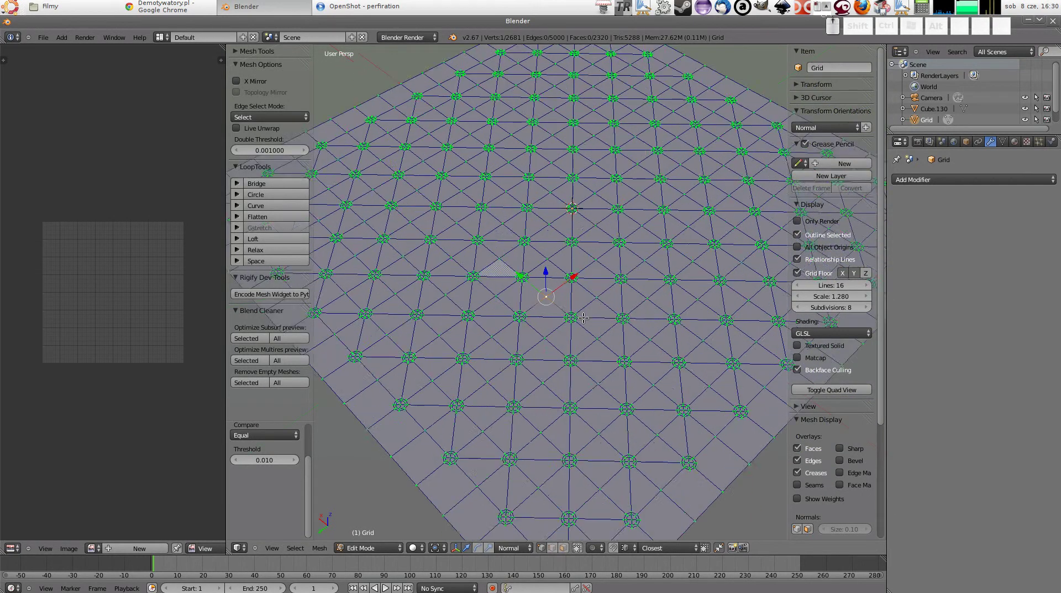
key(KP_4)
key(shift+g)
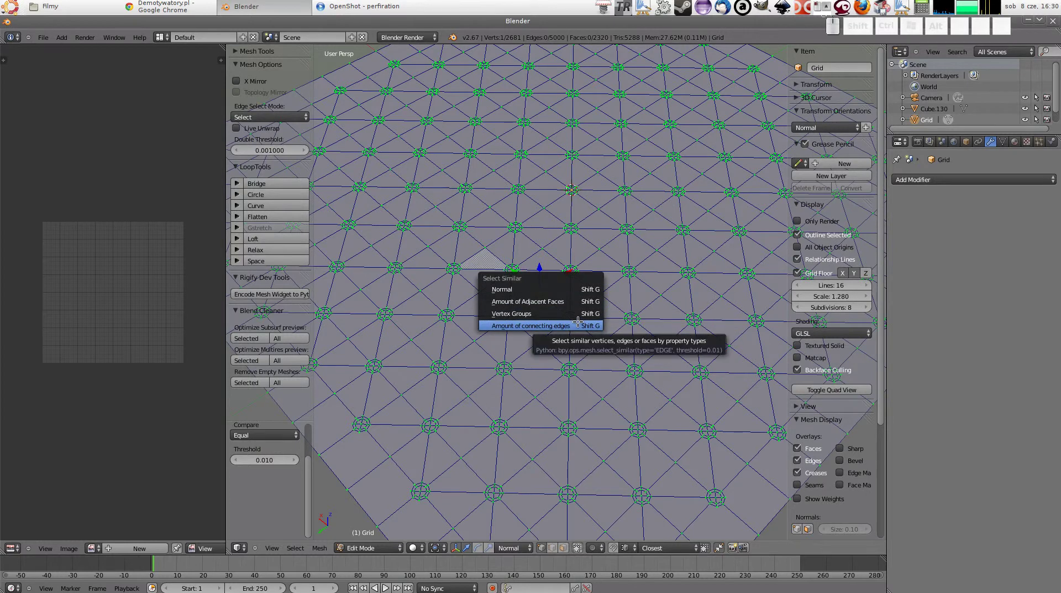
click(577, 325)
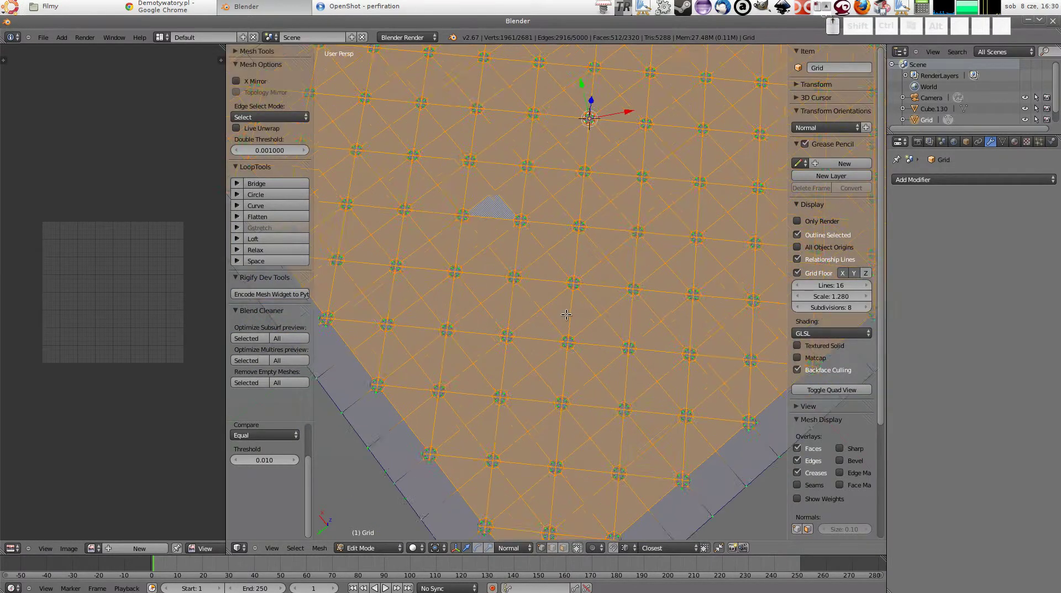
key(ctrl+KP_Subtract)
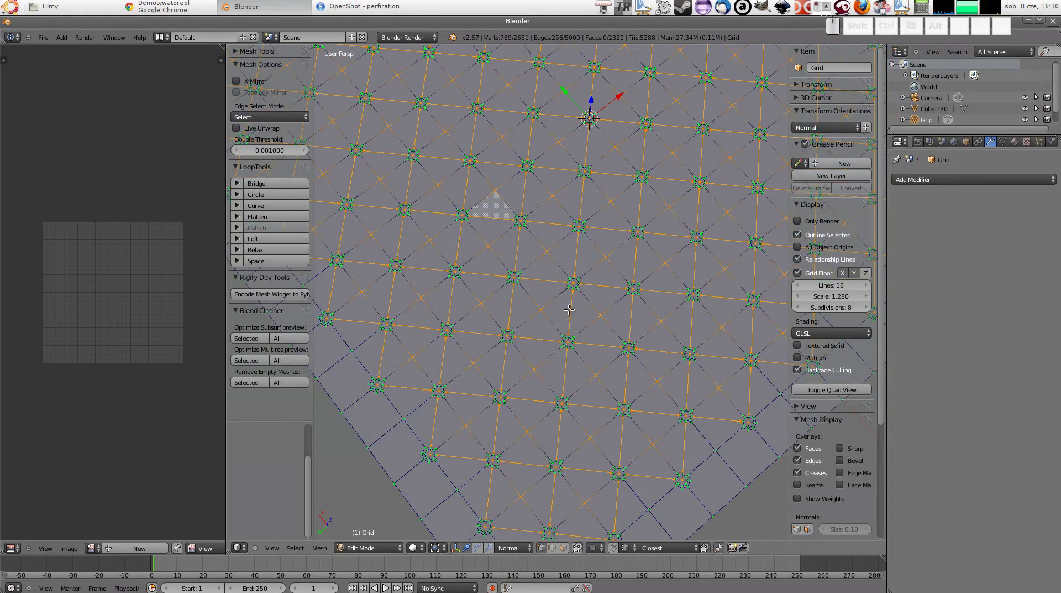
Test single-vertex picks, then undo back to the round node-face selection.
scroll(543, 266, up, 3)
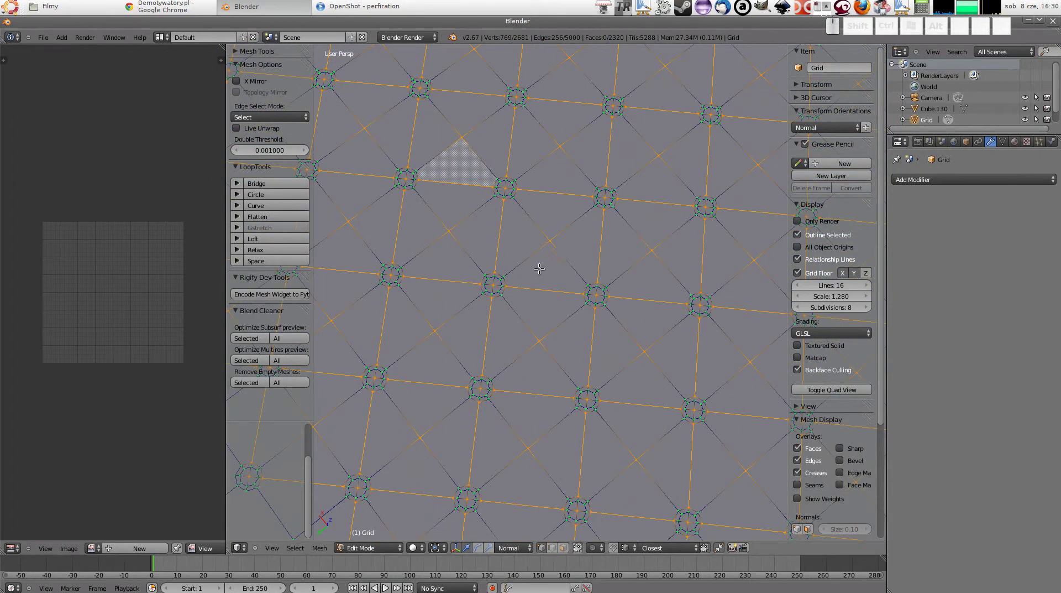
right_click(545, 257)
middle_drag(569, 253, 507, 264)
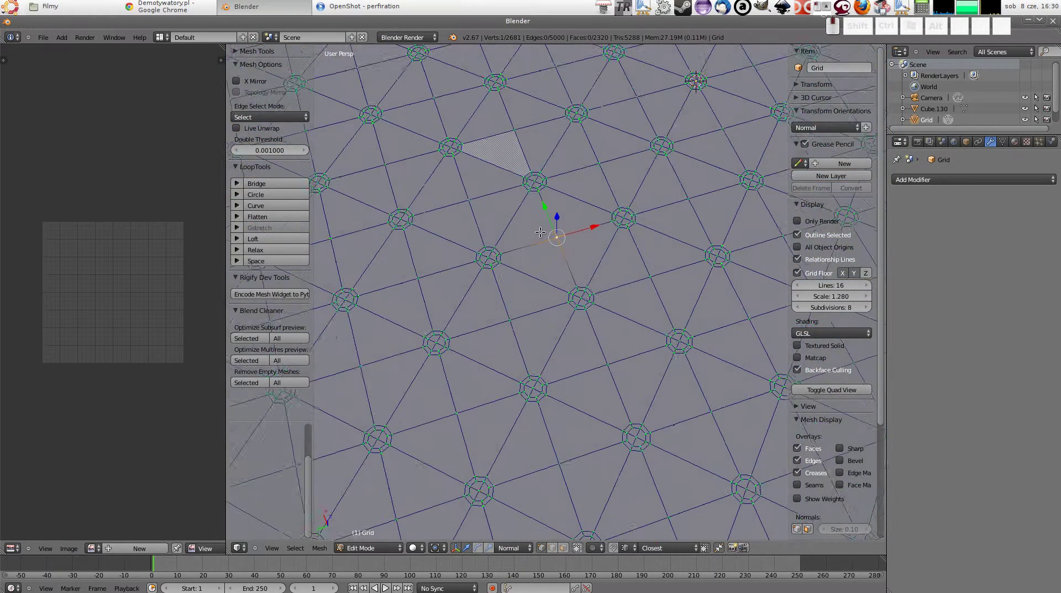
right_click(500, 258)
key(ctrl+z)
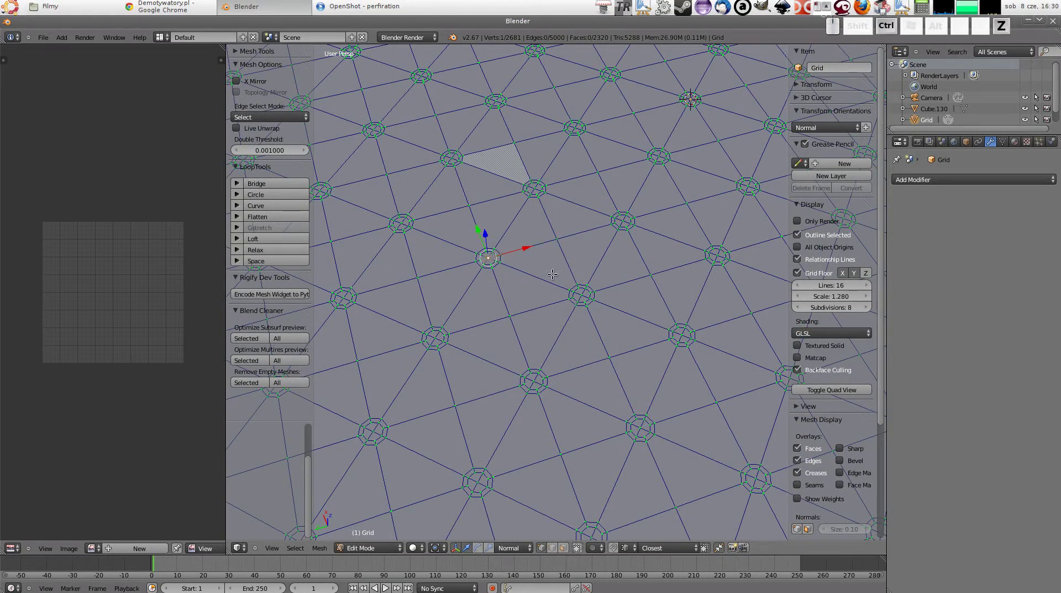
key(ctrl+z)
key(ctrl+z)
key(ctrl+z)
key(ctrl+z)
key(ctrl+z)
key(ctrl+z)
Delete the round node faces to open holes, then select similar vertices across the grid.
key(ctrl+alt+z)
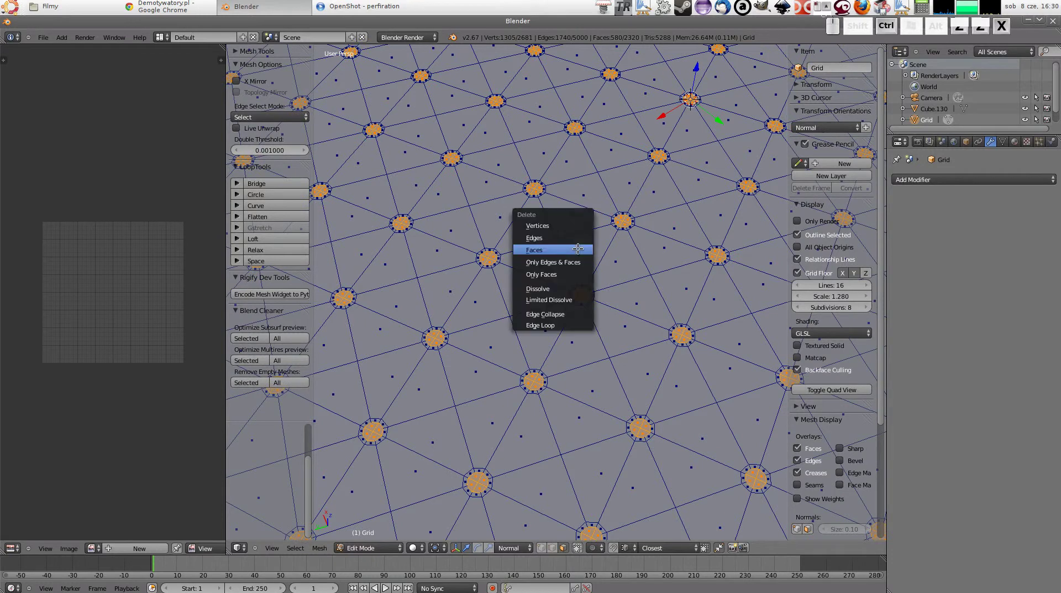
click(570, 240)
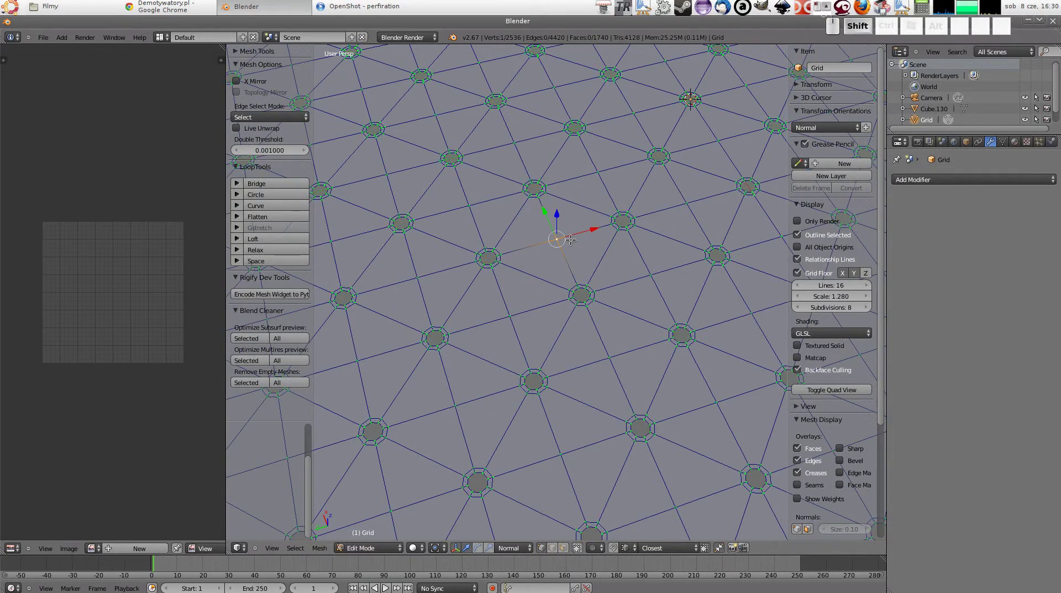
key(shift+g)
click(565, 212)
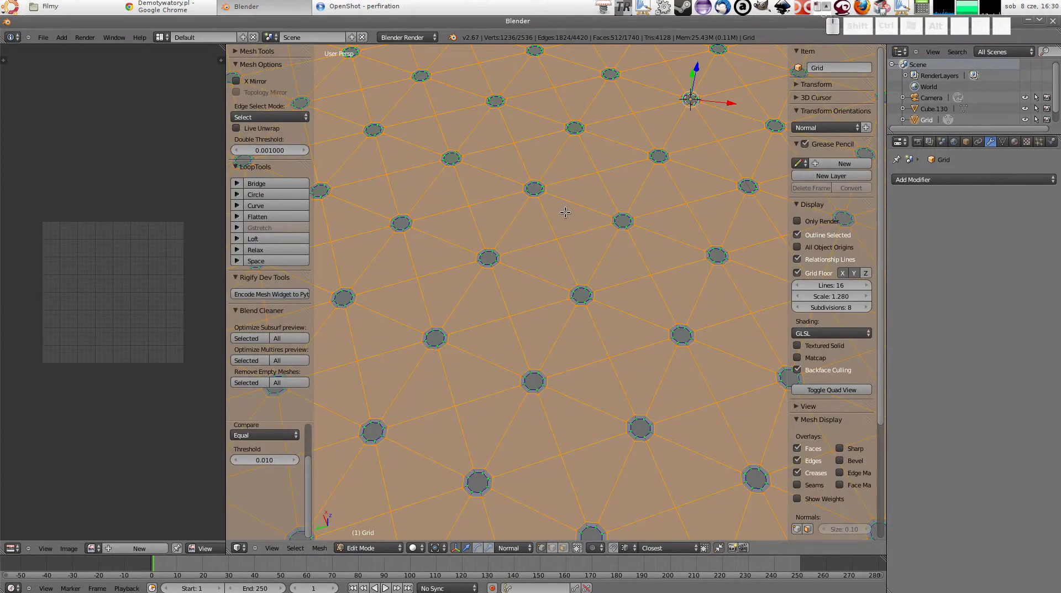
scroll(565, 212, down, 3)
middle_drag(604, 241, 628, 237)
scroll(606, 247, up, 3)
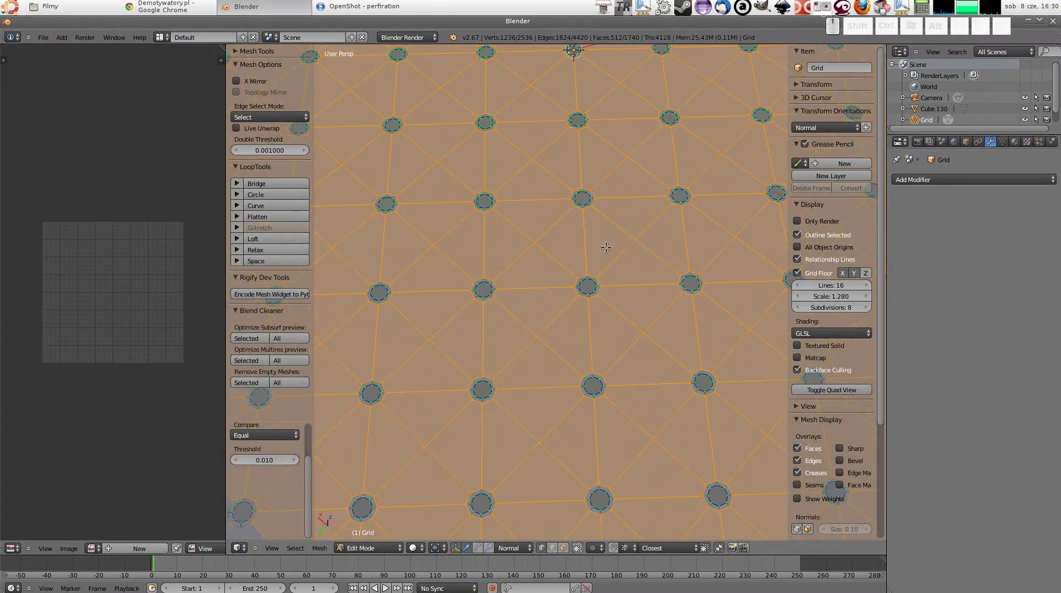
Narrow the selection to only the vertices where each cell's diagonals cross.
key(ctrl+z)
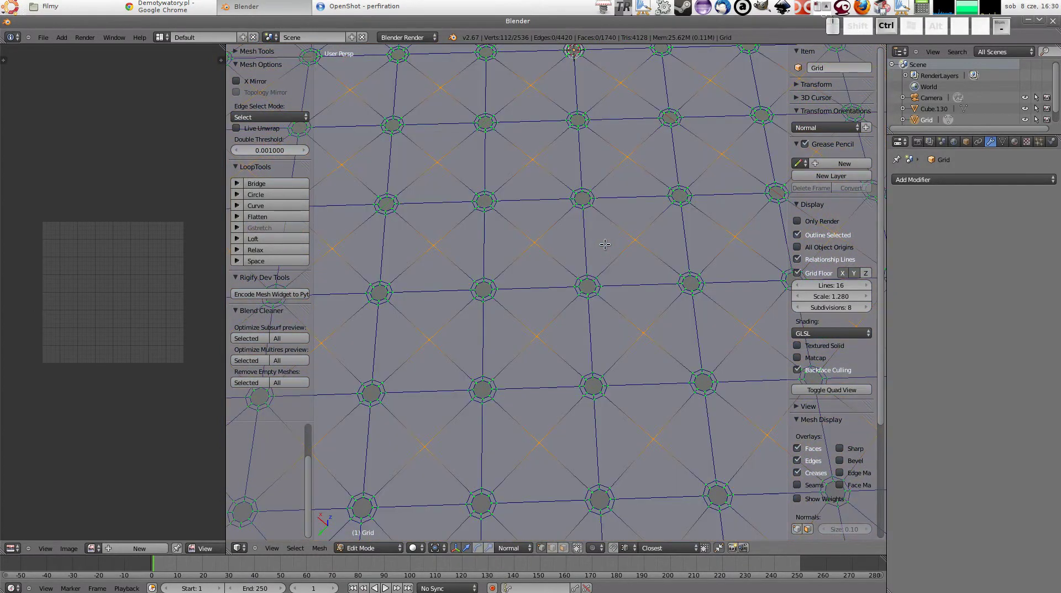
middle_drag(634, 216, 639, 180)
key(ctrl+KP_Add)
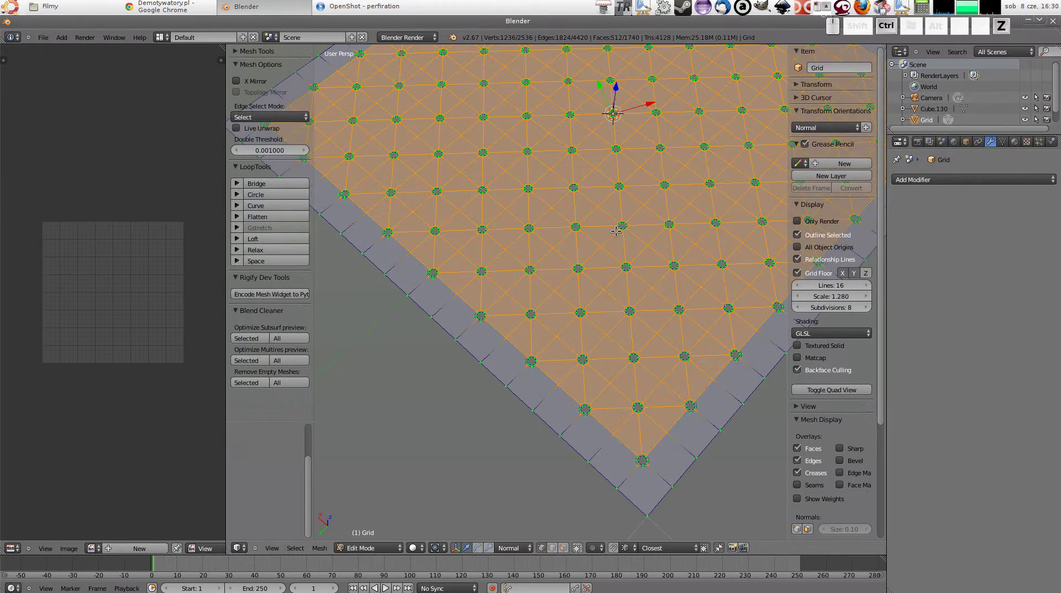
key(ctrl+z)
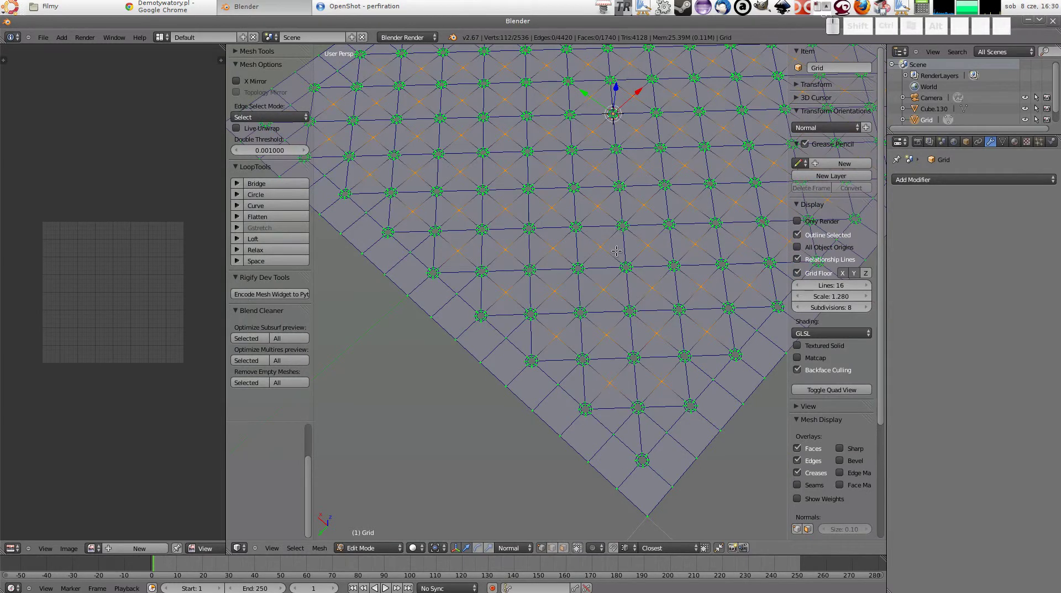
key(ctrl+b)
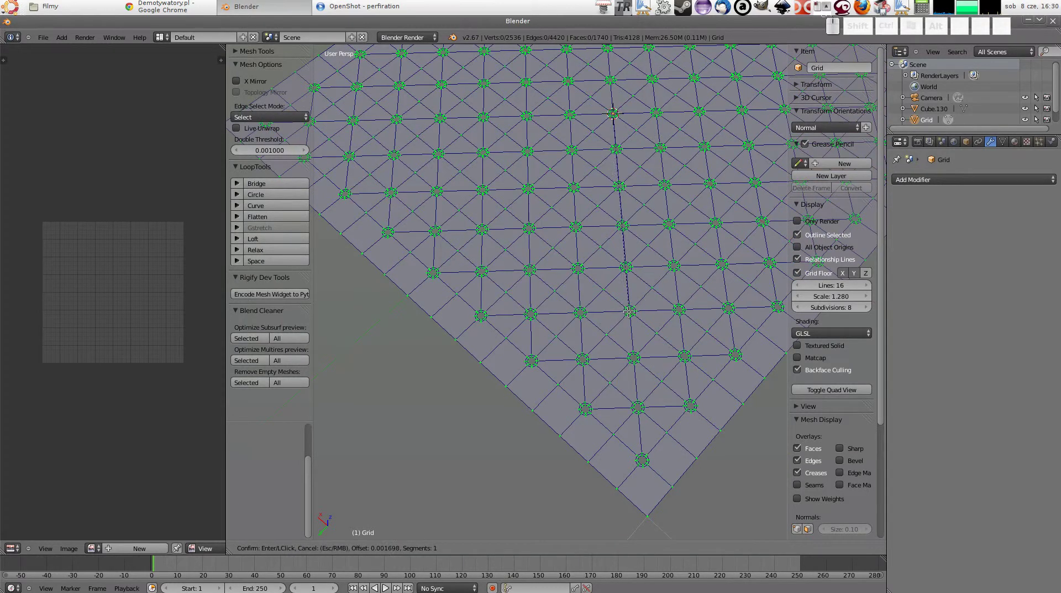
Make the bevel Vertex only with offset 1.000, turning each cell into a large square.
click(259, 449)
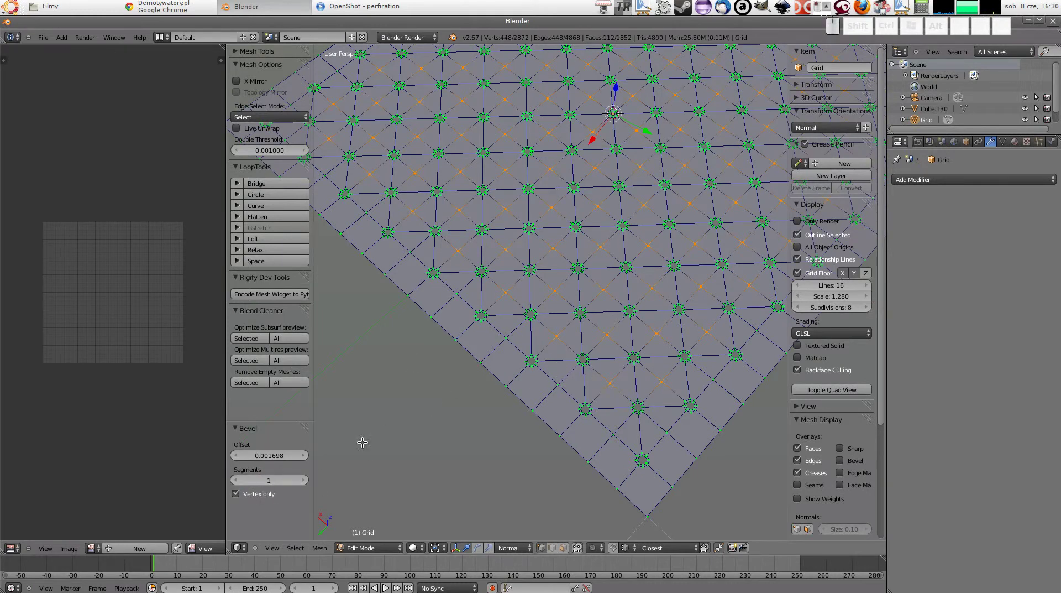
drag(269, 455, 502, 307)
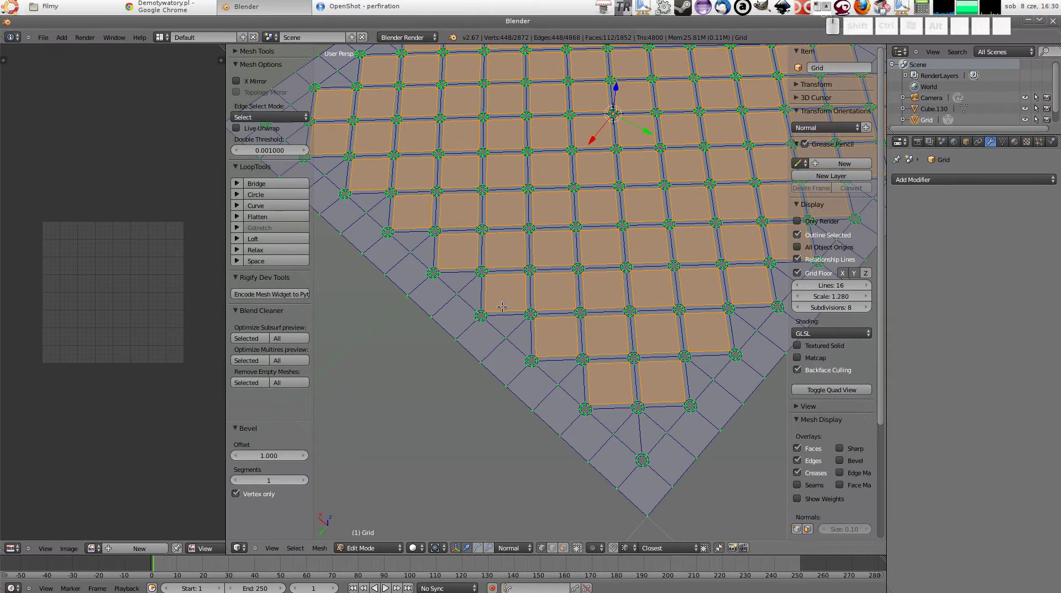
middle_drag(502, 306, 571, 228)
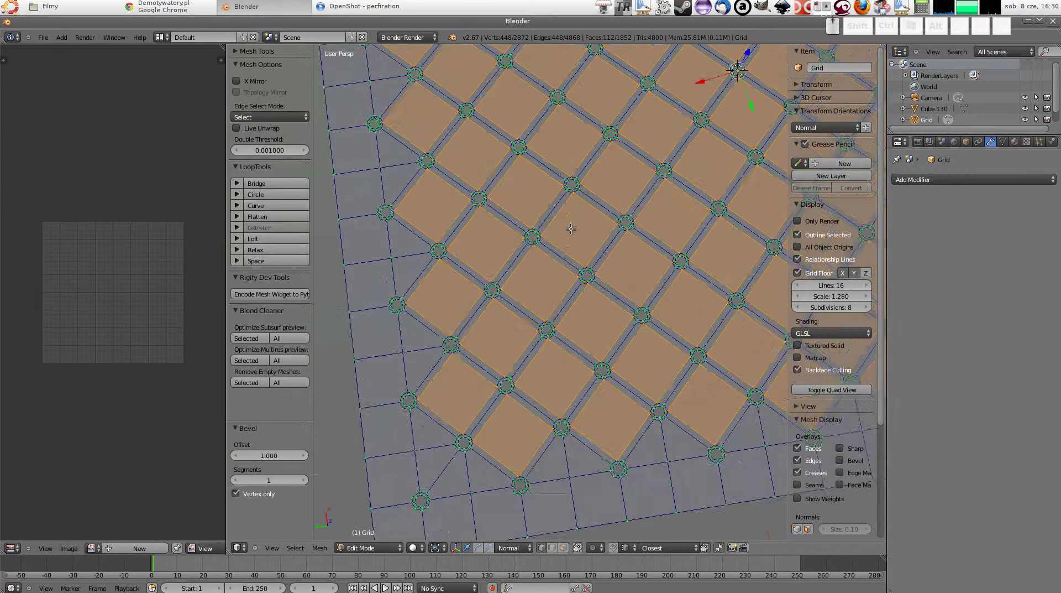
scroll(572, 229, up, 2)
scroll(603, 243, up, 2)
scroll(653, 268, up, 2)
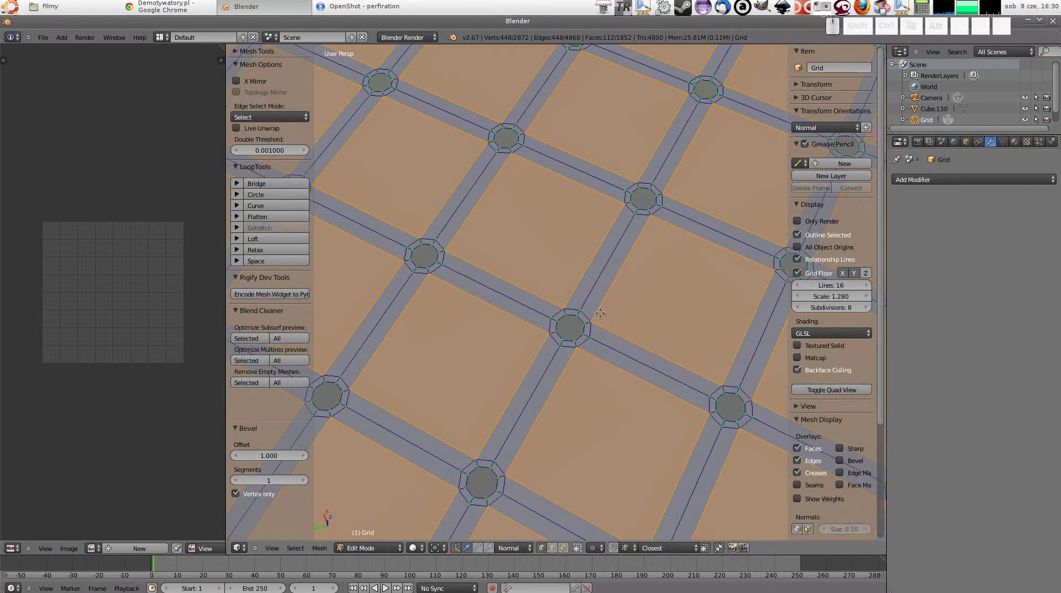
scroll(600, 313, up, 4)
scroll(594, 315, up, 1)
scroll(587, 321, down, 5)
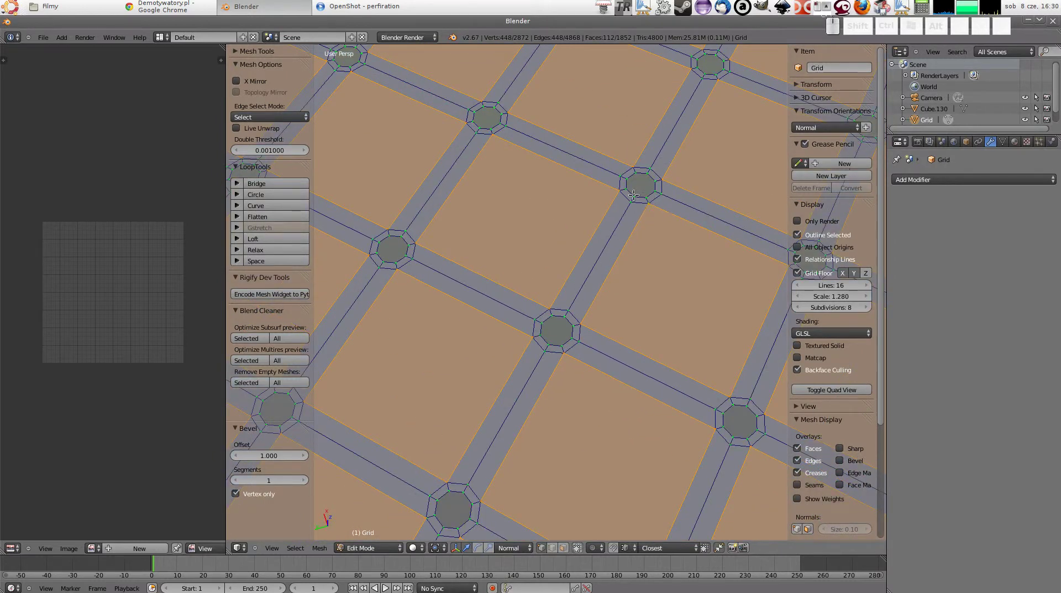
Select the whole mesh and Remove Doubles, merging 448 duplicate vertices.
middle_drag(634, 194, 670, 235)
key(a)
key(a)
key(w)
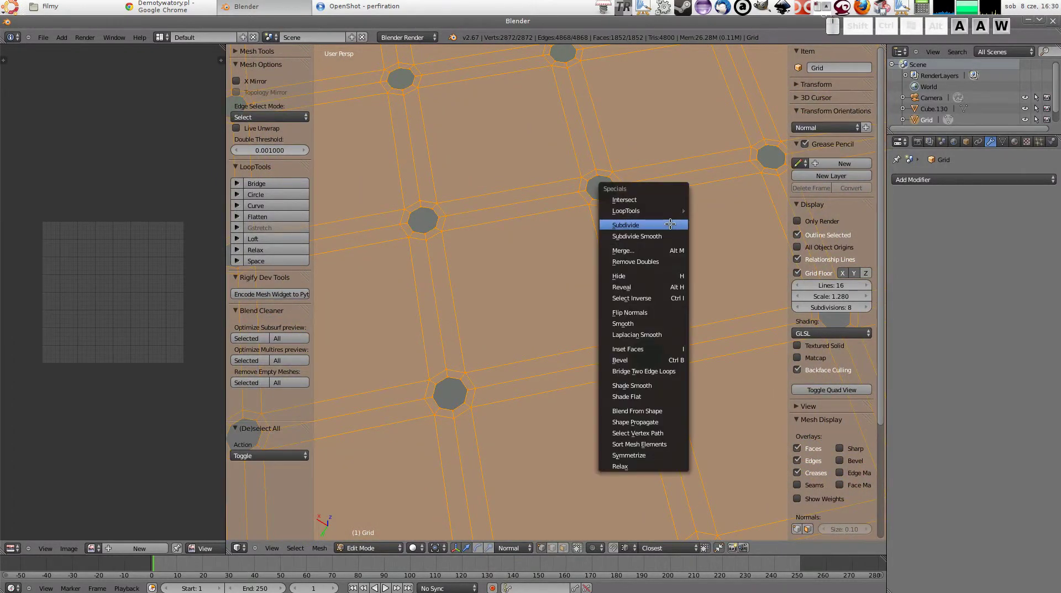
click(670, 261)
scroll(600, 236, down, 5)
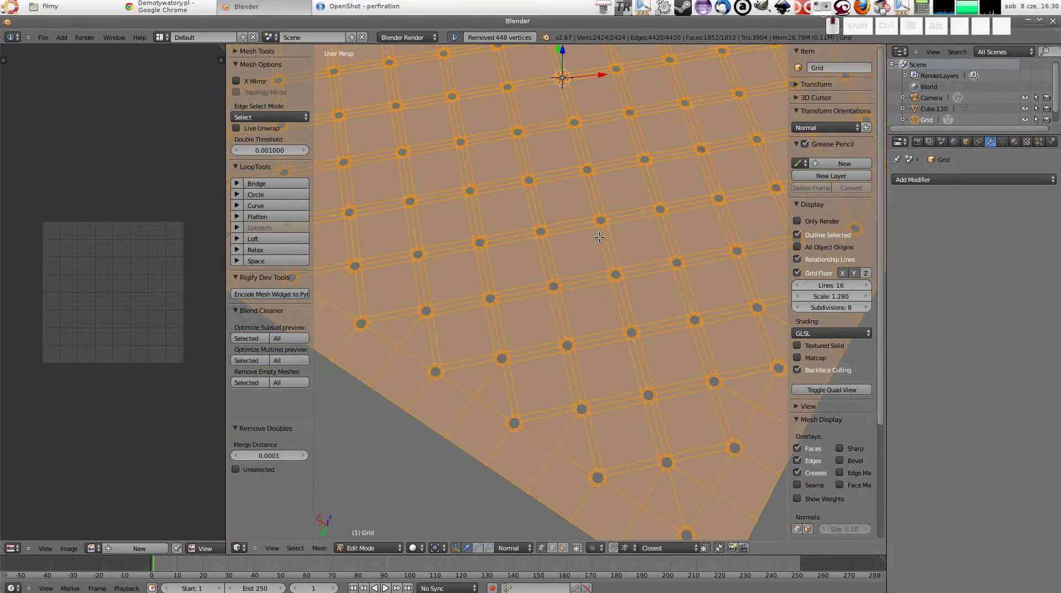
middle_drag(600, 236, 537, 211)
middle_drag(569, 325, 575, 331)
scroll(562, 334, up, 5)
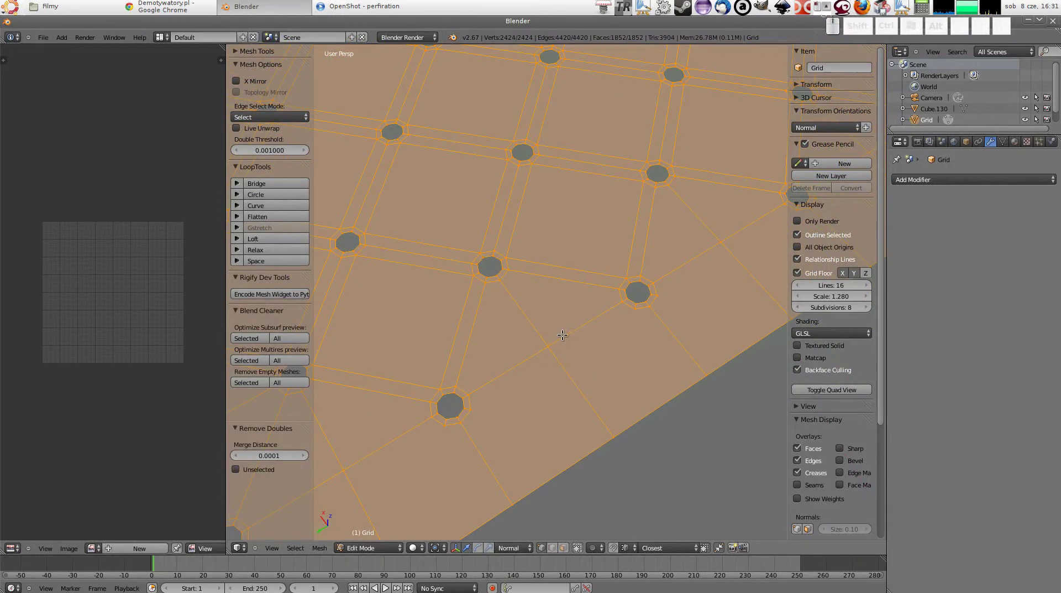
In face select mode, pick three sample faces along the grid's outer border.
key(a)
key(a)
key(ctrl+Tab)
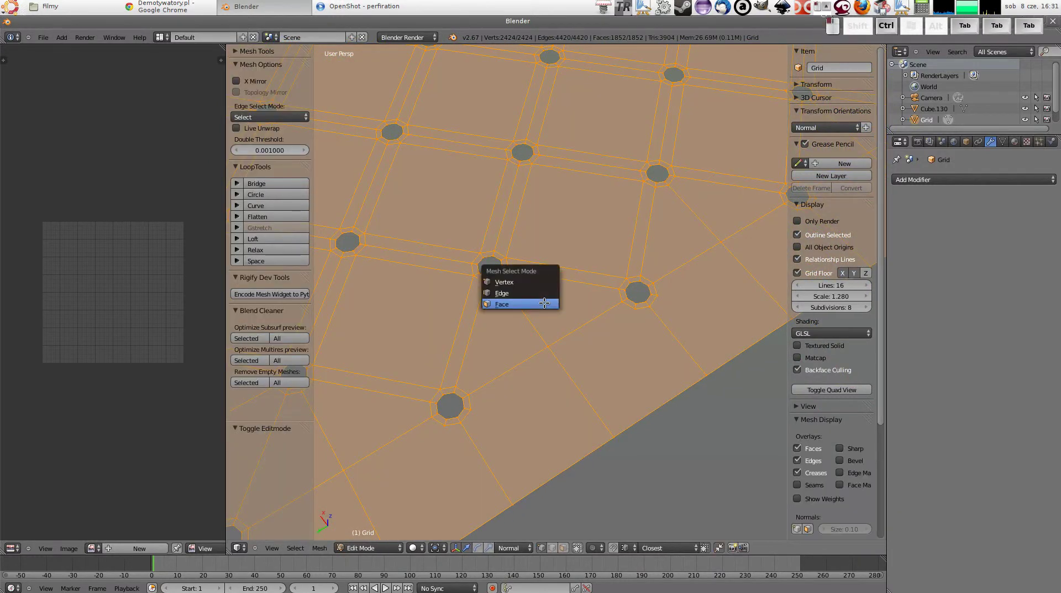
click(551, 303)
right_click(552, 301)
scroll(551, 301, down, 3)
shift+right_click(596, 313)
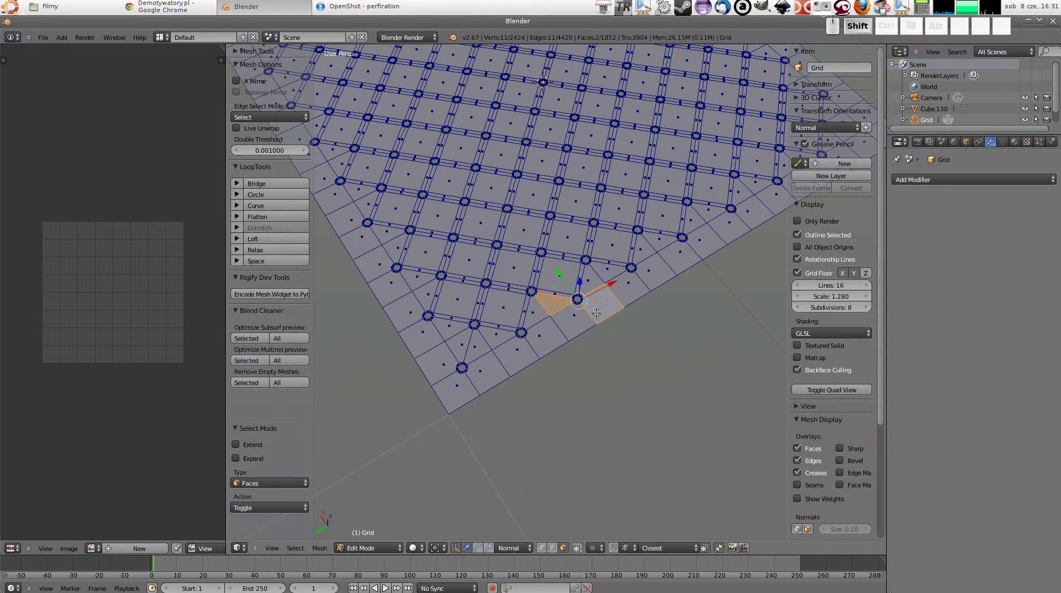
shift+right_click(472, 391)
scroll(537, 313, up, 1)
scroll(537, 314, up, 2)
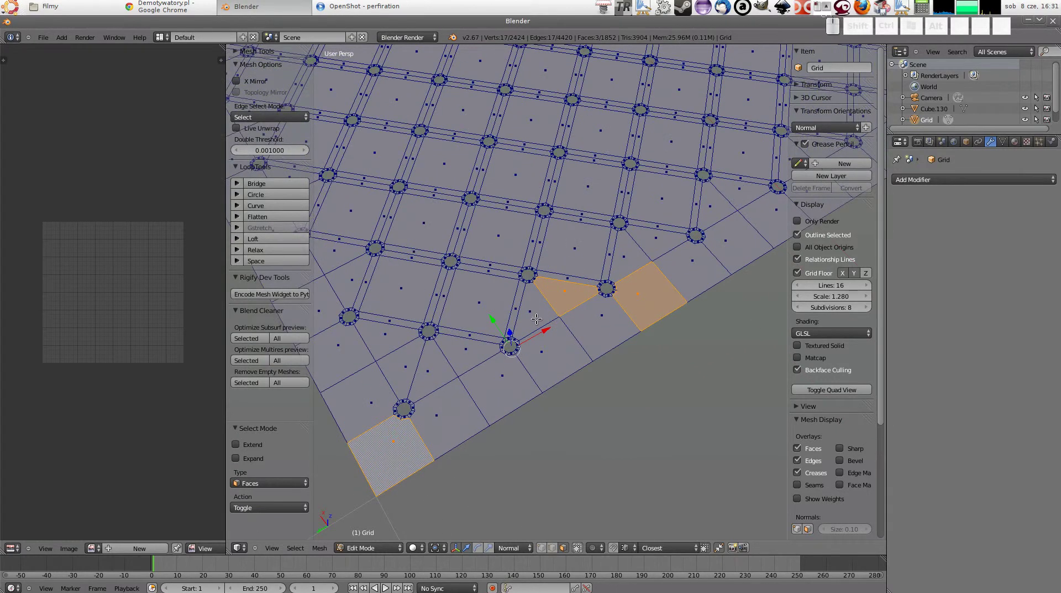
Select faces with matching side counts, triangulate them, rejoin as quads, then pick one border edge.
key(shift+g)
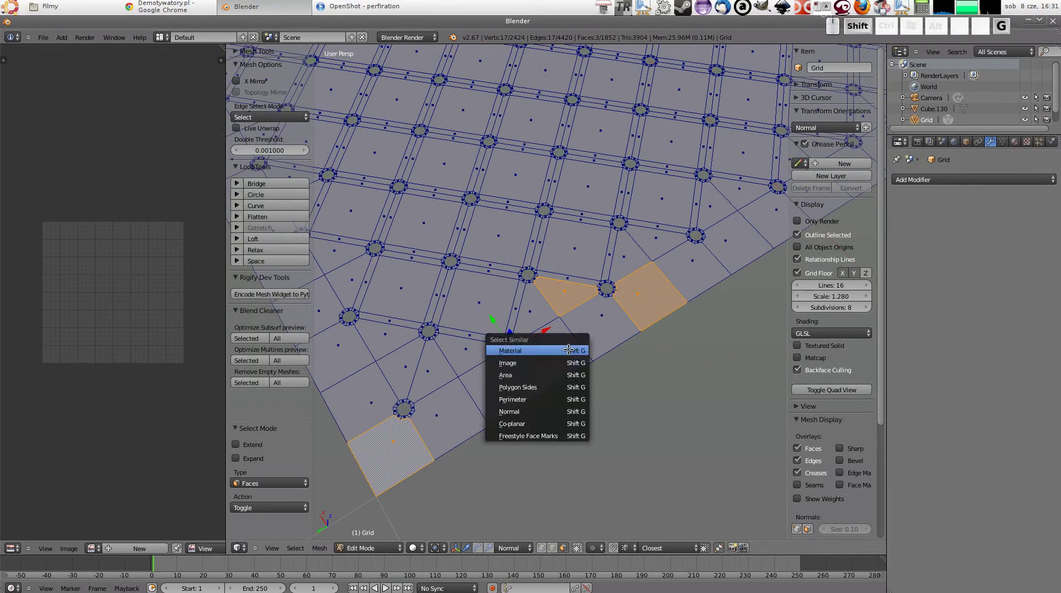
click(556, 387)
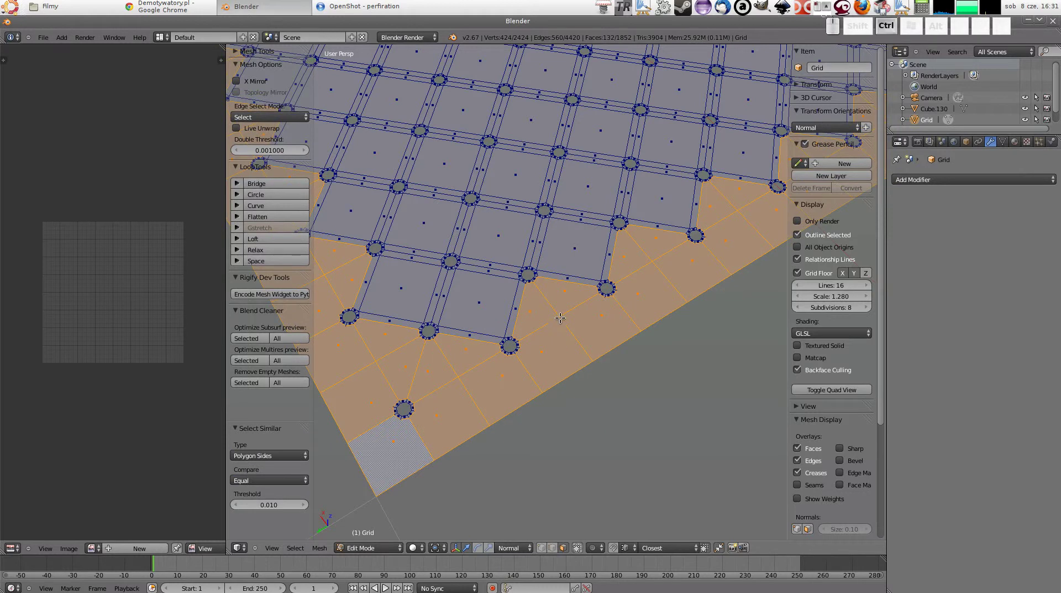
key(ctrl+t)
key(alt+j)
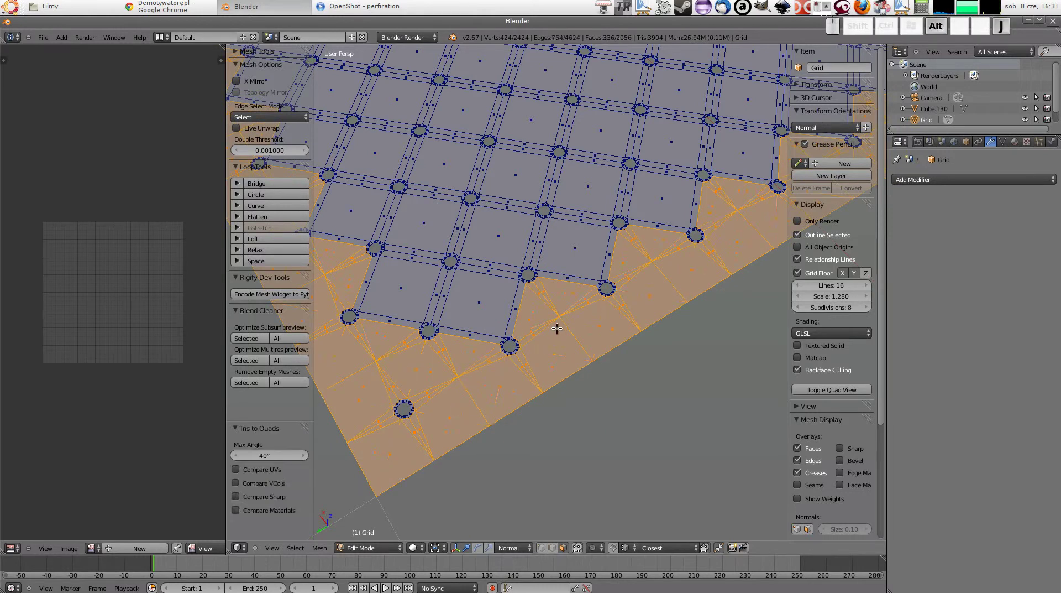
scroll(596, 296, up, 2)
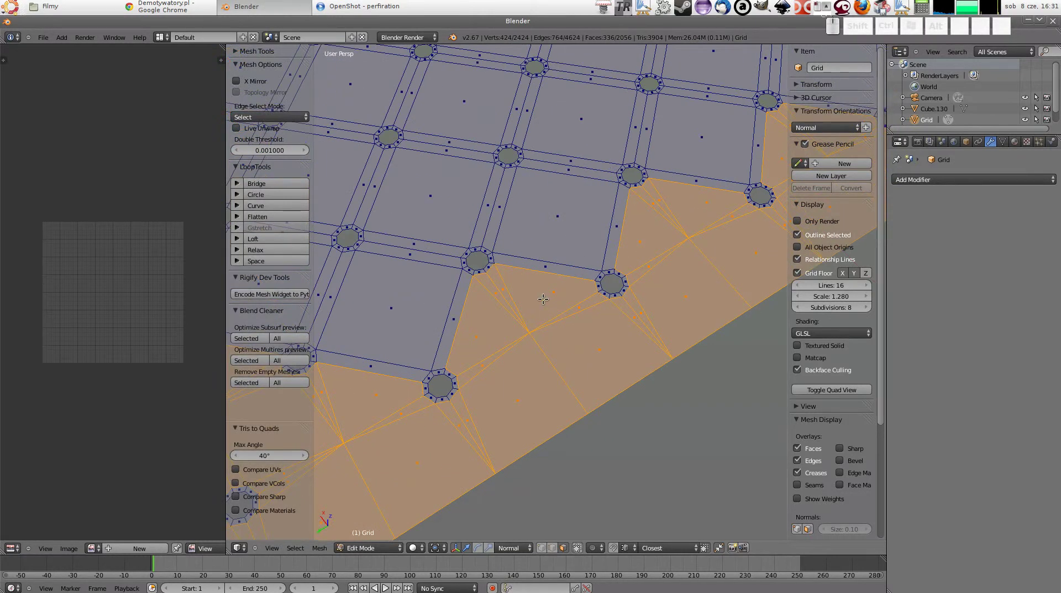
mouse_move(553, 294)
middle_down()
mouse_move(512, 300)
mouse_move(521, 294)
middle_up()
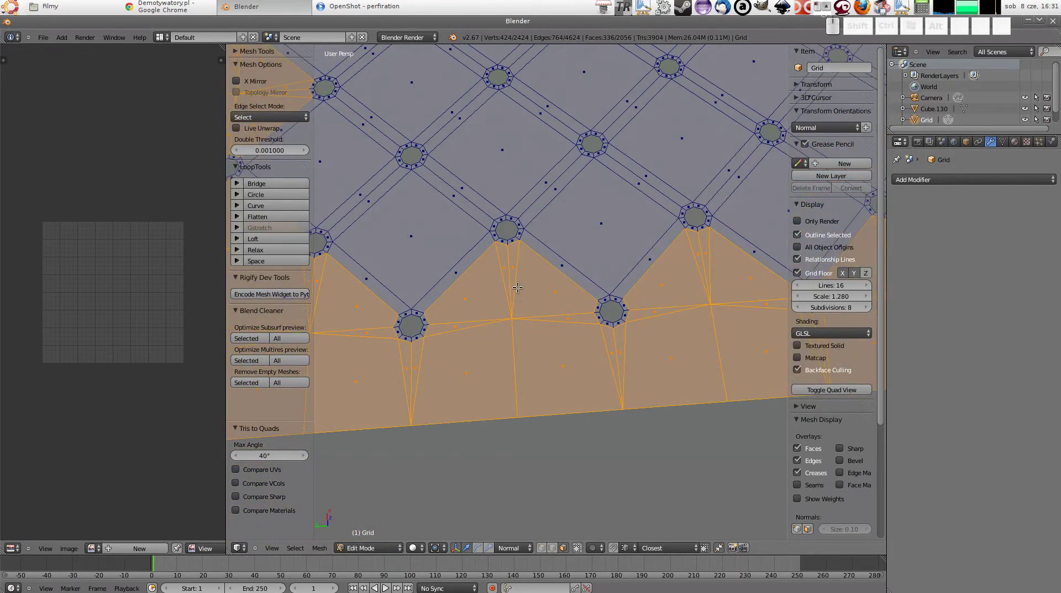
right_click(517, 285)
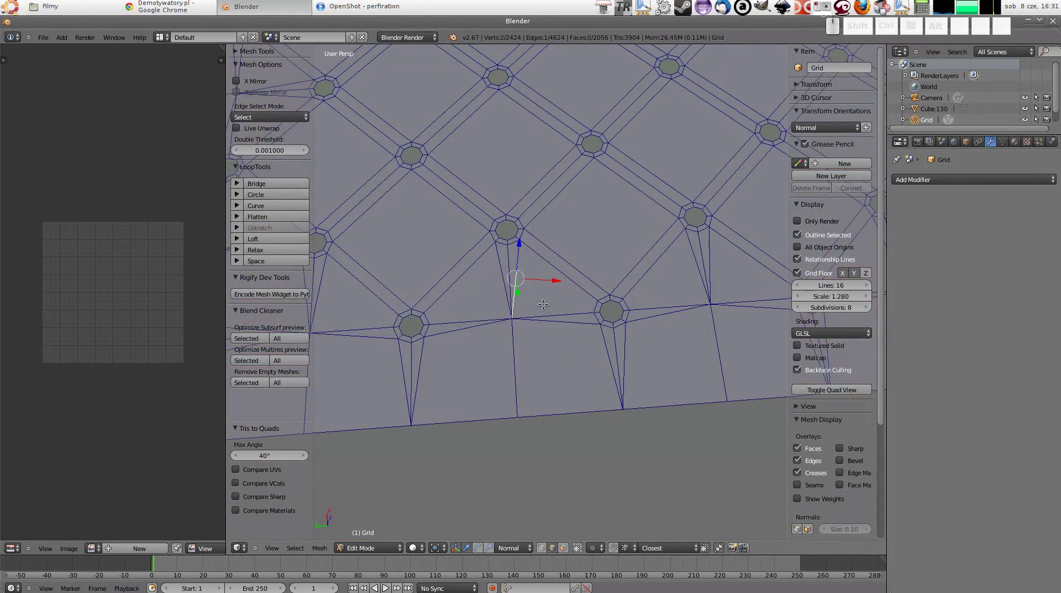
Select all border diagonals running in one direction and rotate them clockwise.
key(ctrl+e)
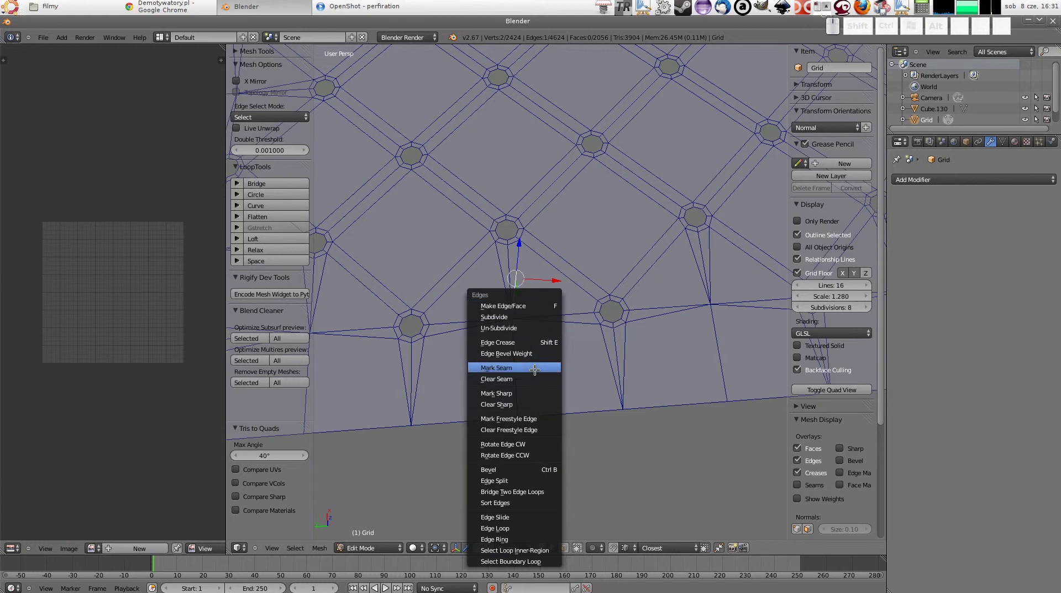
scroll(560, 358, down, 3)
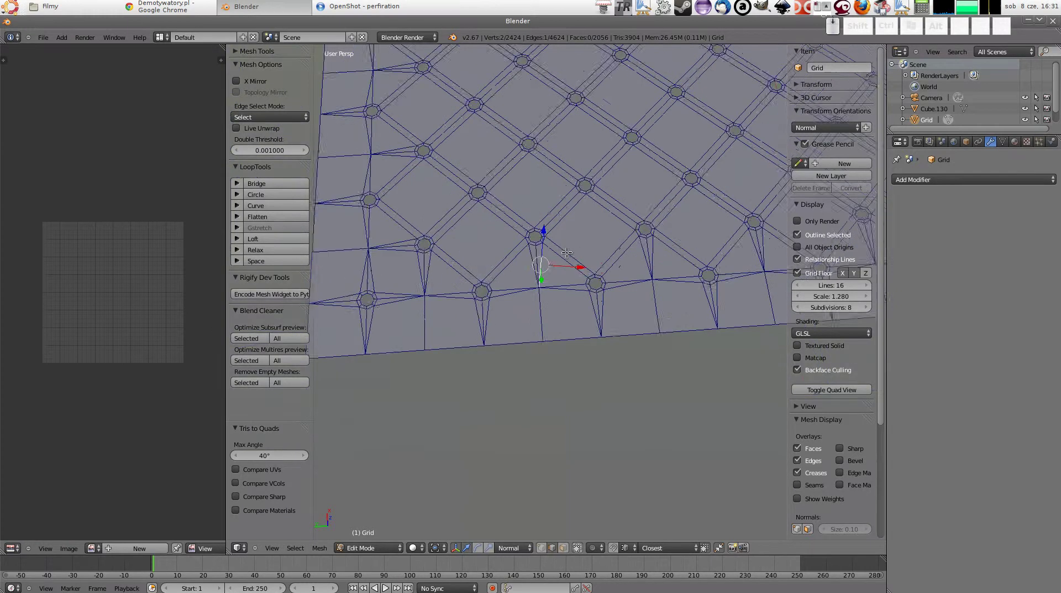
middle_drag(560, 358, 543, 306)
key(ctrl+e)
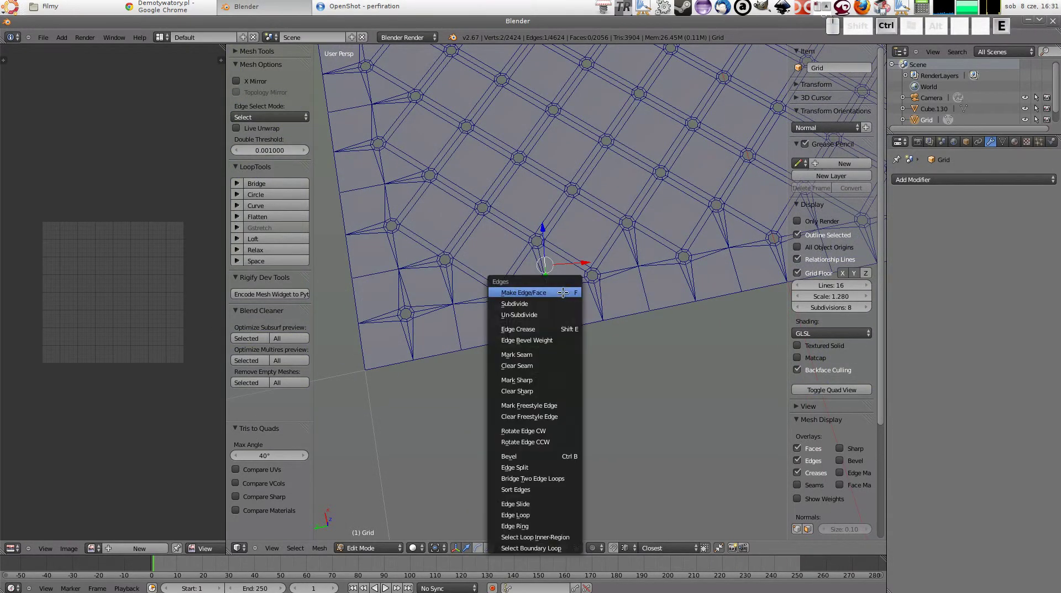
key(shift+g)
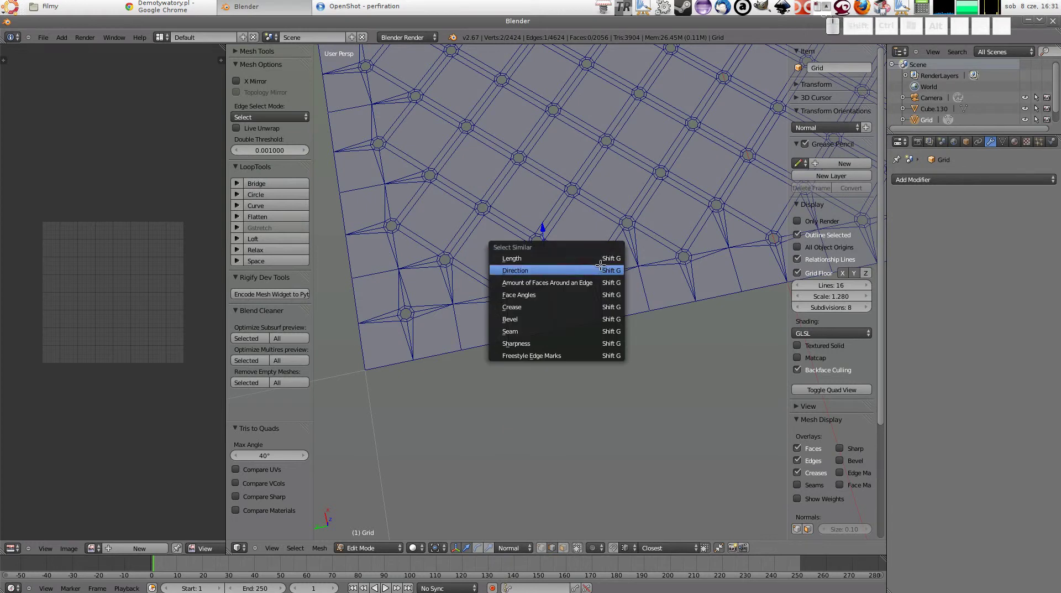
click(597, 270)
mouse_move(597, 270)
middle_down()
mouse_move(576, 255)
mouse_move(608, 259)
middle_up()
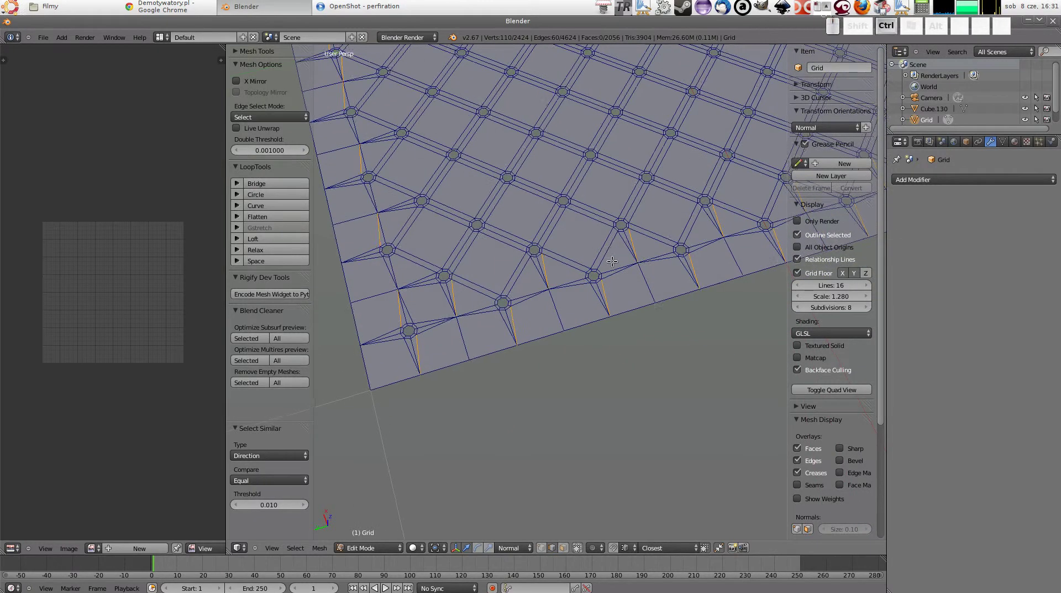
key(ctrl+e)
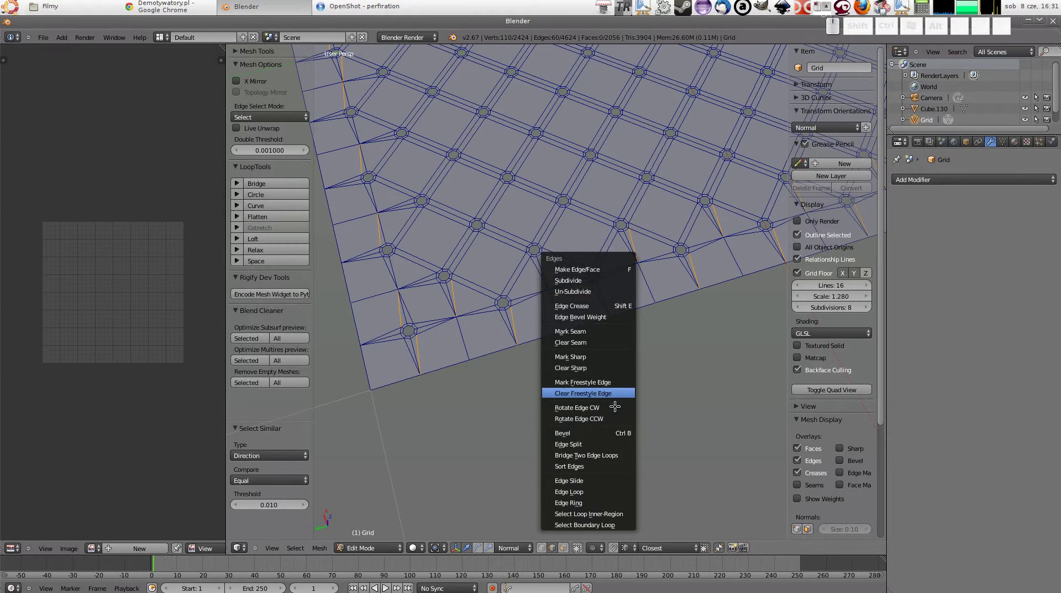
click(616, 406)
Select another border diagonal and its parallel edges, then rotate them clockwise twice.
scroll(543, 292, up, 4)
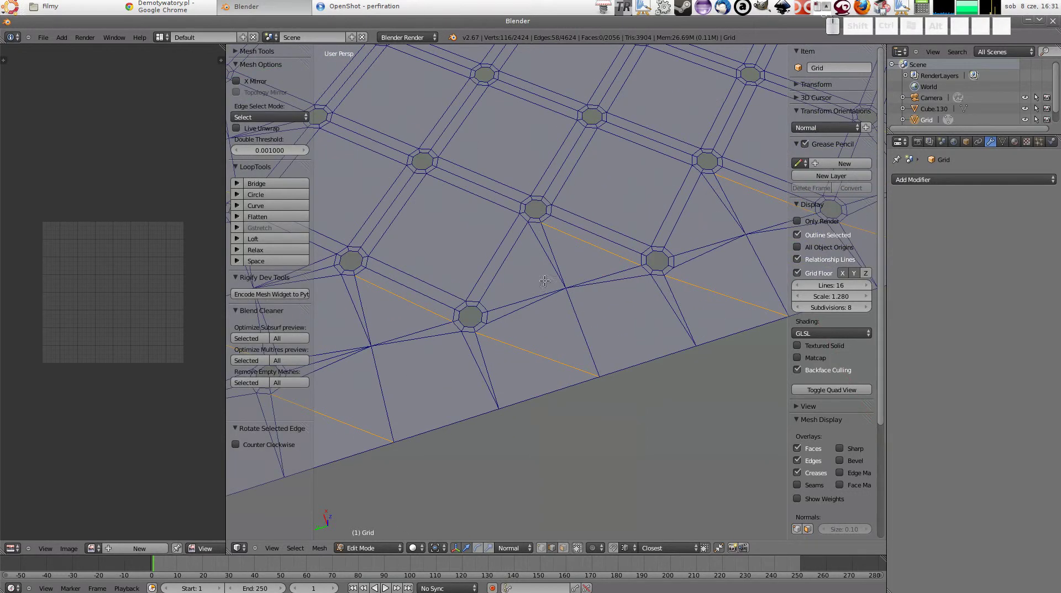
middle_drag(523, 233, 498, 233)
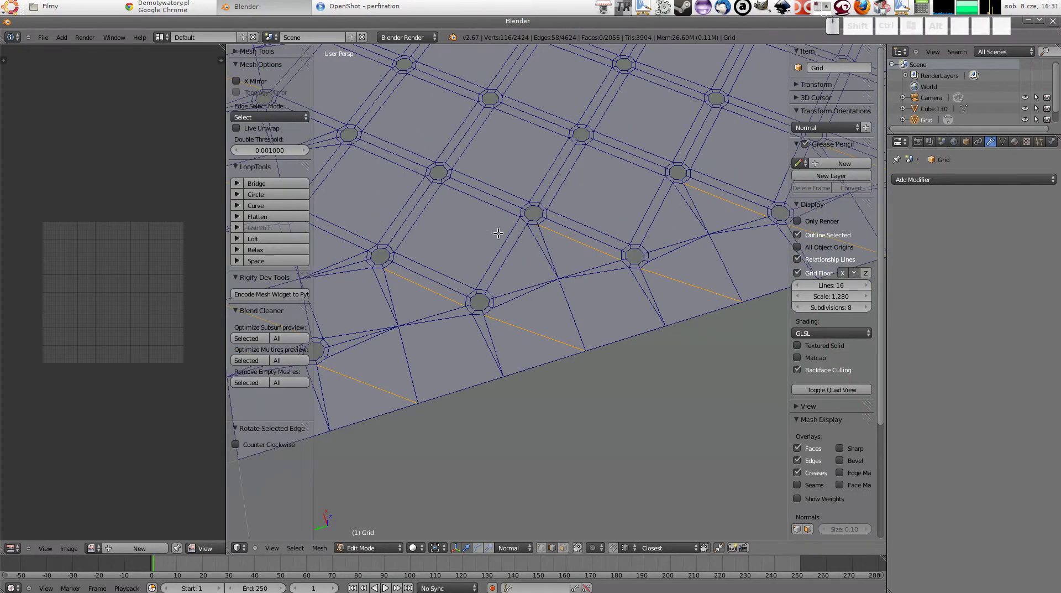
right_click(485, 338)
key(shift+g)
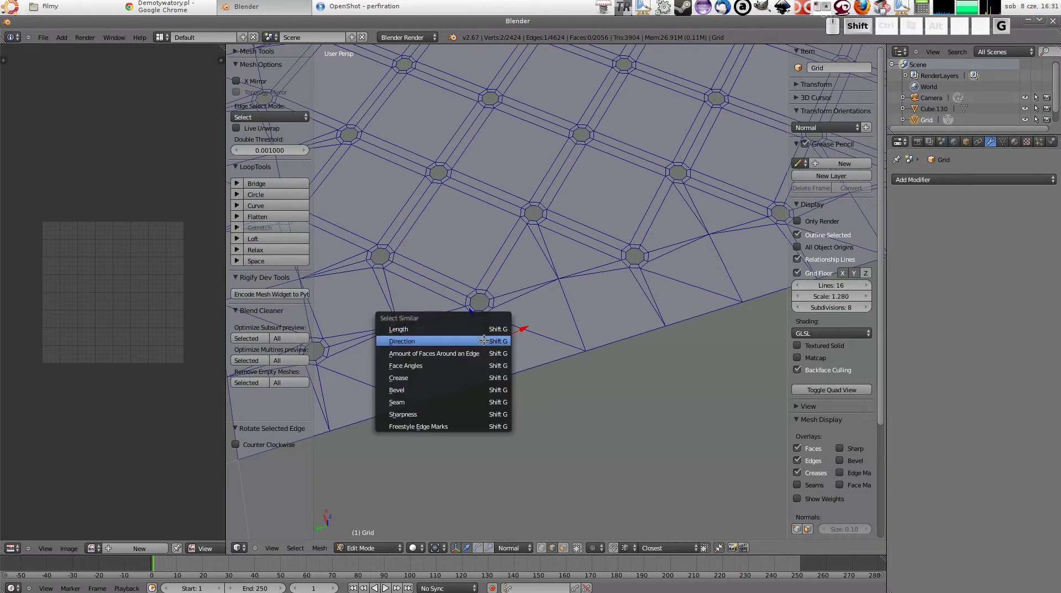
click(481, 342)
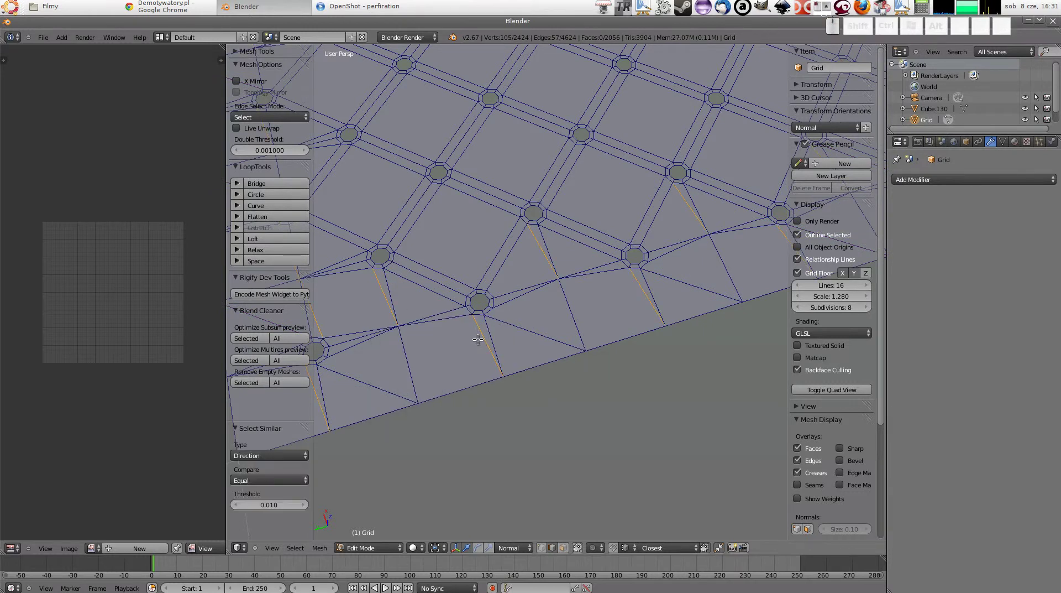
scroll(466, 267, down, 2)
shift+middle_drag(465, 267, 522, 315)
key(ctrl+e)
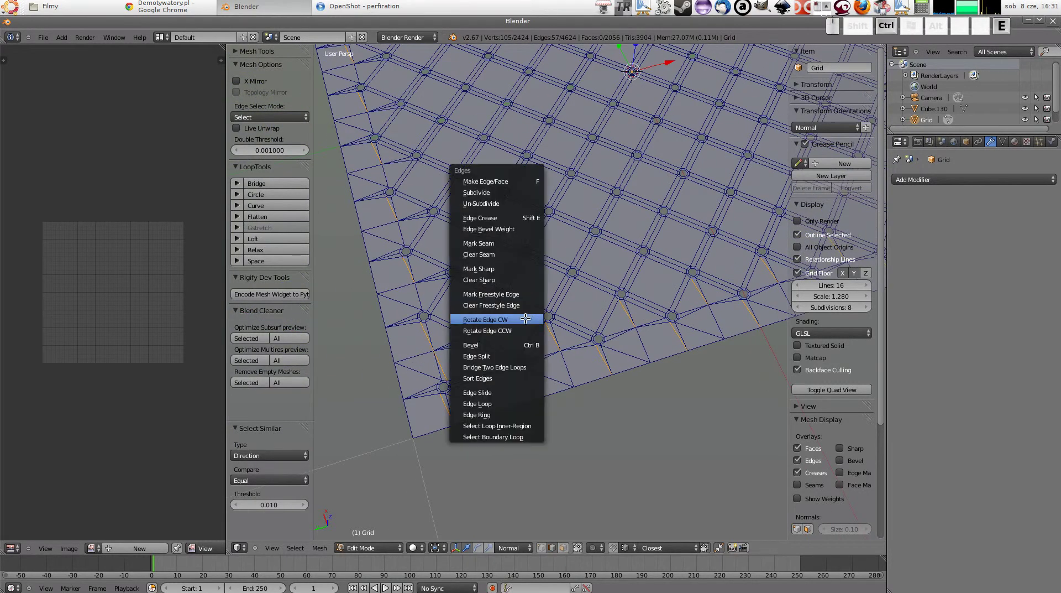
click(526, 319)
key(ctrl+e)
click(525, 319)
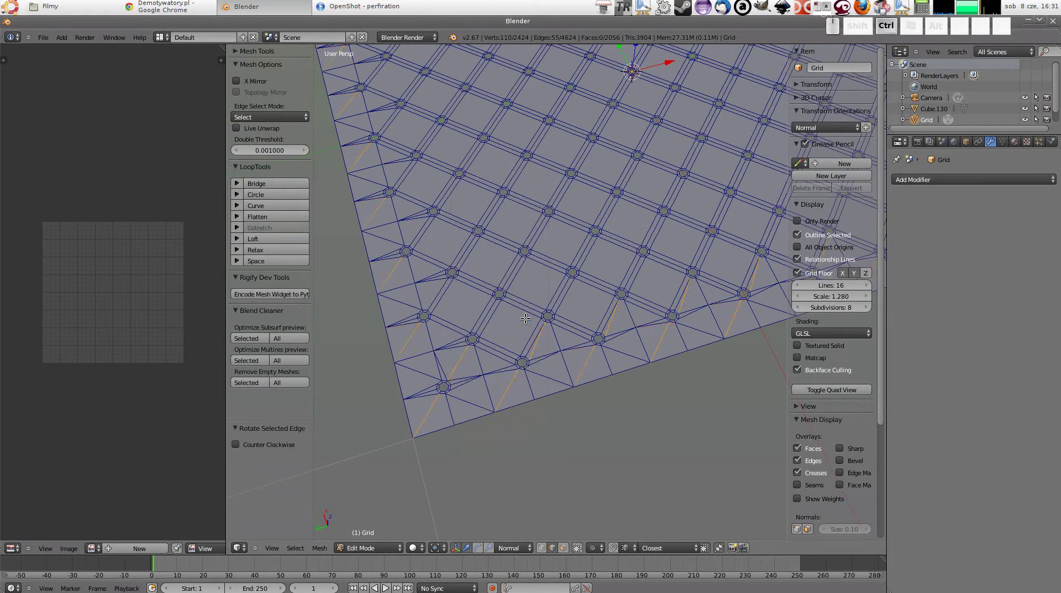
Select two lower-border edges and extend to all edges sharing their direction.
scroll(558, 301, up, 2)
scroll(559, 301, up, 2)
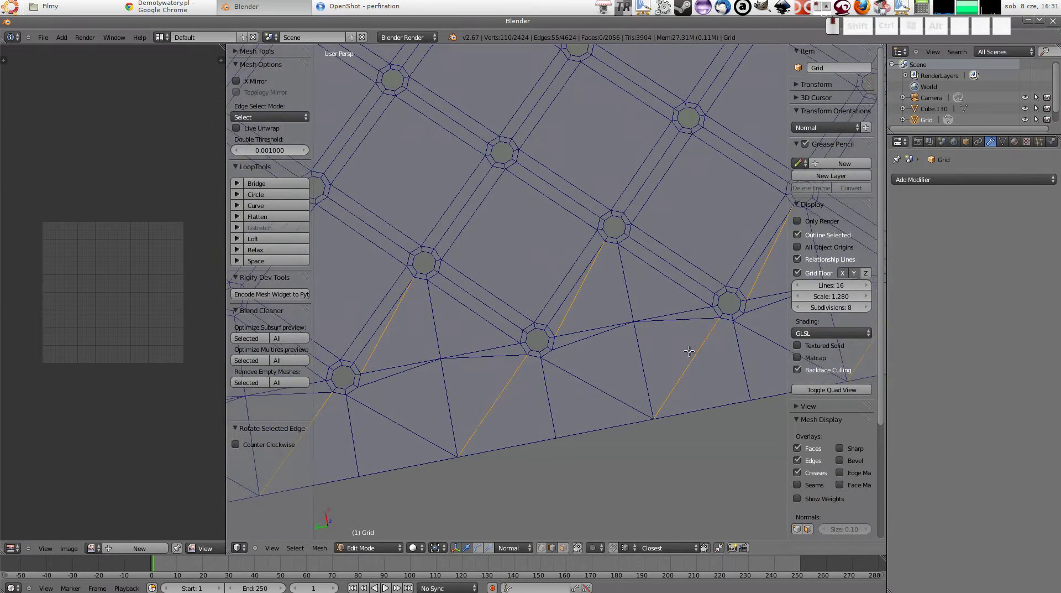
shift+middle_drag(602, 323, 613, 323)
right_click(614, 323)
shift+right_click(691, 299)
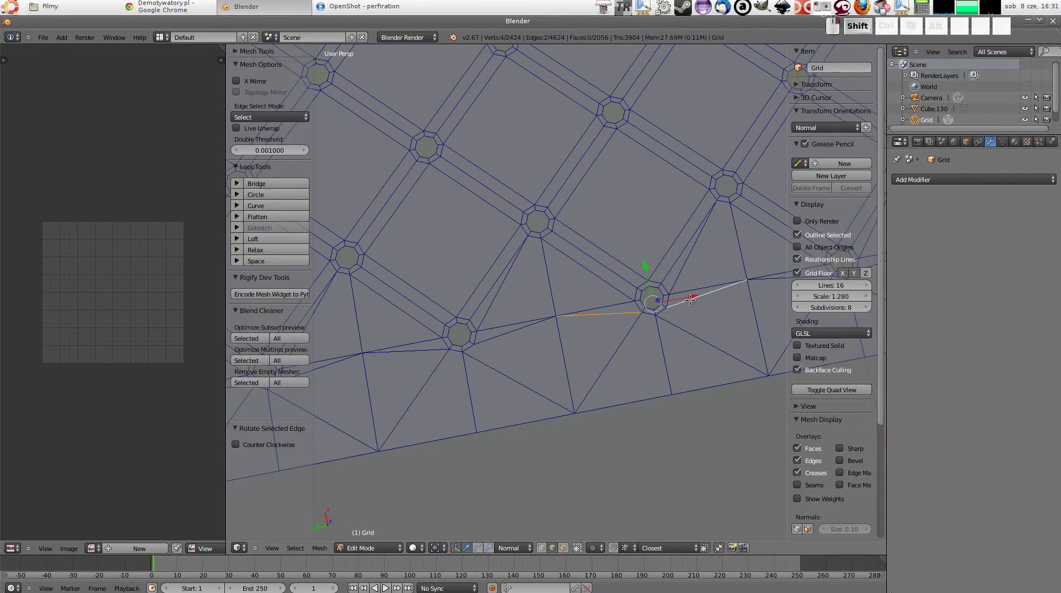
key(shift+g)
click(691, 299)
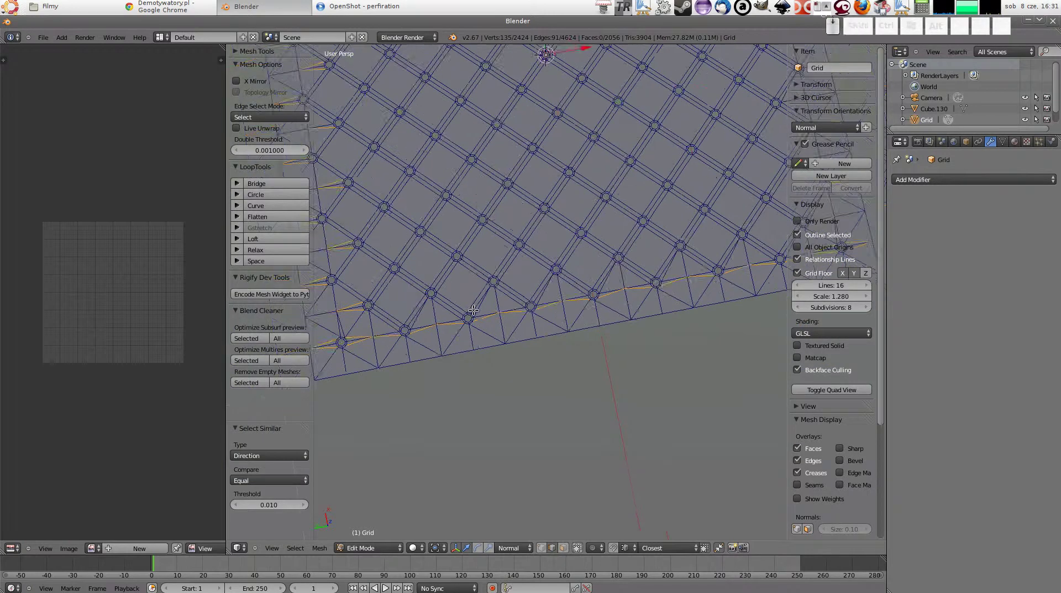
Try deleting the faces, undo it, then dissolve the selected border edges instead.
scroll(615, 325, down, 5)
scroll(614, 325, up, 4)
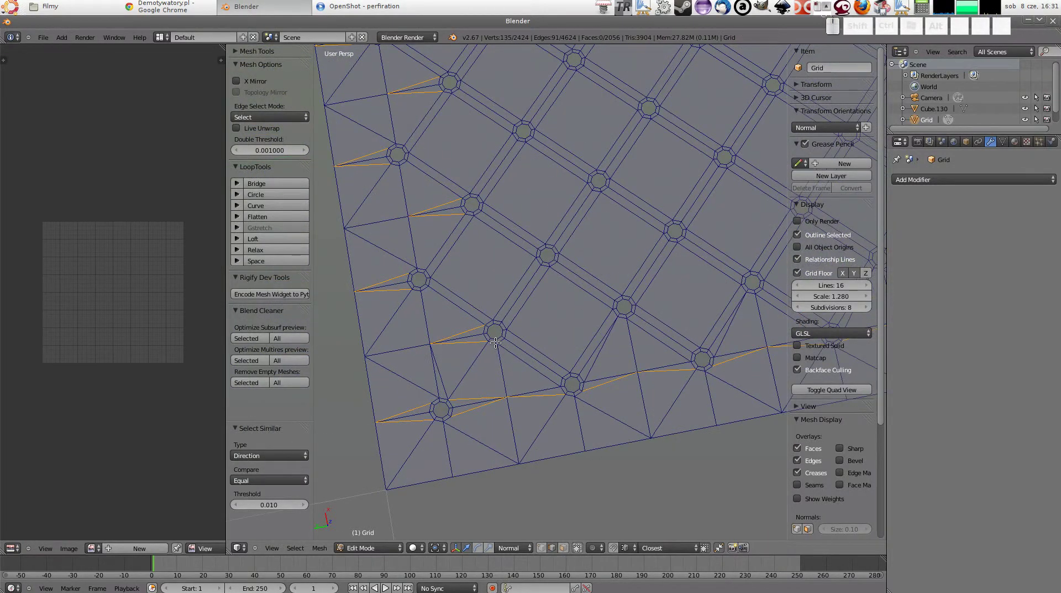
key(x)
click(495, 341)
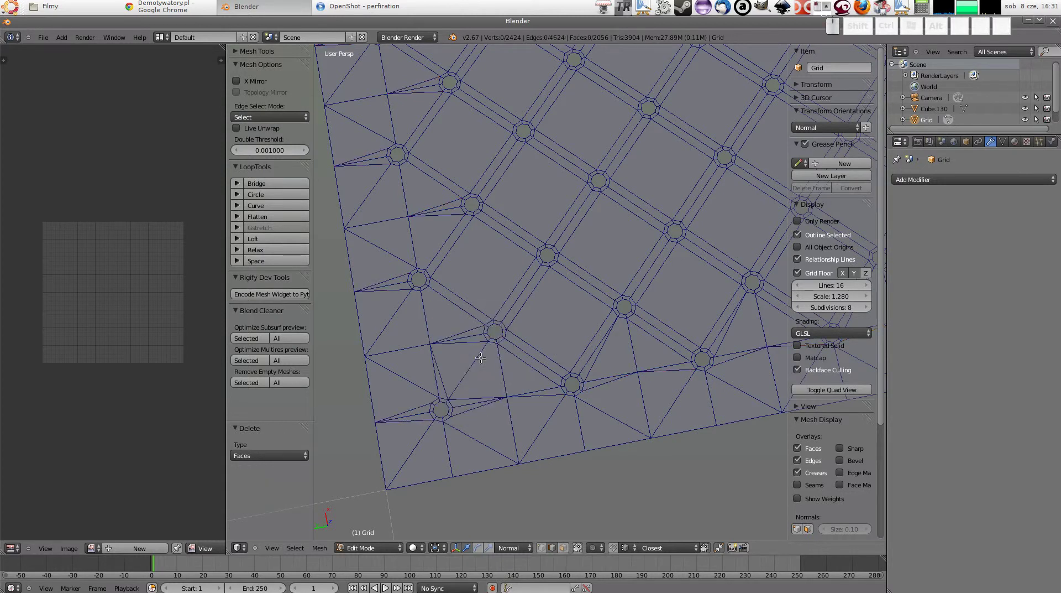
key(x)
key(Escape)
key(ctrl+z)
key(x)
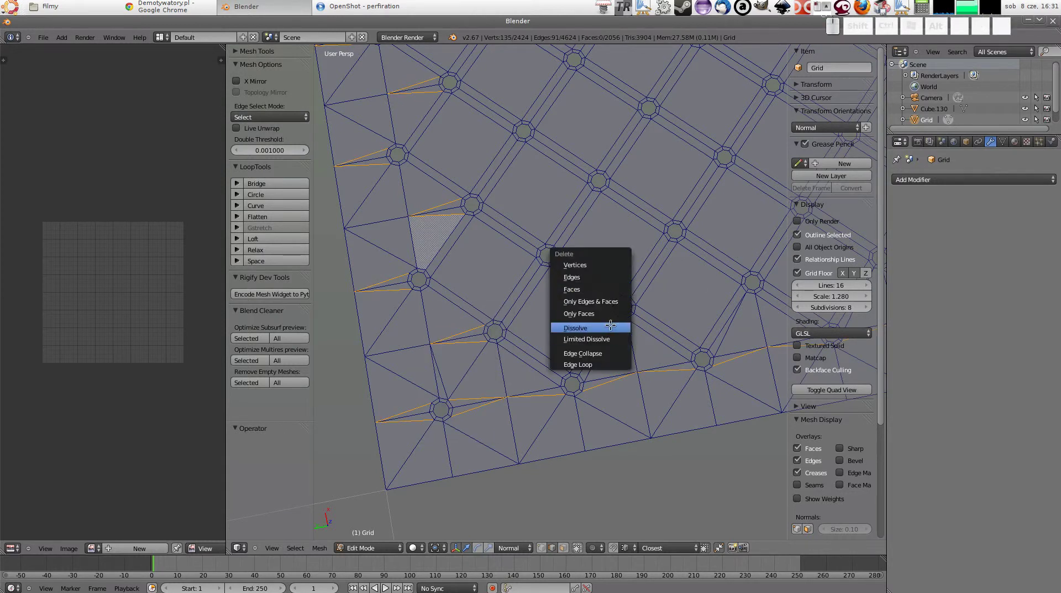
click(611, 325)
Select two diagonal border edges and extend to all 42 parallel edges by direction.
right_click(445, 366)
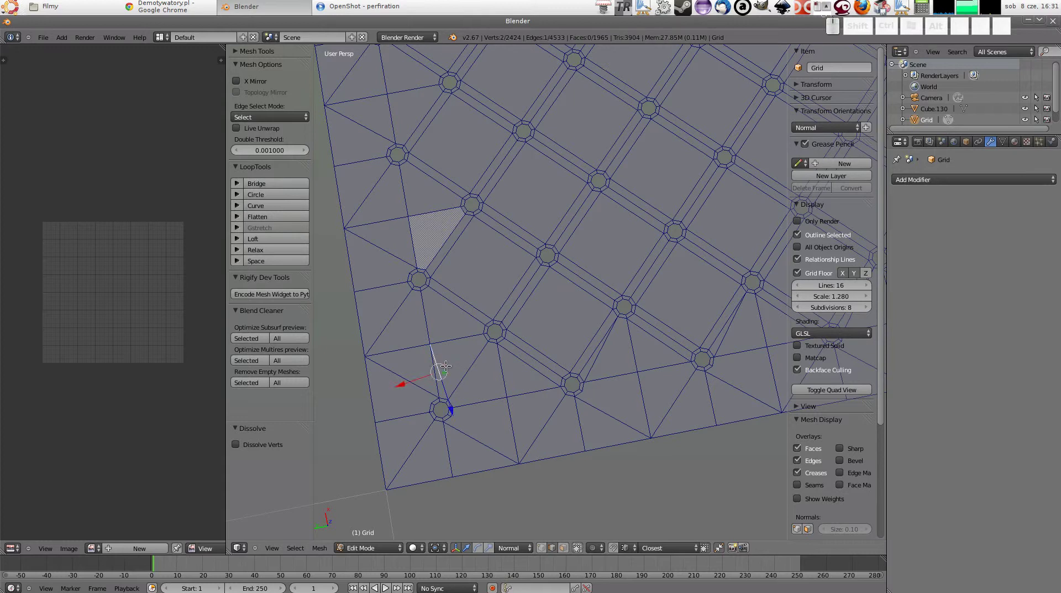
shift+right_click(592, 362)
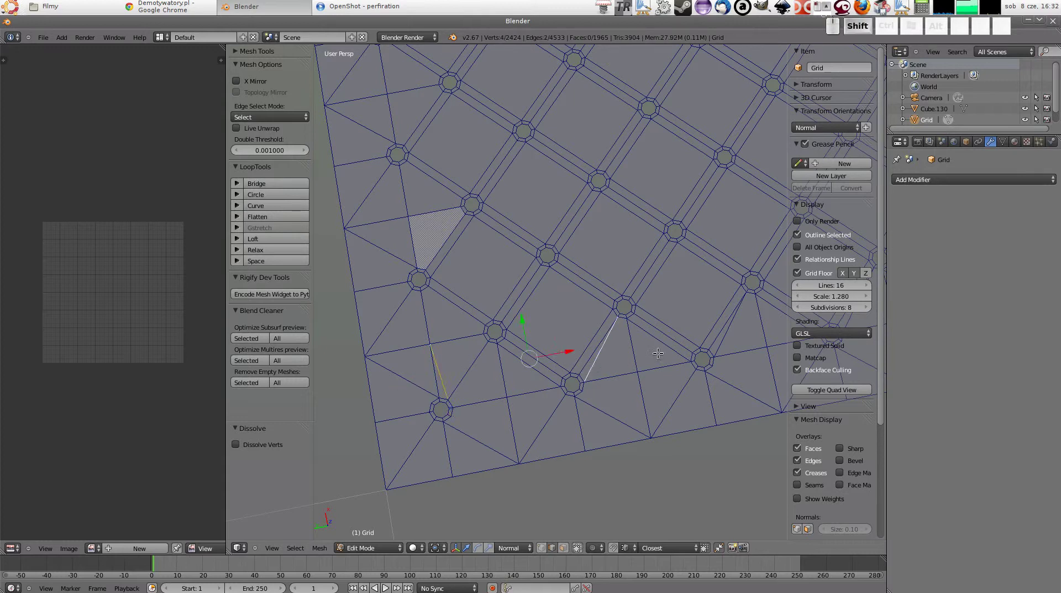
shift+middle_drag(591, 359, 547, 337)
key(shift+g)
click(595, 347)
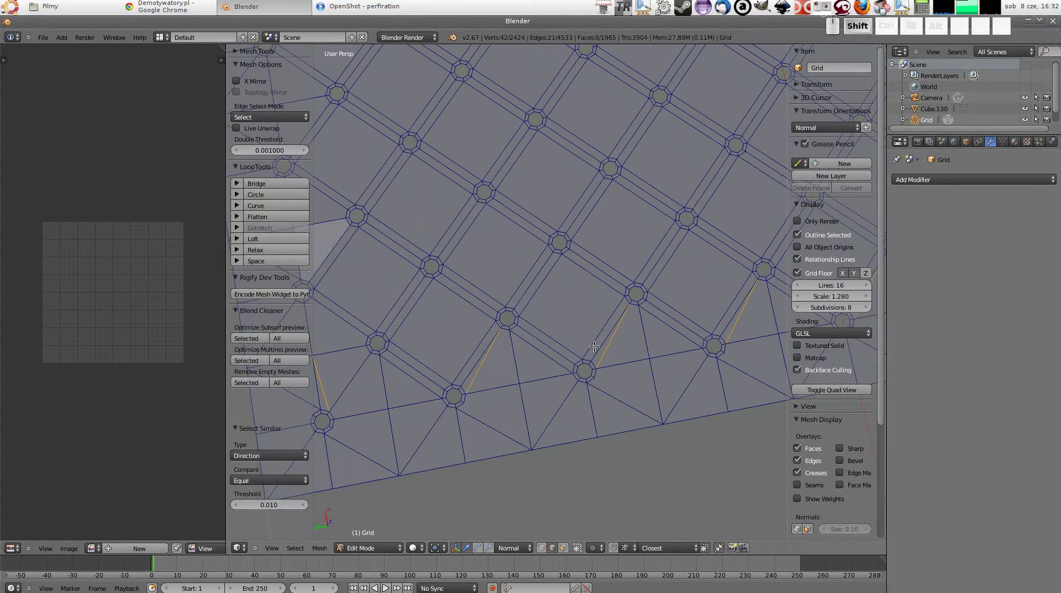
scroll(597, 347, down, 8)
scroll(617, 350, up, 3)
scroll(497, 276, up, 3)
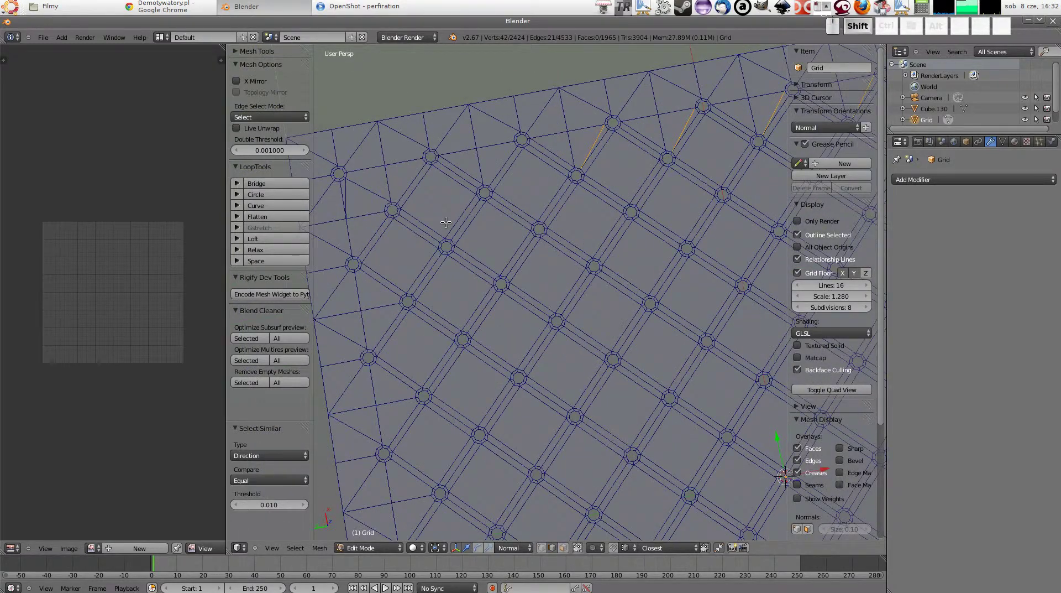
scroll(412, 211, up, 2)
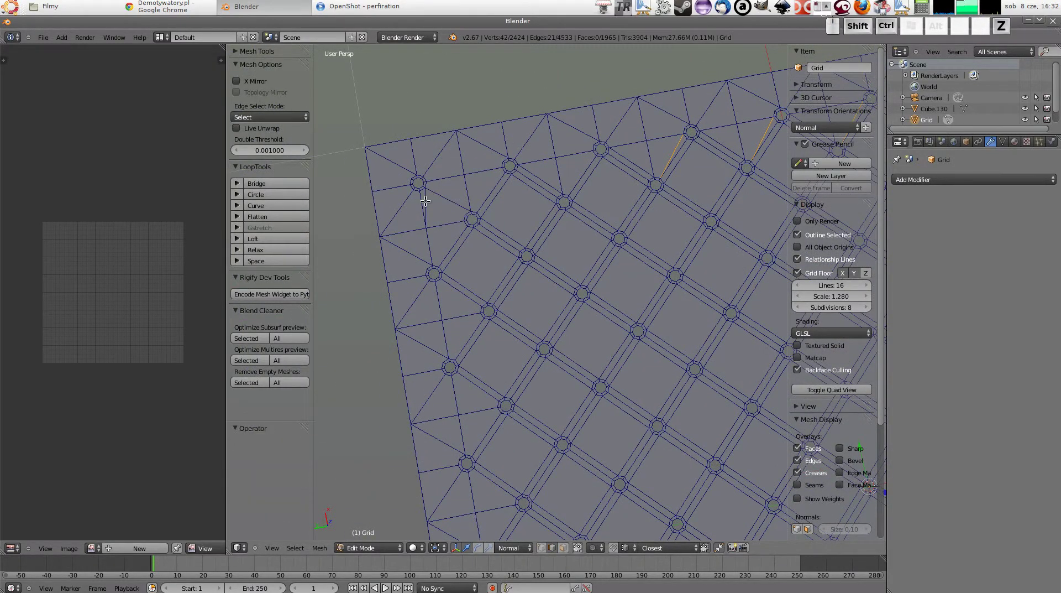
Dissolve the edge below the top-left border vertex, then select two edges near the top border.
shift+right_click(424, 206)
key(x)
click(442, 208)
scroll(559, 159, down, 2)
scroll(560, 159, down, 2)
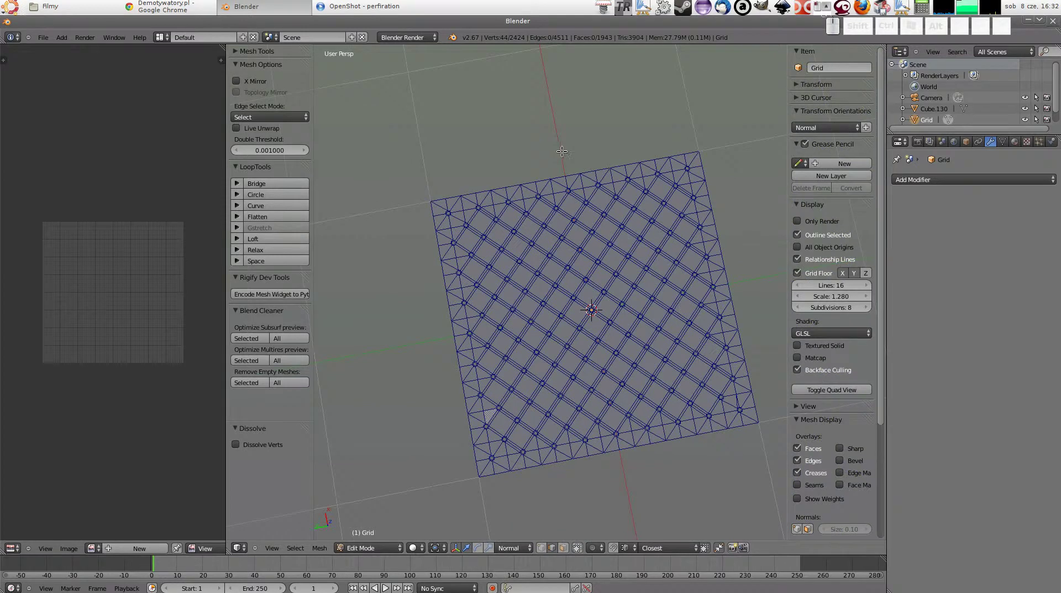
scroll(552, 247, up, 3)
scroll(577, 252, up, 2)
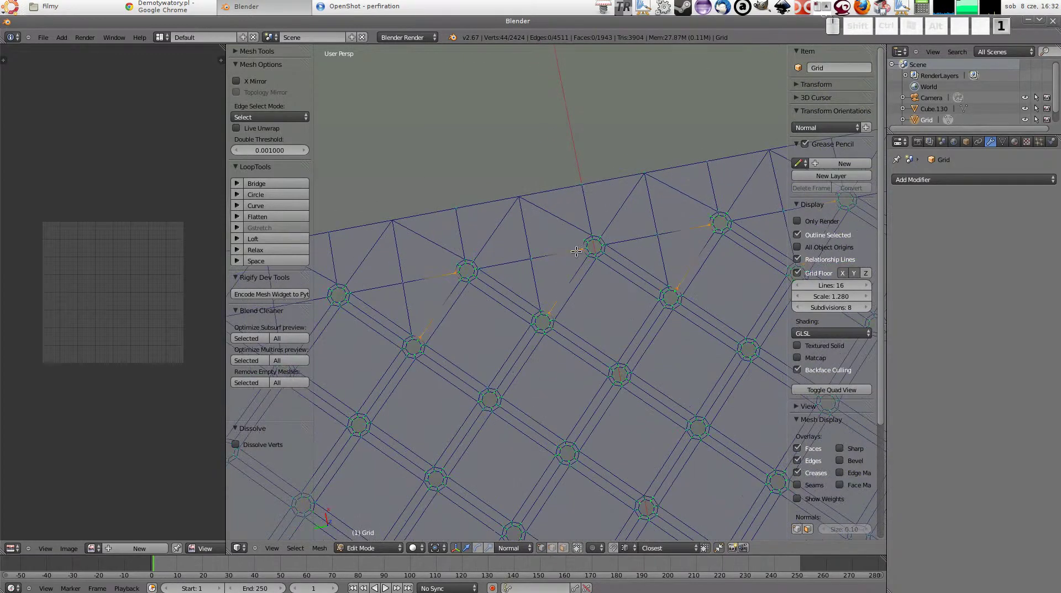
right_click(577, 251)
shift+right_click(553, 302)
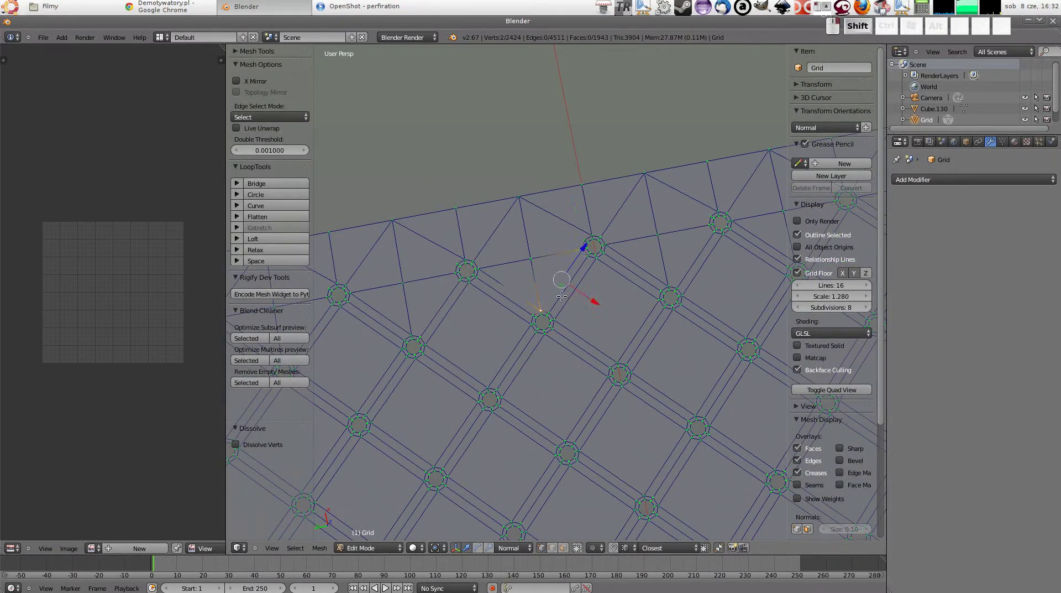
shift+middle_drag(739, 264, 558, 289)
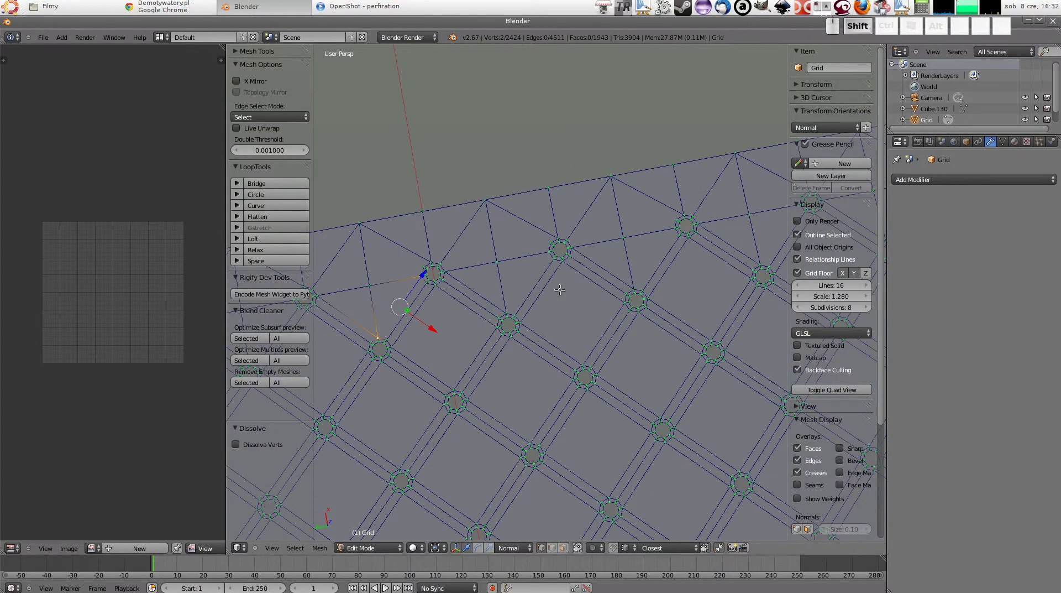
Undo three times to restore the spiked triangle strips along the border.
key(ctrl+z)
key(ctrl+z)
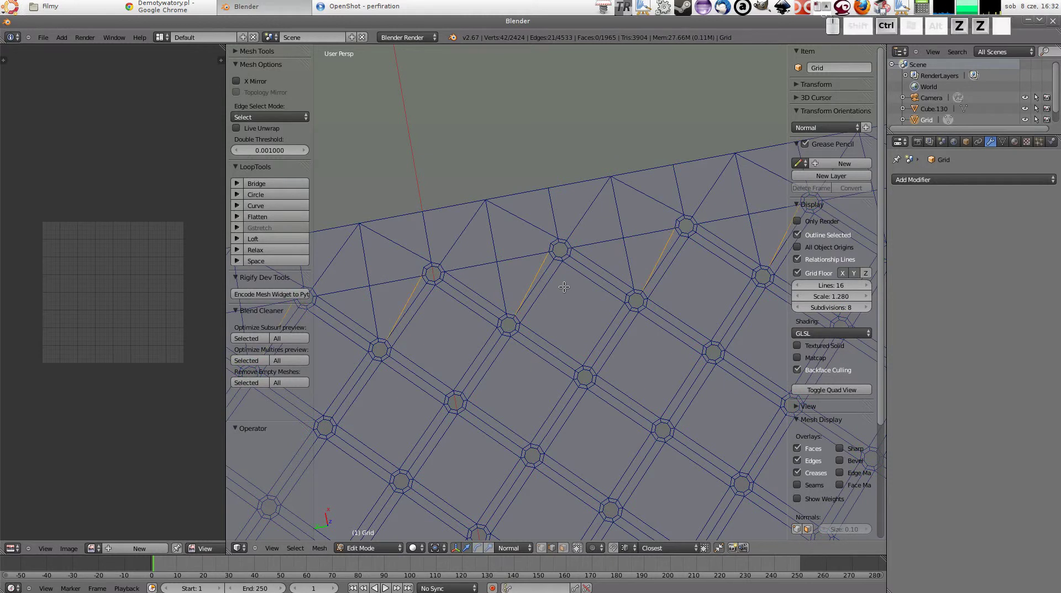
key(ctrl+z)
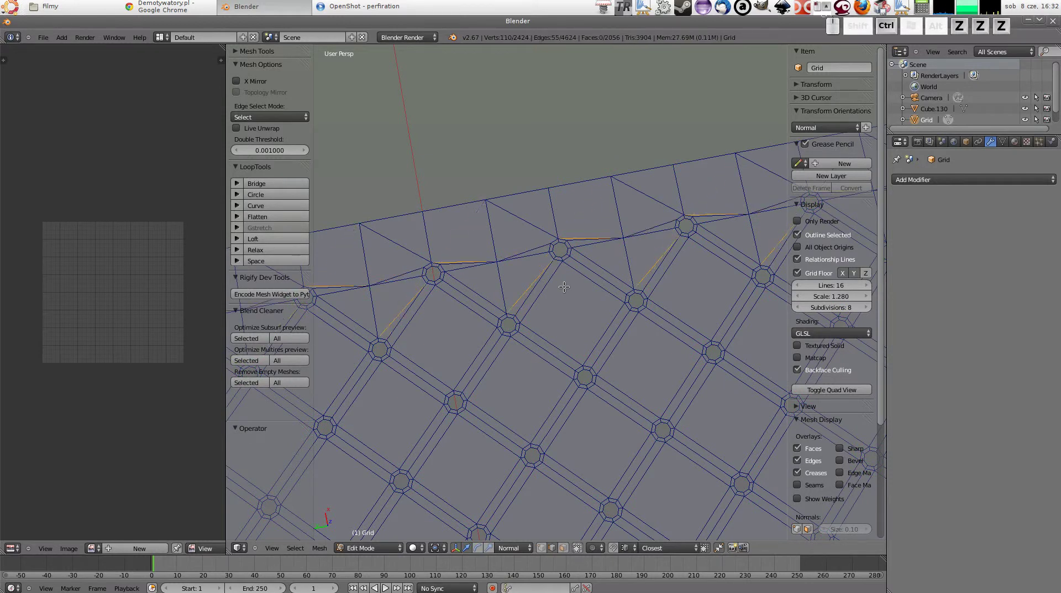
key(ctrl+z)
key(ctrl+z)
key(ctrl+z)
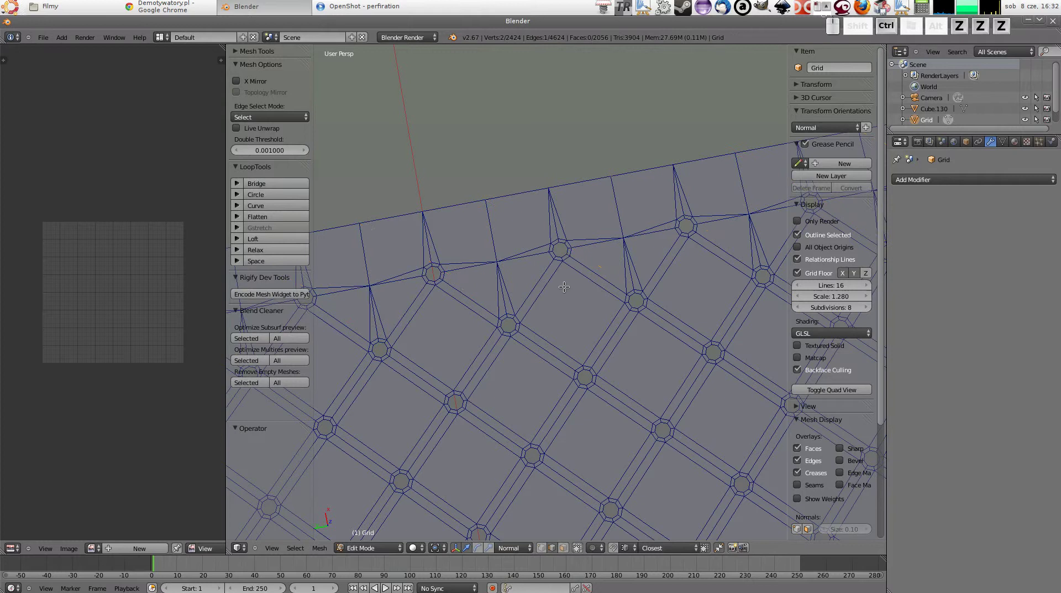
scroll(564, 286, down, 5)
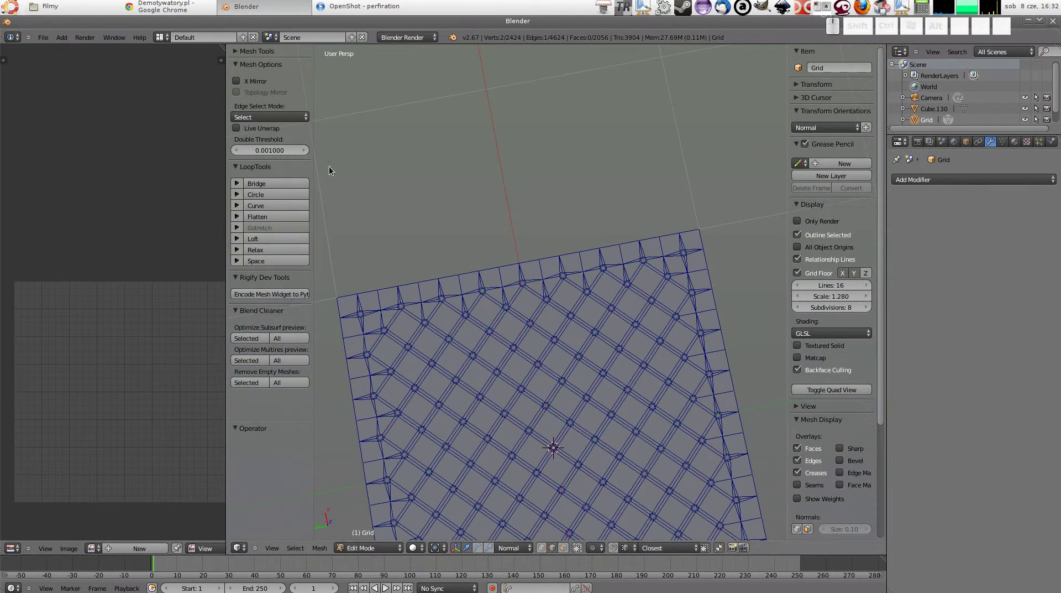
scroll(553, 331, up, 4)
shift+middle_drag(643, 345, 622, 311)
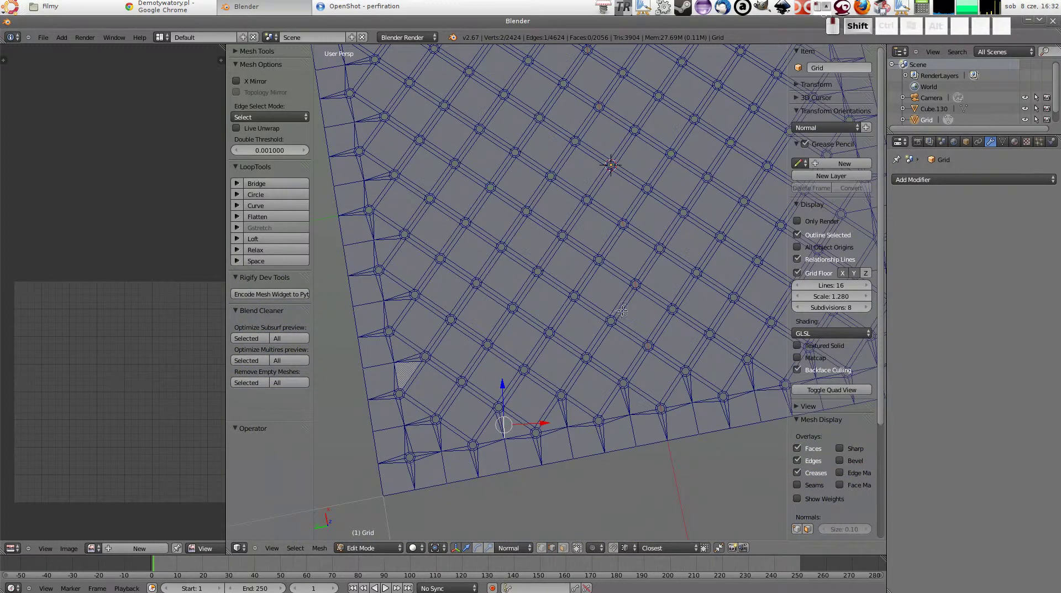